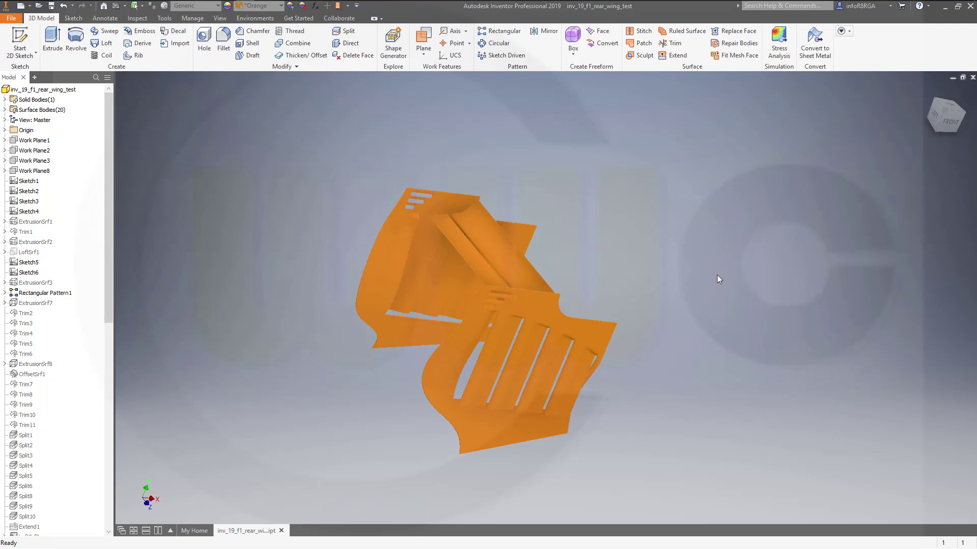
Examine the finished rear wing model from several angles, including a close look at its slotted end plates
middle_click_drag(716, 275, 478, 340, "shift")
scroll(453, 326, "down", 5)
scroll(495, 325, "up", 10)
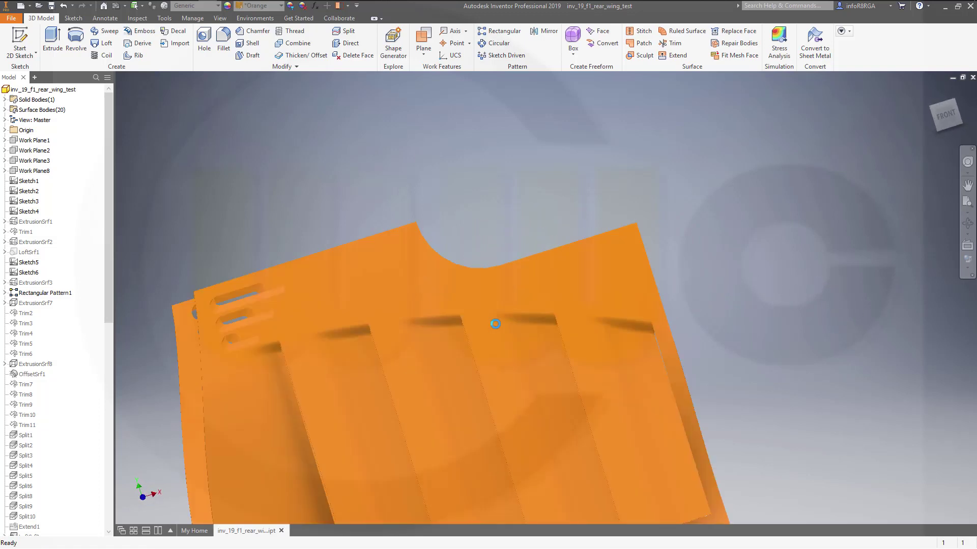
middle_click_drag(478, 390, 733, 188, "shift")
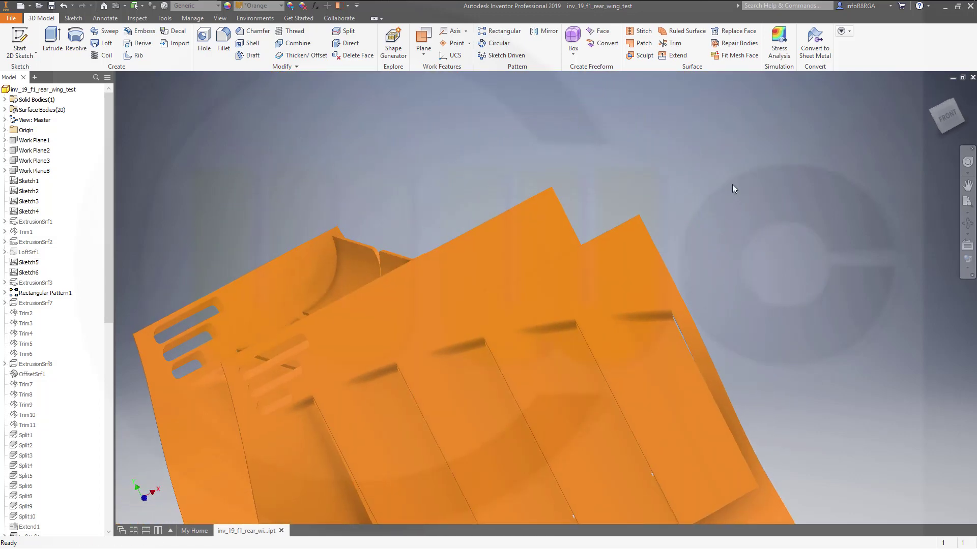
scroll(742, 192, "down", 3)
scroll(756, 200, "up", 3)
scroll(761, 202, "down", 3)
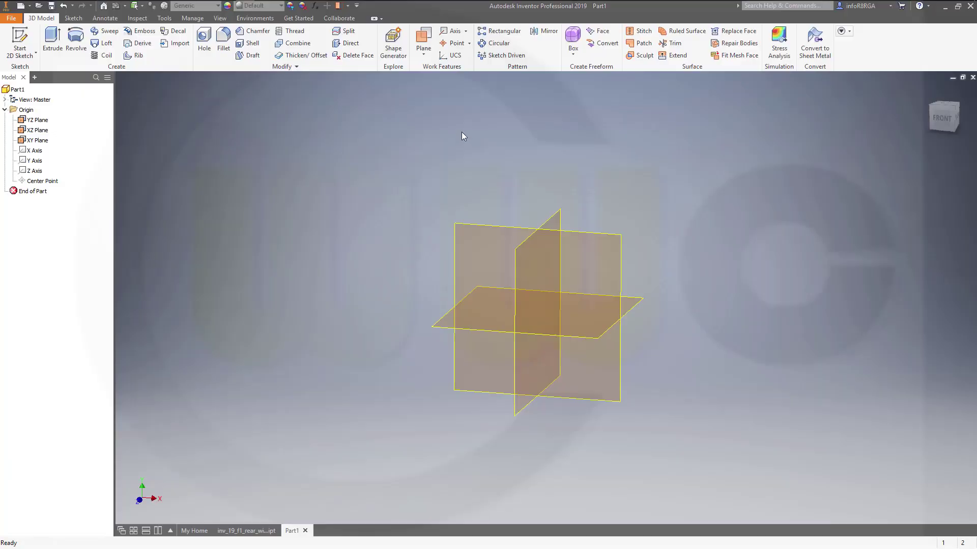
Create a work plane offset 660 mm from the YZ plane in the positive X direction
left_click(423, 39)
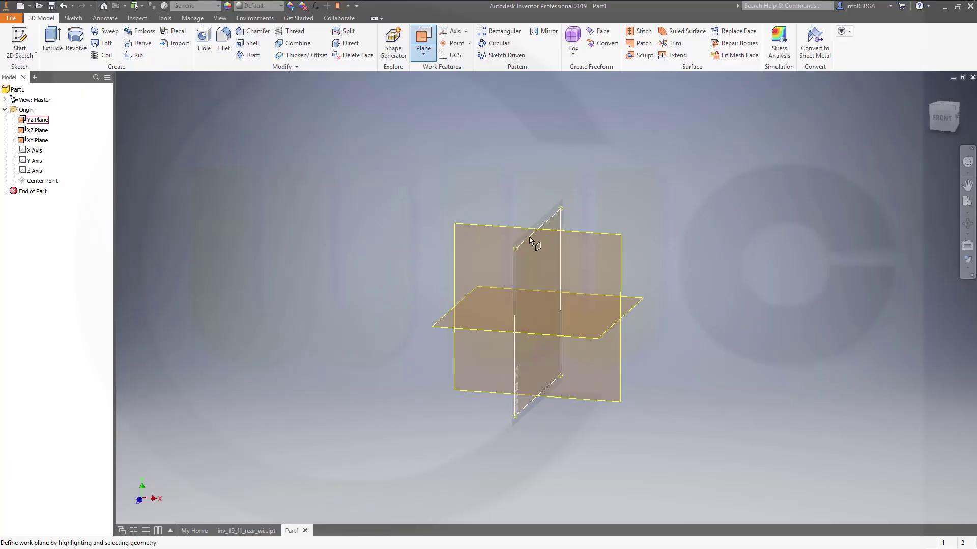
left_click_drag(533, 239, 693, 291)
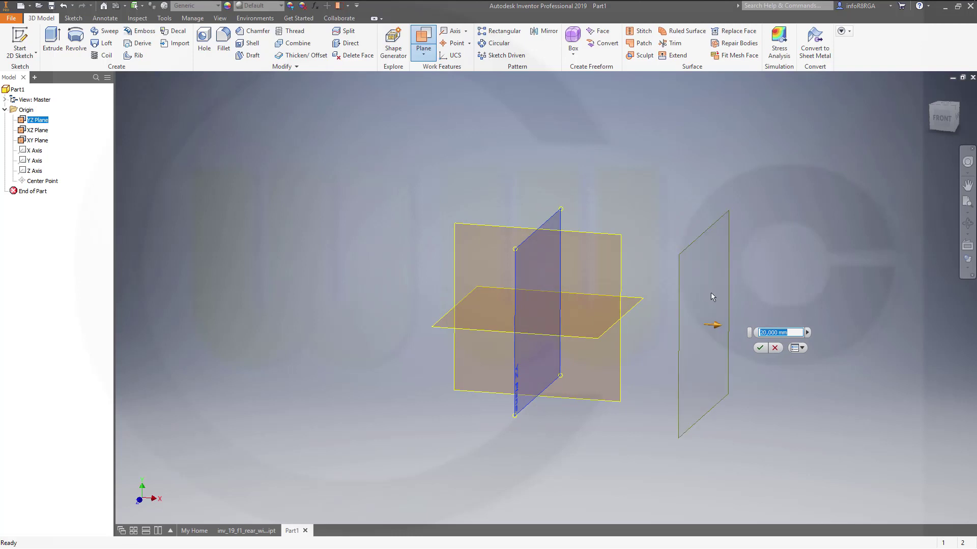
type("0")
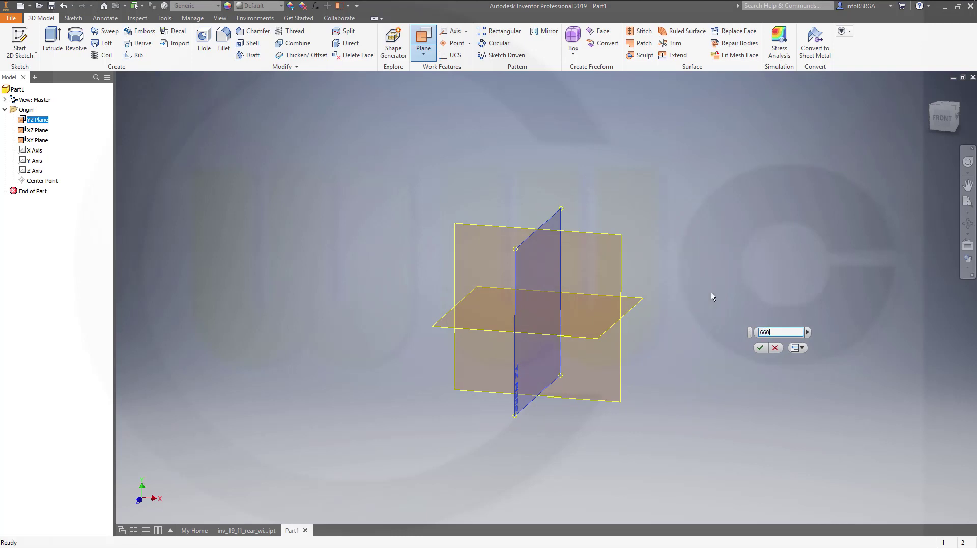
key("Return")
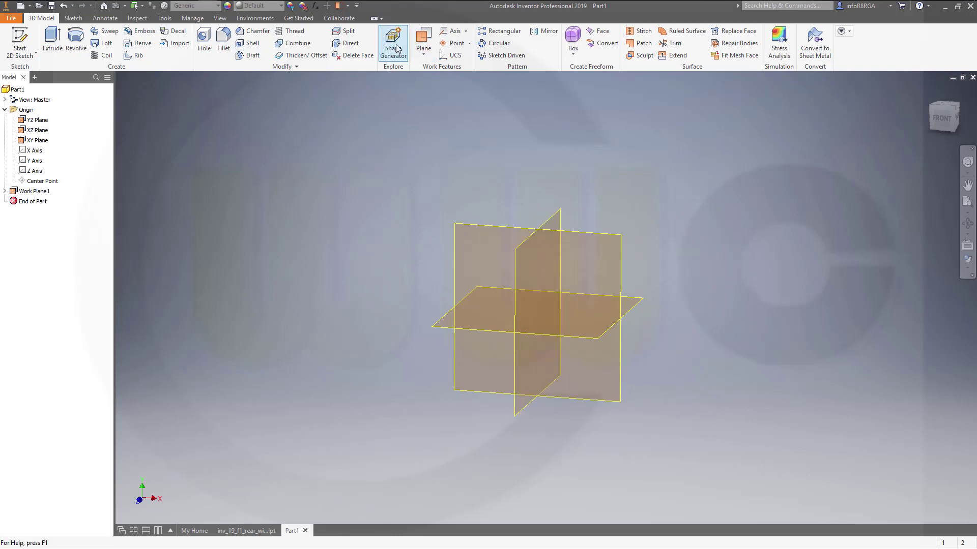
Create a work plane offset 375 mm forward from the XY plane
left_click(424, 41)
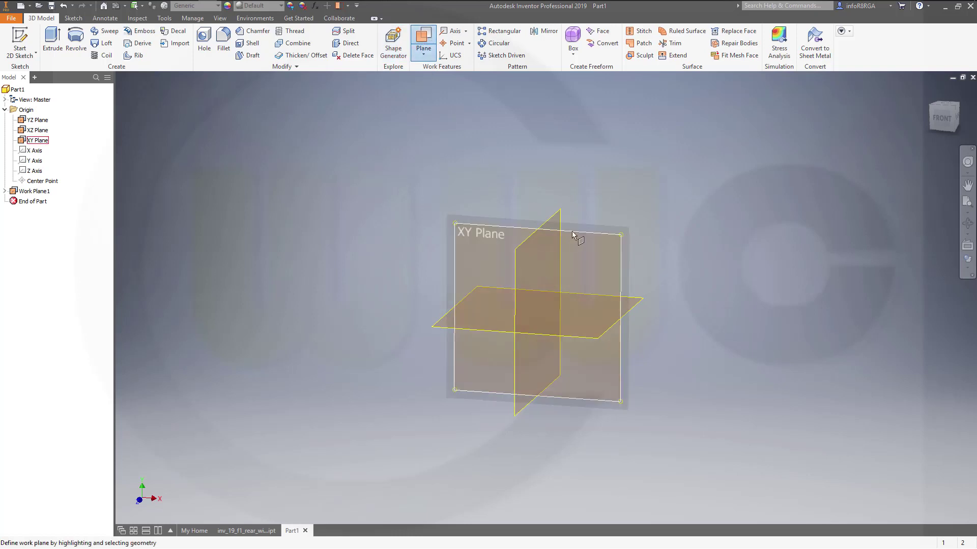
left_click(573, 235)
left_click_drag(469, 307, 419, 270)
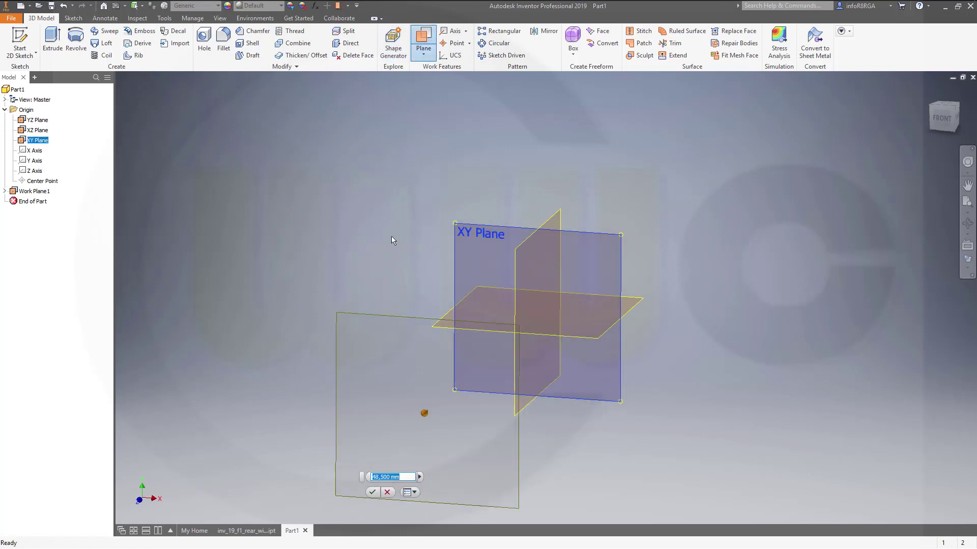
type("375")
key("Return")
Create a work plane offset 200 mm upward from the XZ plane
key("bracketright")
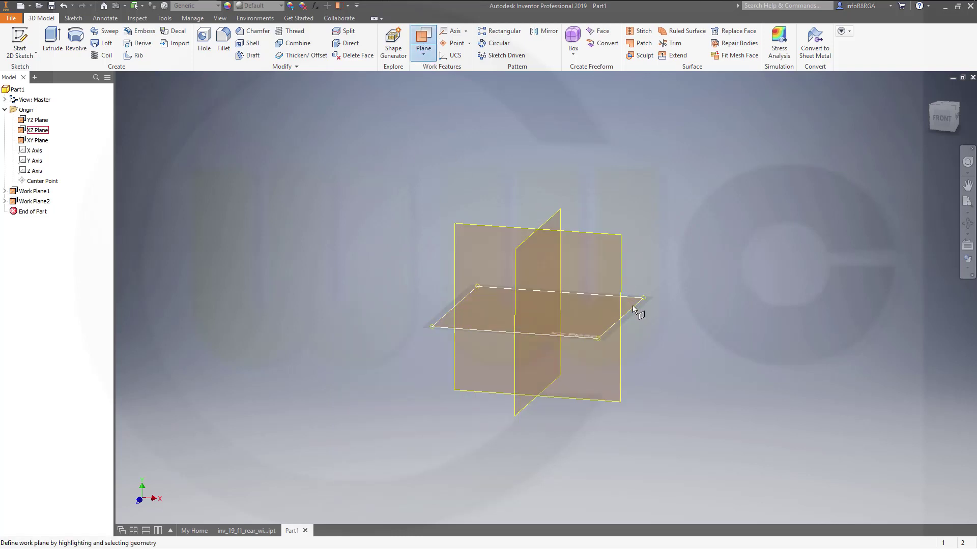
left_click(633, 306)
type("00")
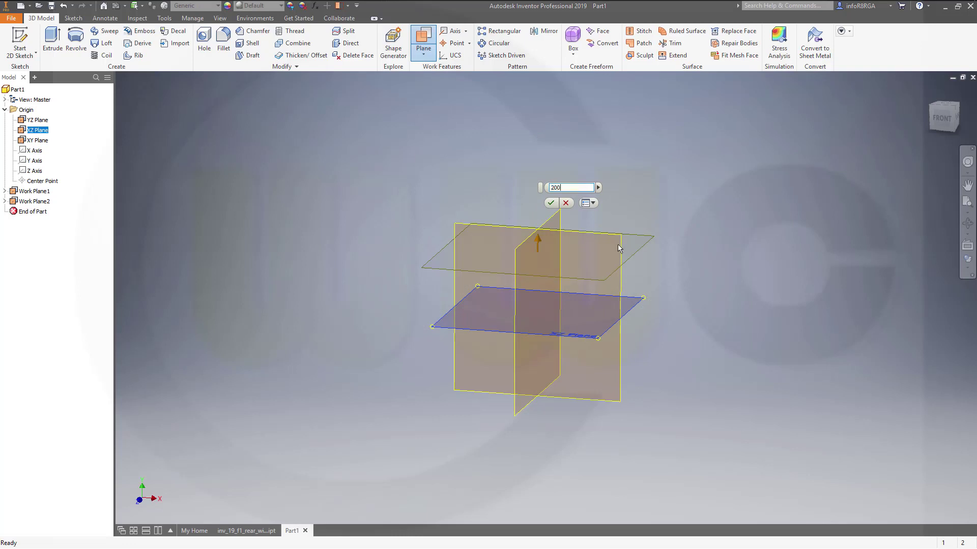
key("Return")
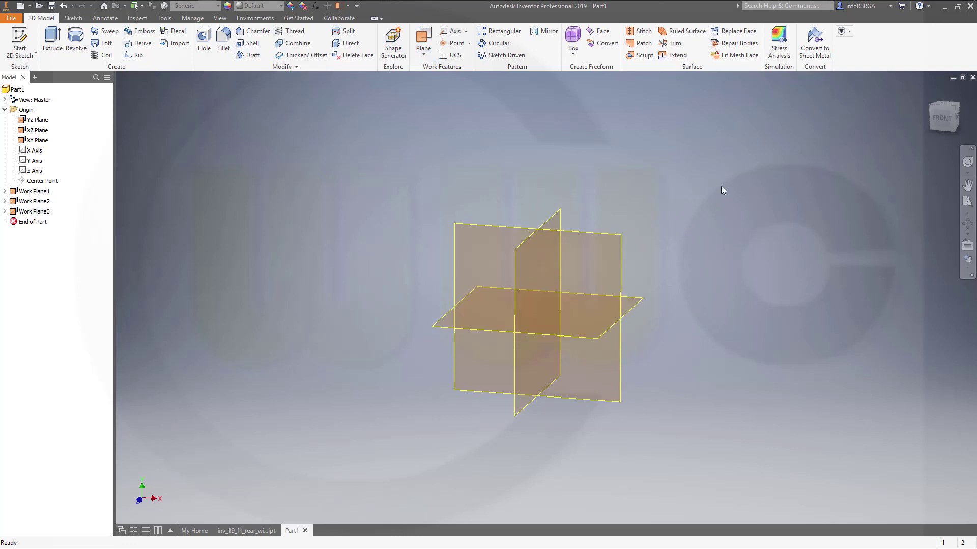
Create a work plane offset 100 mm from the YZ plane in the positive X direction
key("bracketright")
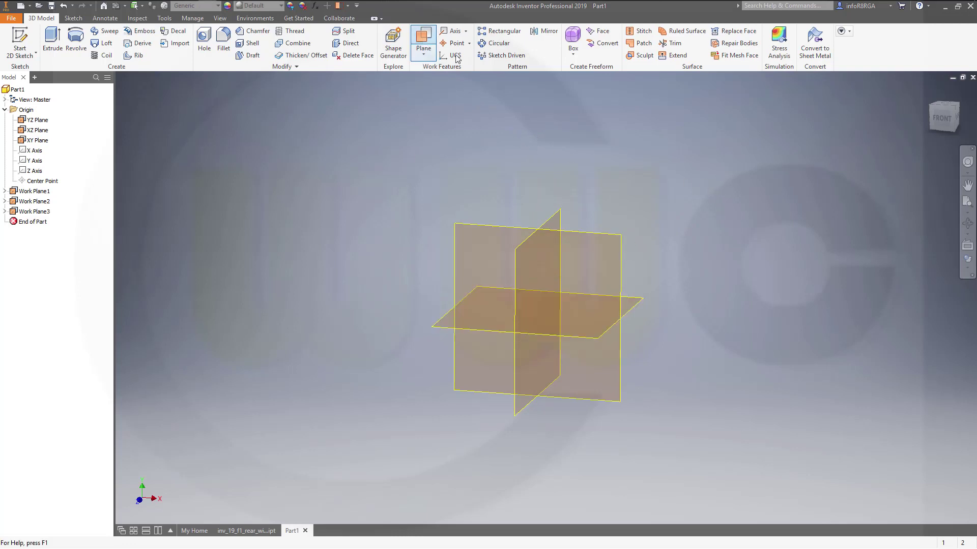
left_click_drag(526, 247, 669, 288)
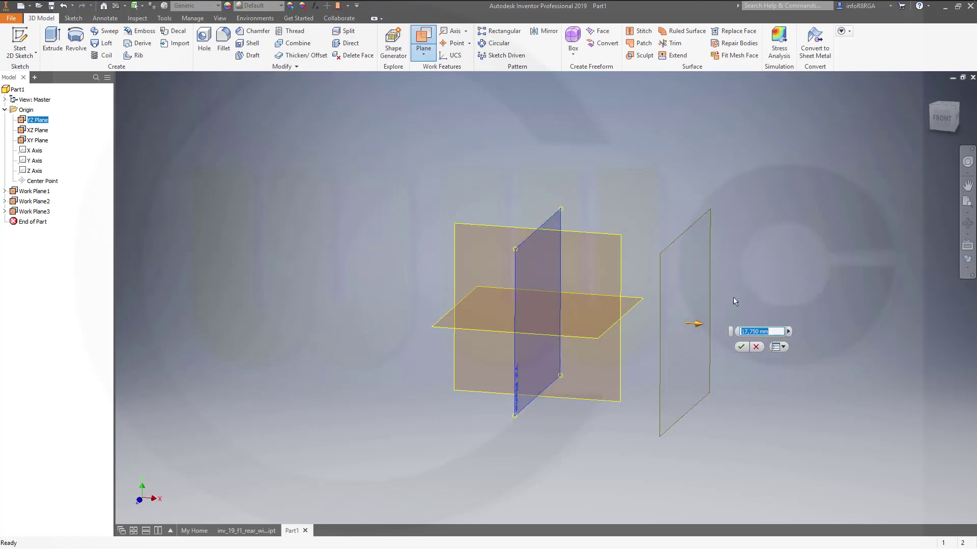
type("100")
key("Return")
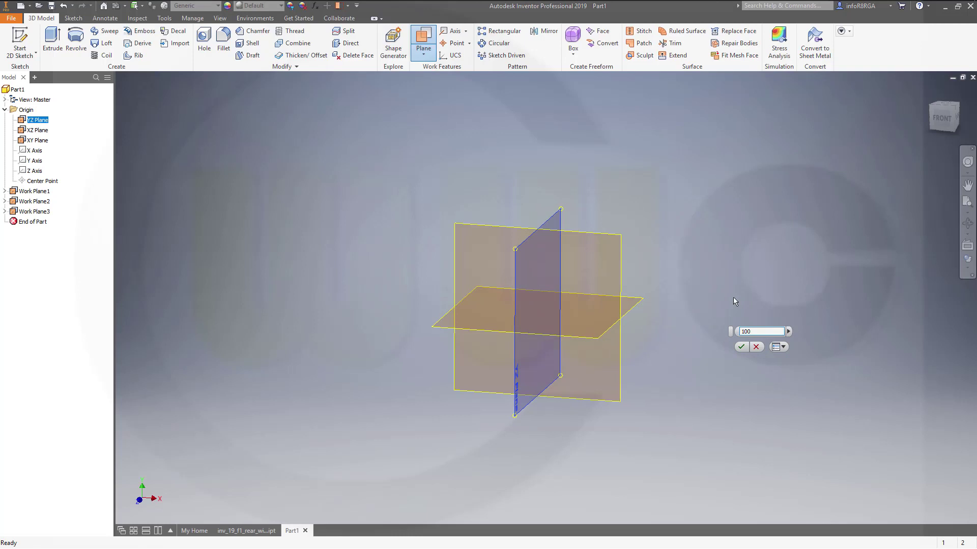
Create a work plane offset 135 mm in positive X from the plane that lies 100 mm off the YZ plane
scroll(737, 297, "up", 3)
scroll(744, 296, "down", 6)
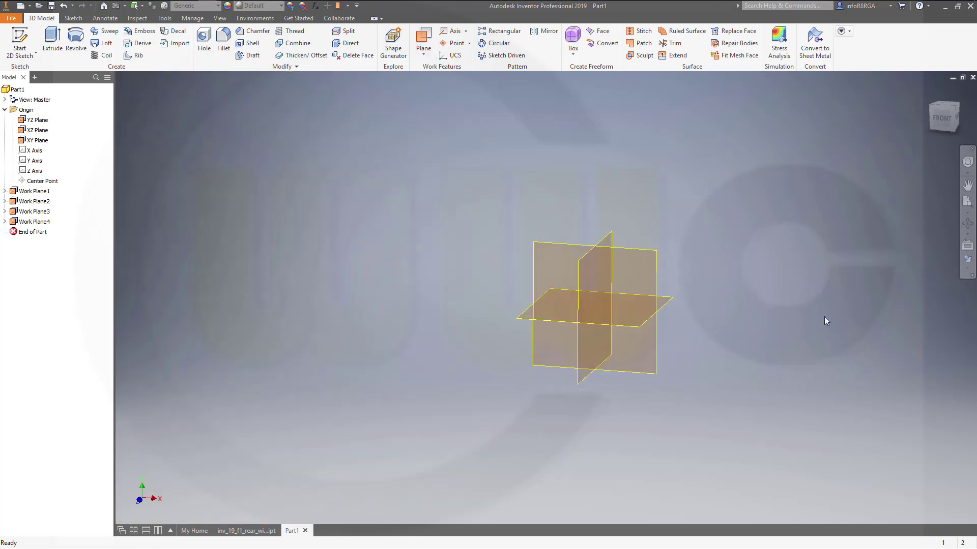
middle_click_drag(866, 318, 866, 319)
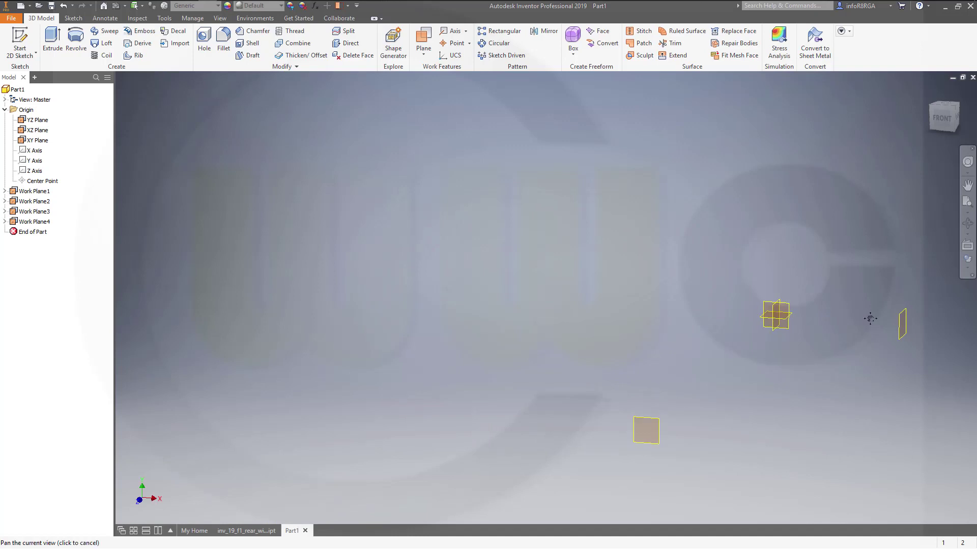
middle_click_drag(868, 323, 473, 269)
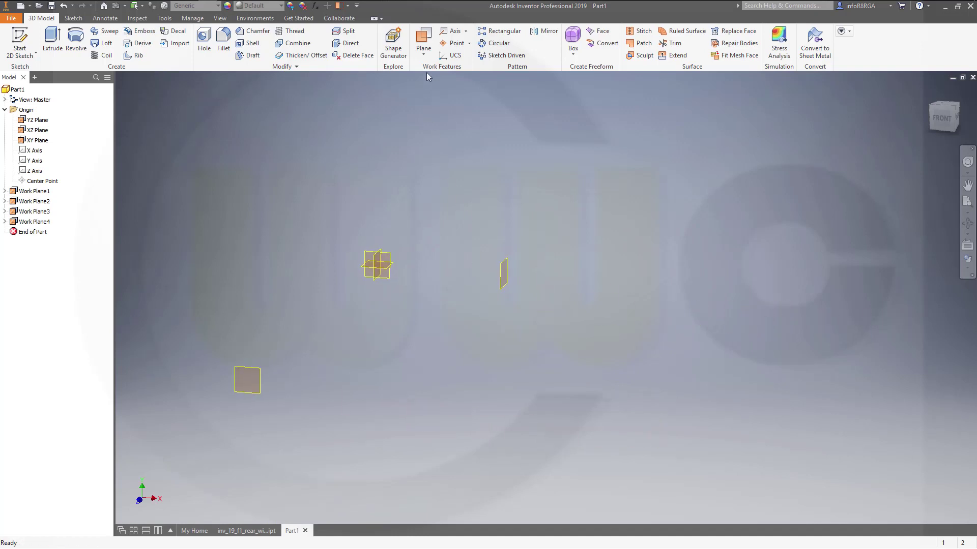
left_click(423, 40)
left_click(504, 273)
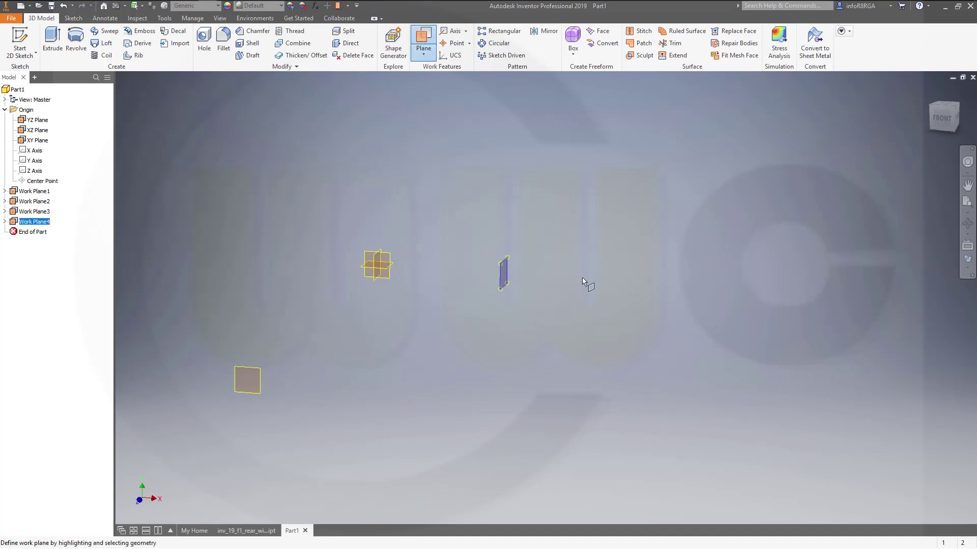
left_click_drag(502, 278, 577, 299)
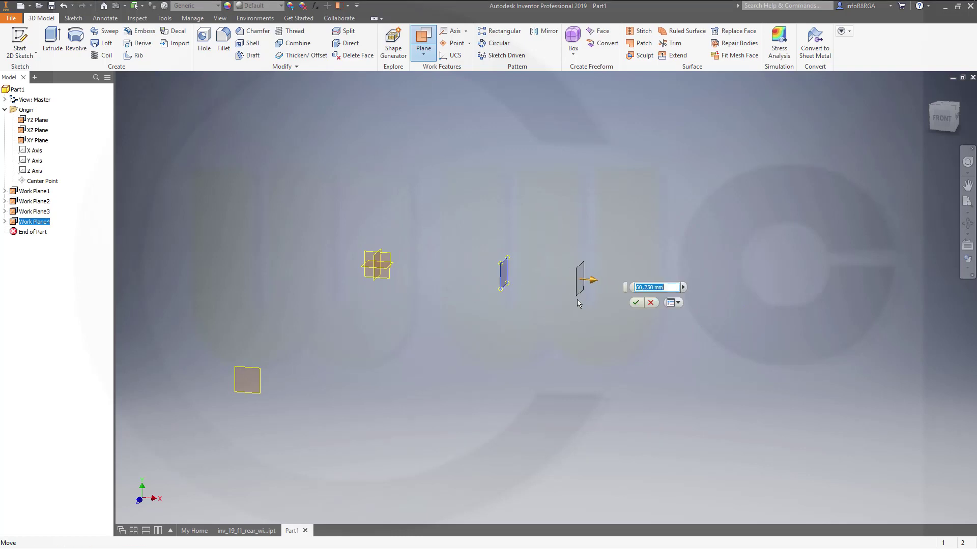
type("100")
key("Return")
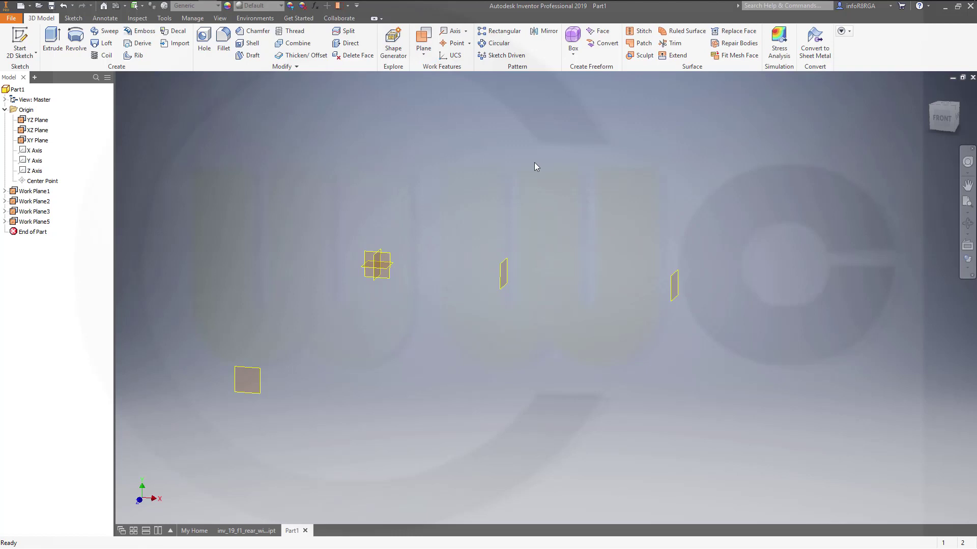
Add two more parallel work planes in series along positive X, each offset 135 mm from the preceding one
left_click(424, 41)
left_click_drag(673, 295, 791, 313)
type("130")
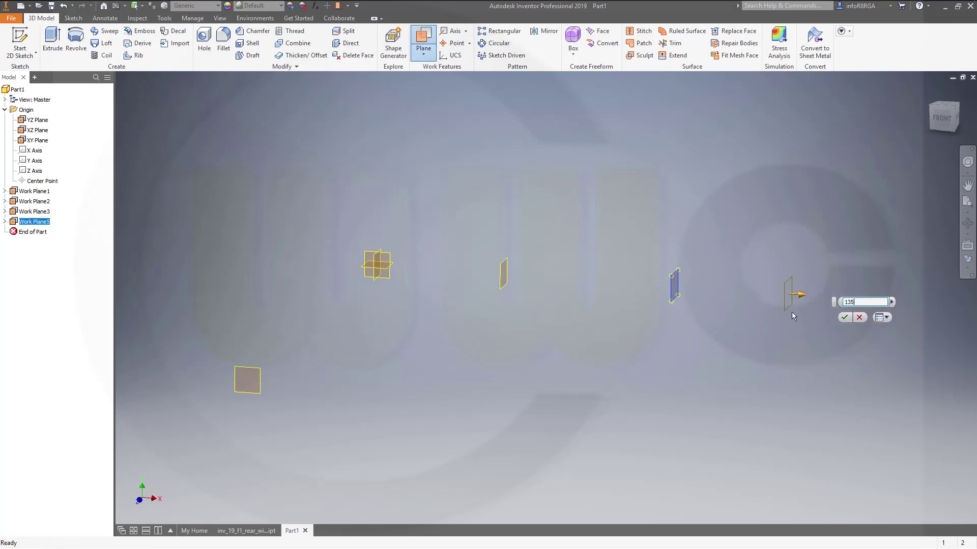
key("Return")
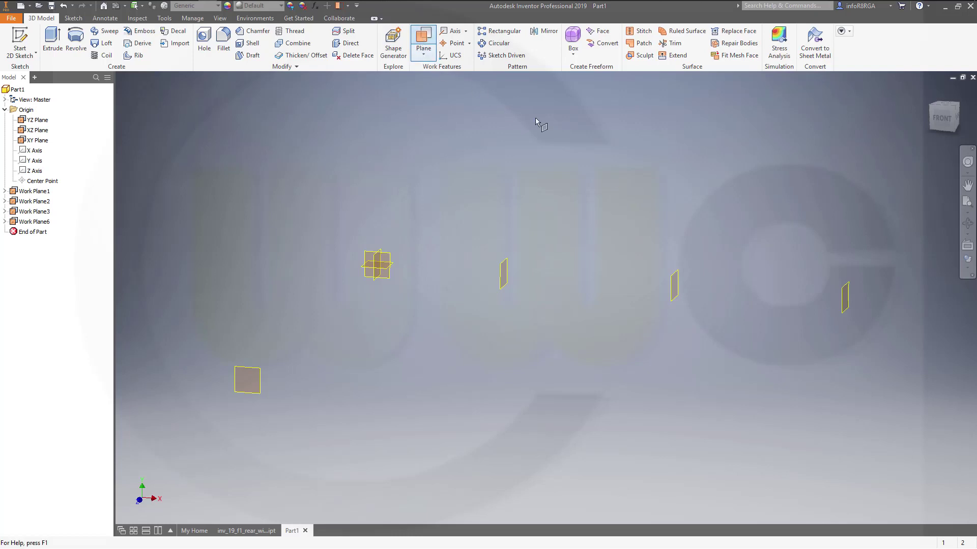
left_click_drag(843, 301, 879, 305)
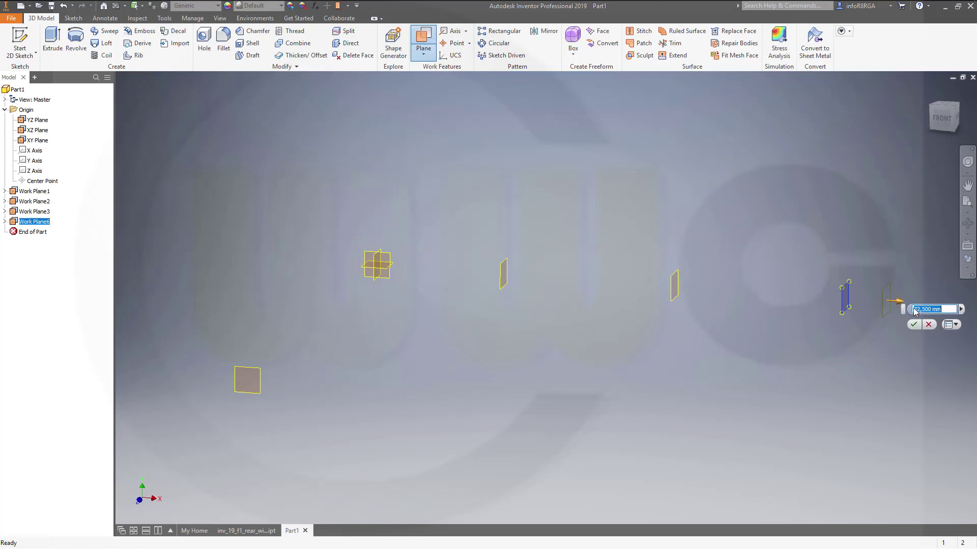
key("Escape")
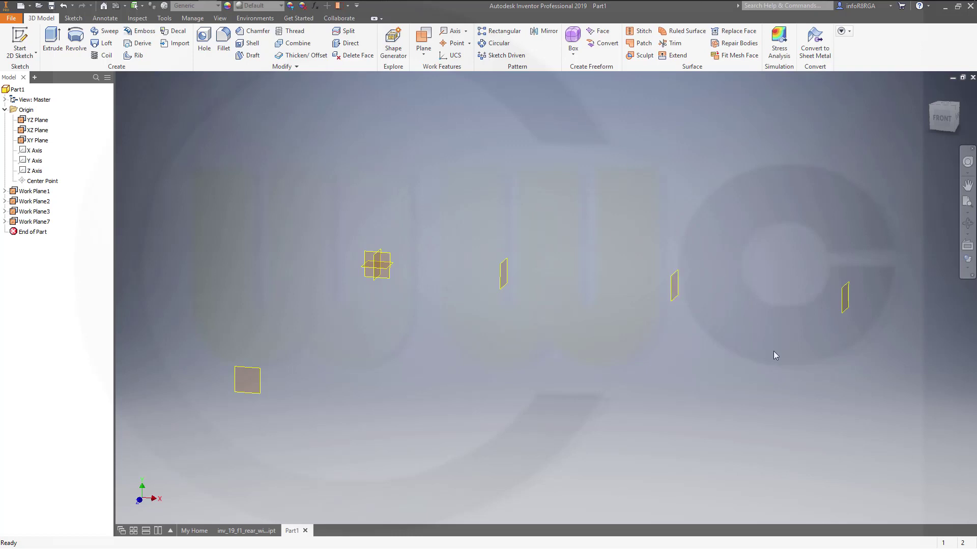
Create one more work plane offset 135 mm in positive X from the last plane of the evenly spaced series
middle_click_drag(774, 357, 507, 342)
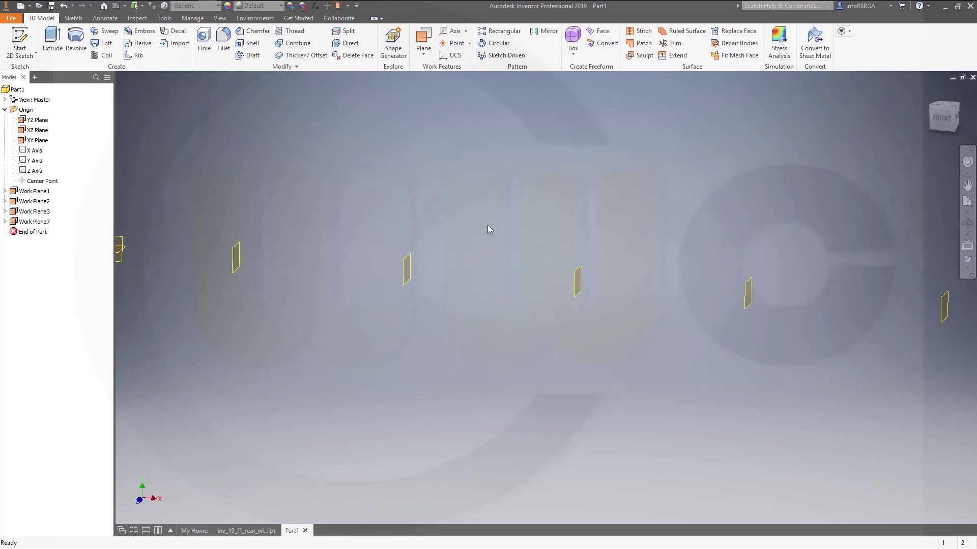
left_click(431, 37)
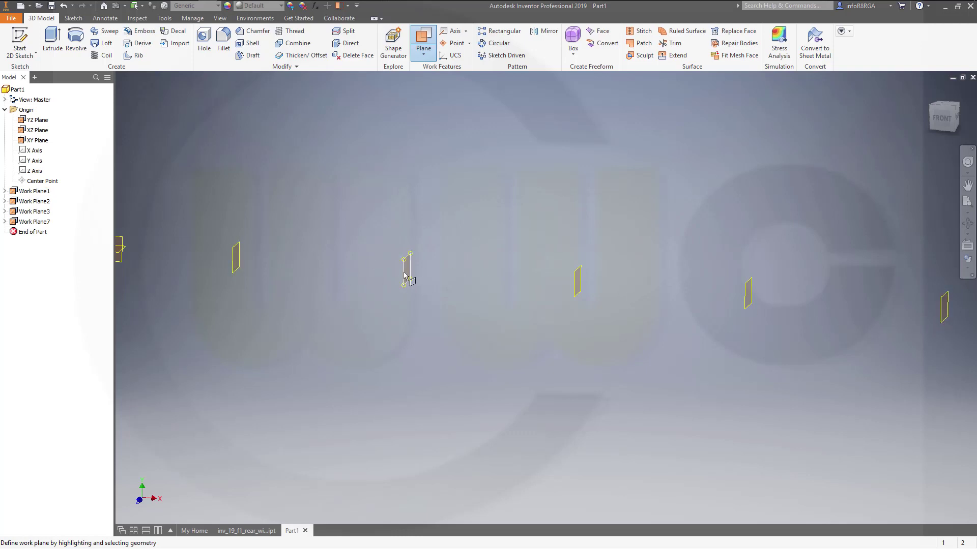
left_click(747, 305)
type("1")
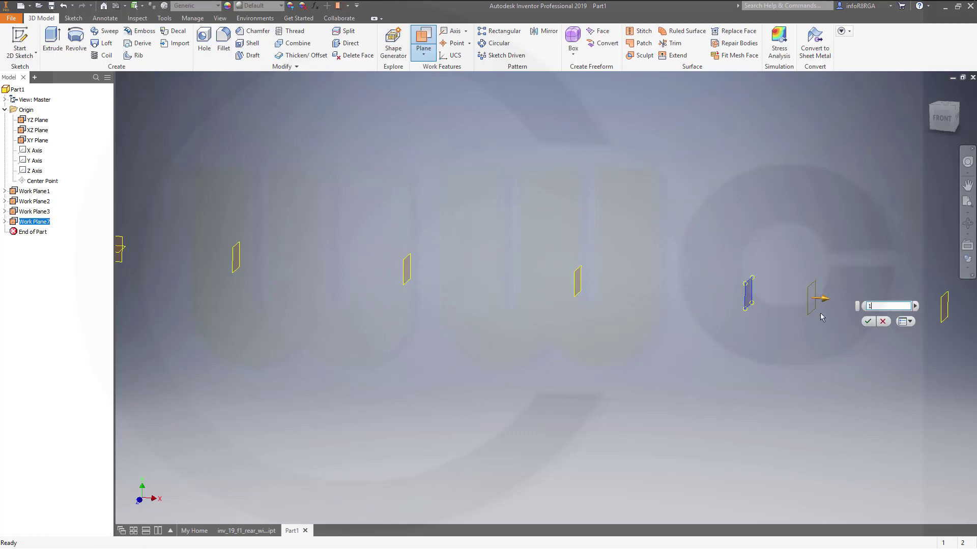
type("35")
key("Return")
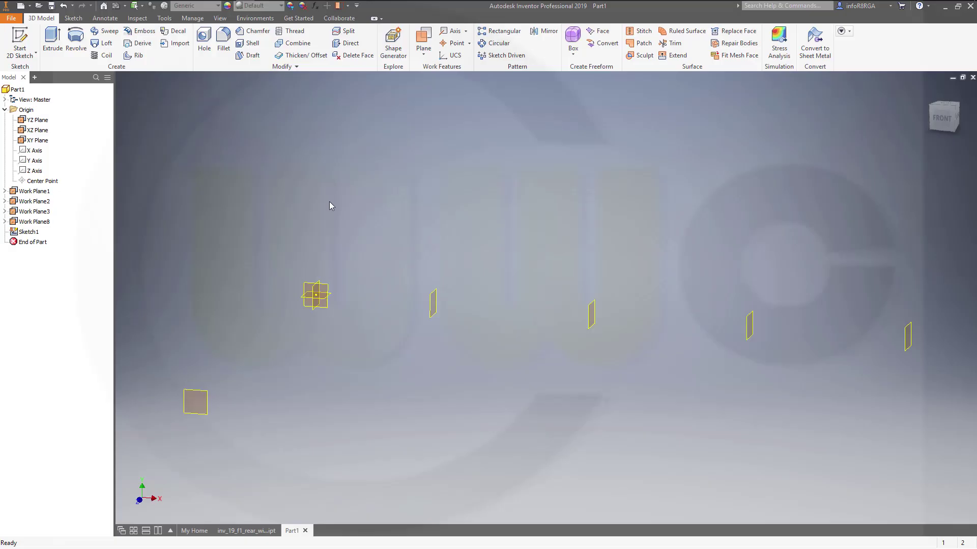
Start a sketch on the XY plane and draw a 650 mm by 650 mm square from the origin into the positive quadrant
key("s")
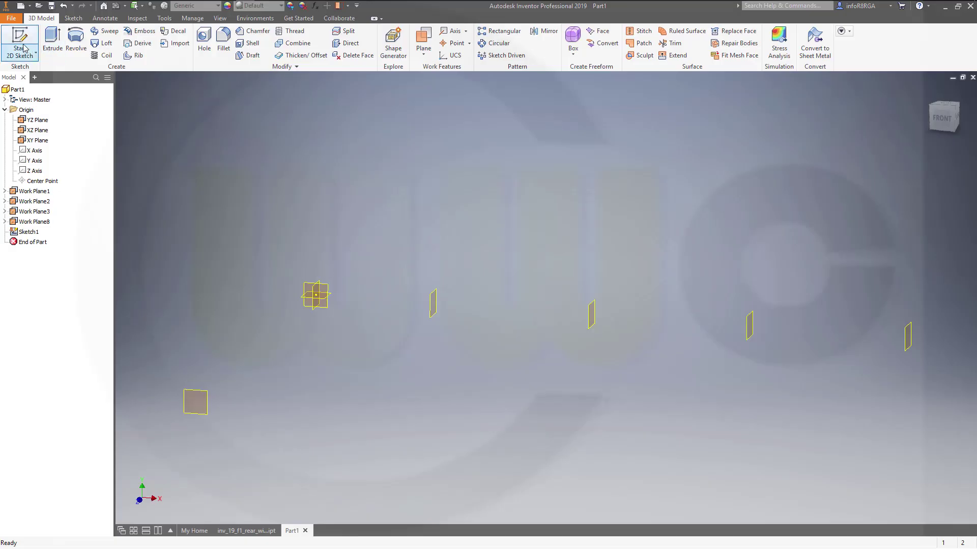
mouse_move(316, 314)
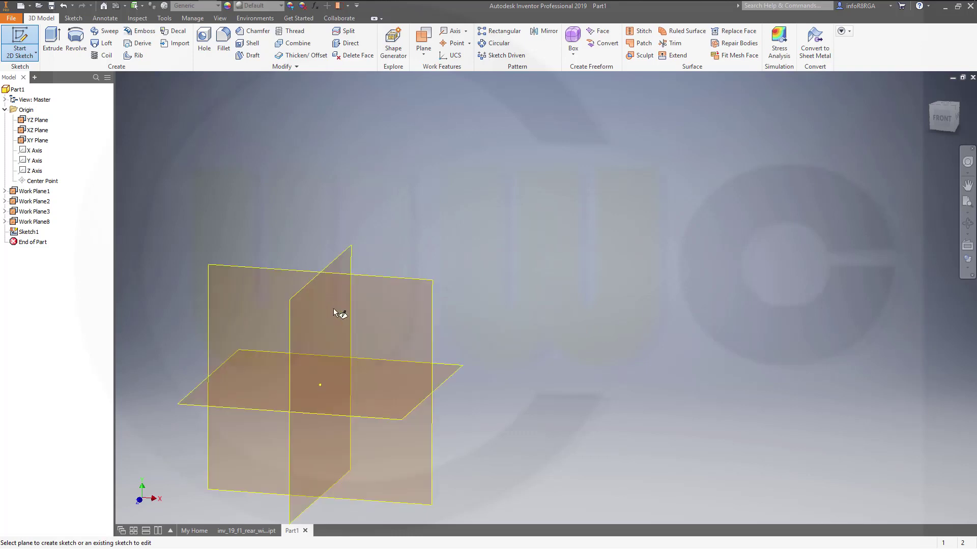
left_click(412, 285)
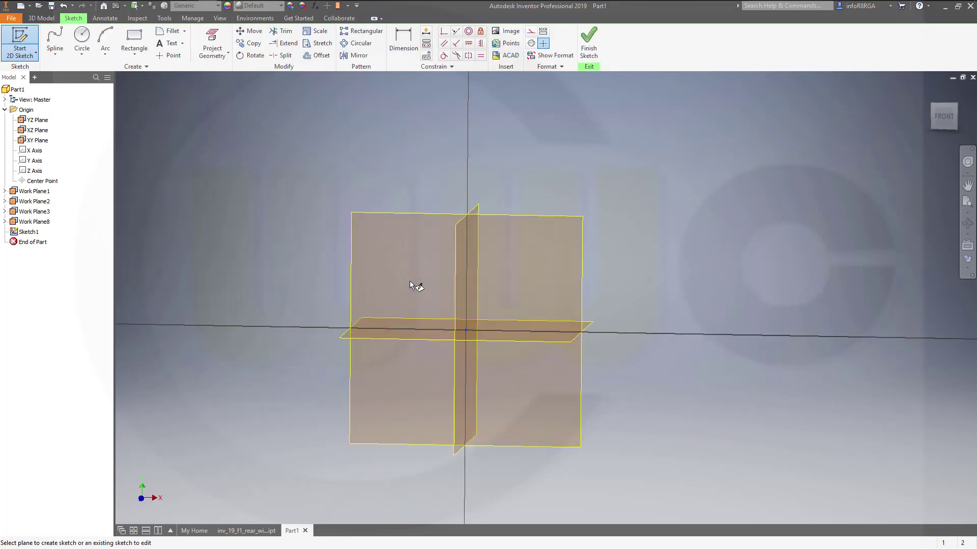
left_click(134, 37)
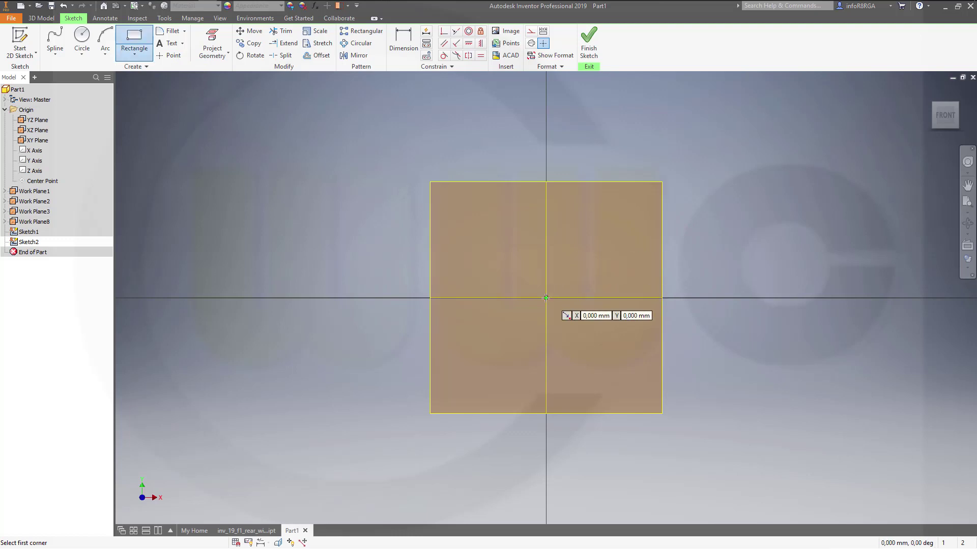
left_click(546, 297)
type("6")
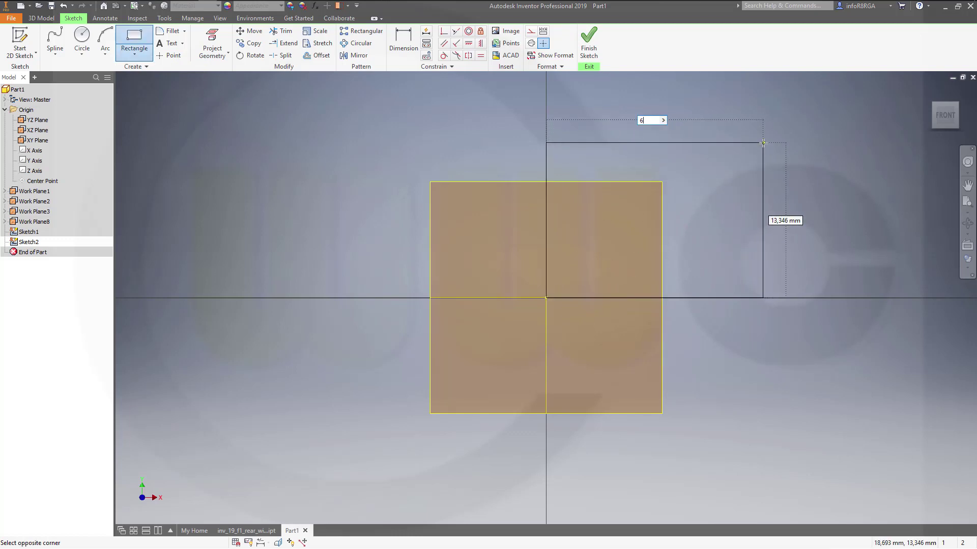
type("50")
key("Tab")
type("65")
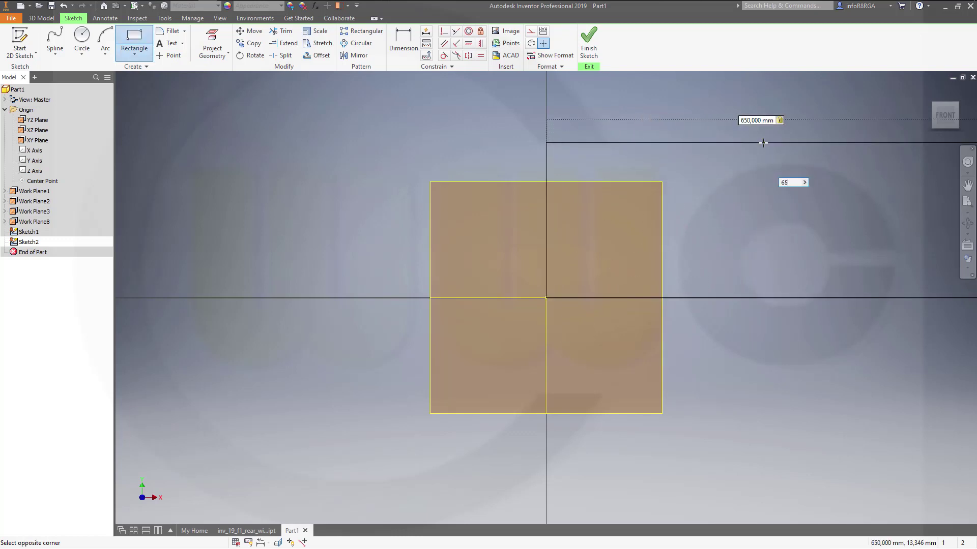
key("Return")
key("Escape")
Delete the width and height dimensions of the square
scroll(779, 139, "down", 2)
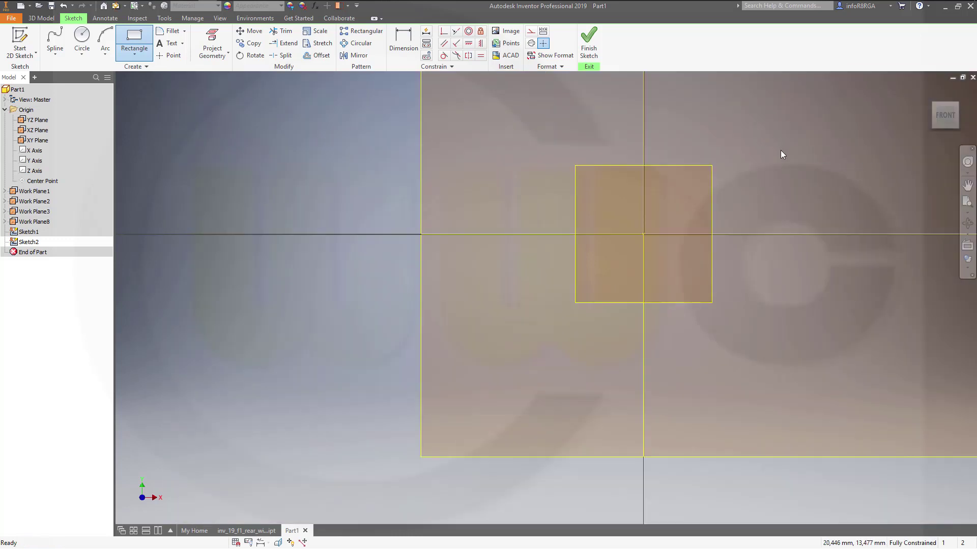
scroll(788, 152, "down", 3)
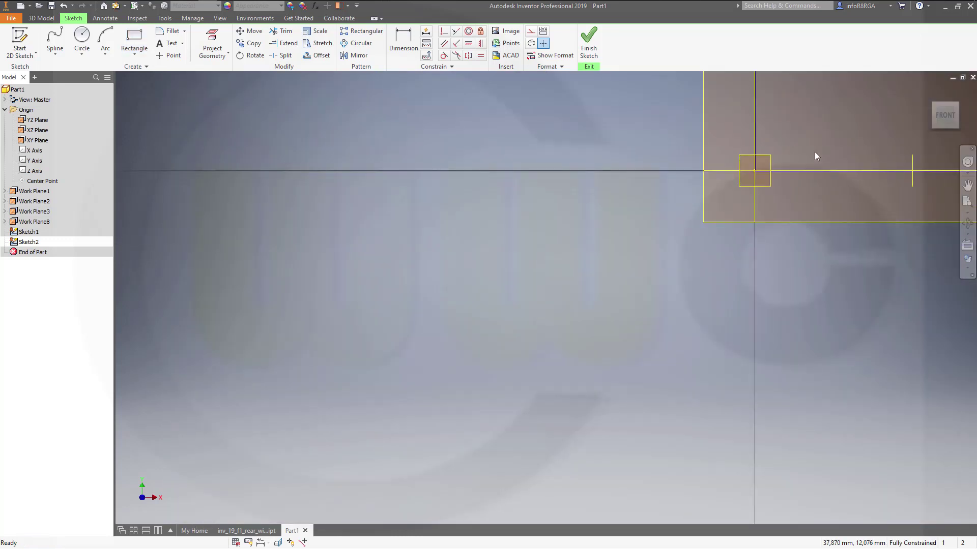
mouse_move(814, 151)
middle_mouse_down()
mouse_move(430, 442)
mouse_move(377, 462)
middle_mouse_up()
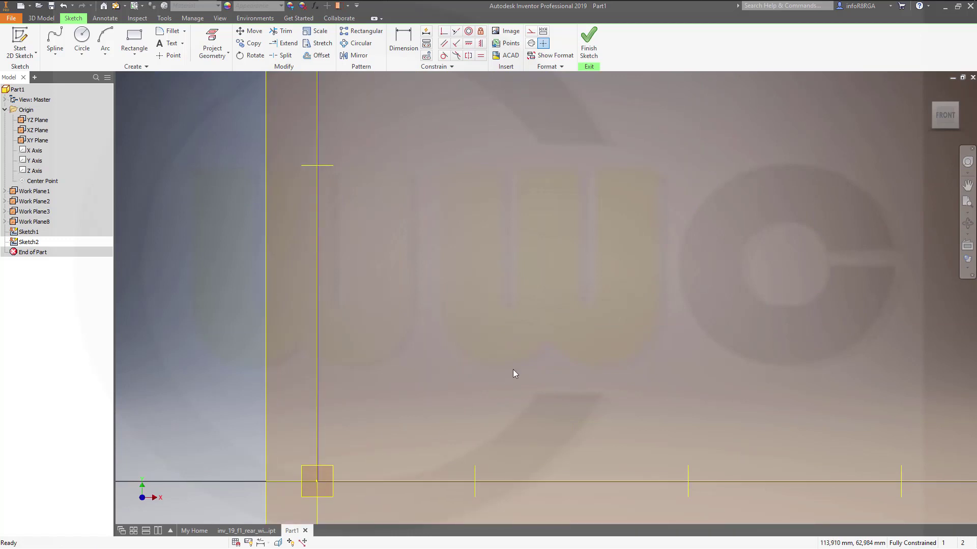
scroll(513, 369, "down", 5)
middle_click_drag(545, 334, 470, 397)
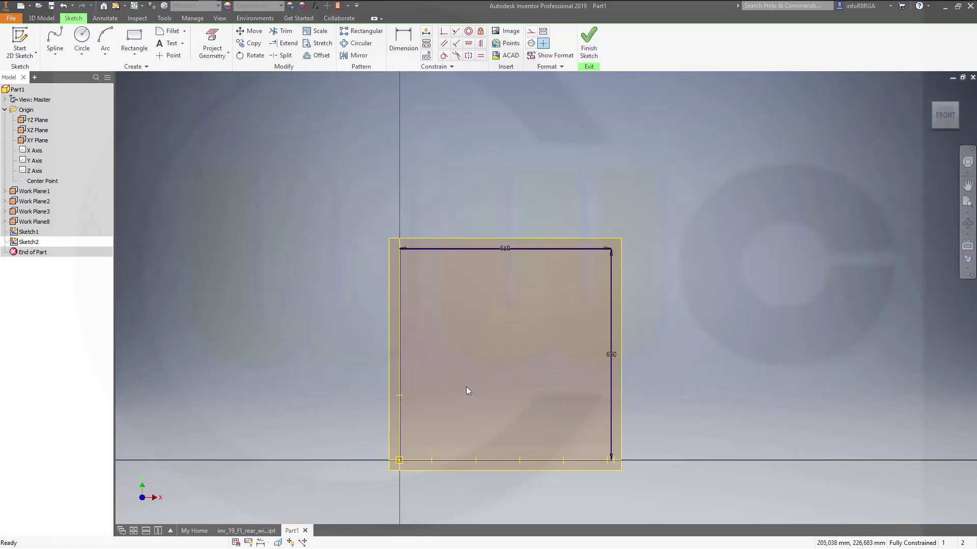
scroll(466, 387, "up", 3)
left_click_drag(743, 327, 817, 331)
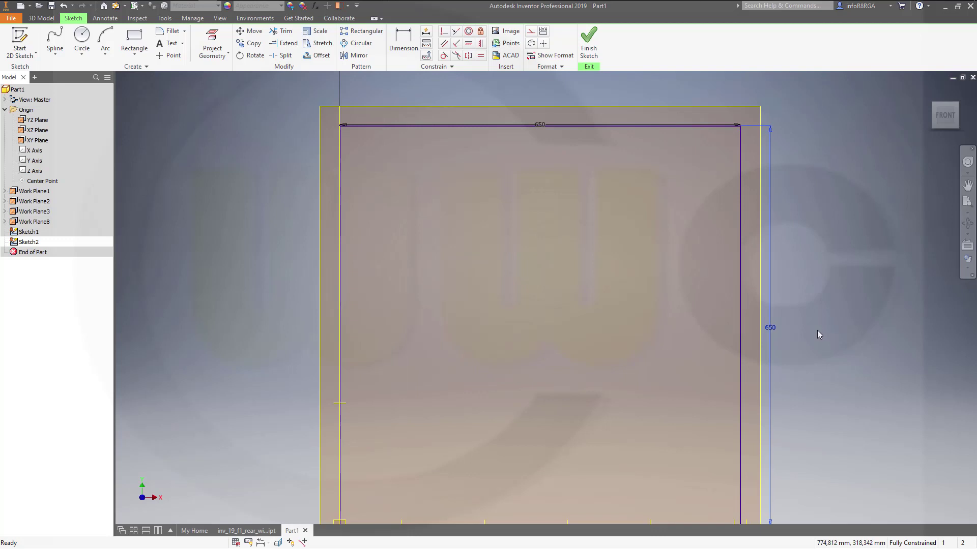
left_click(542, 127)
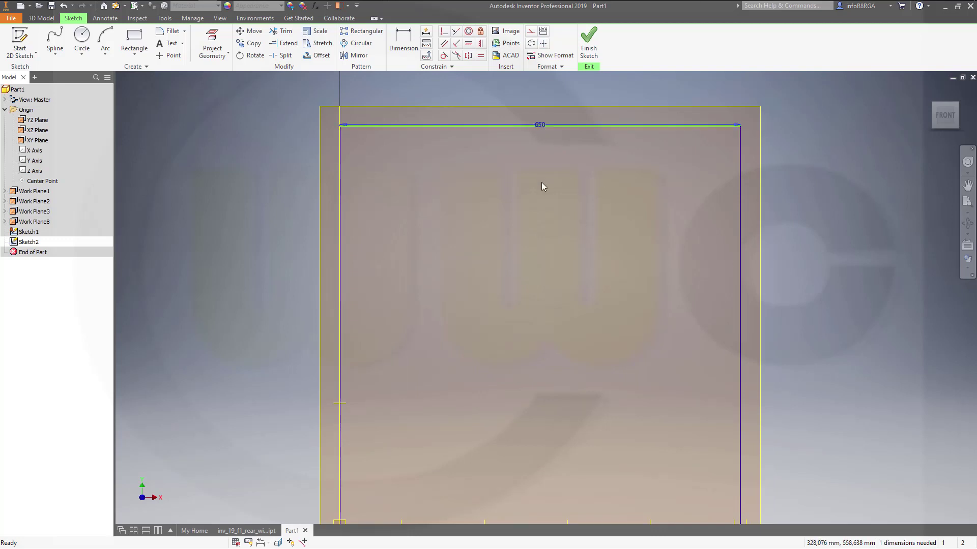
key("Delete")
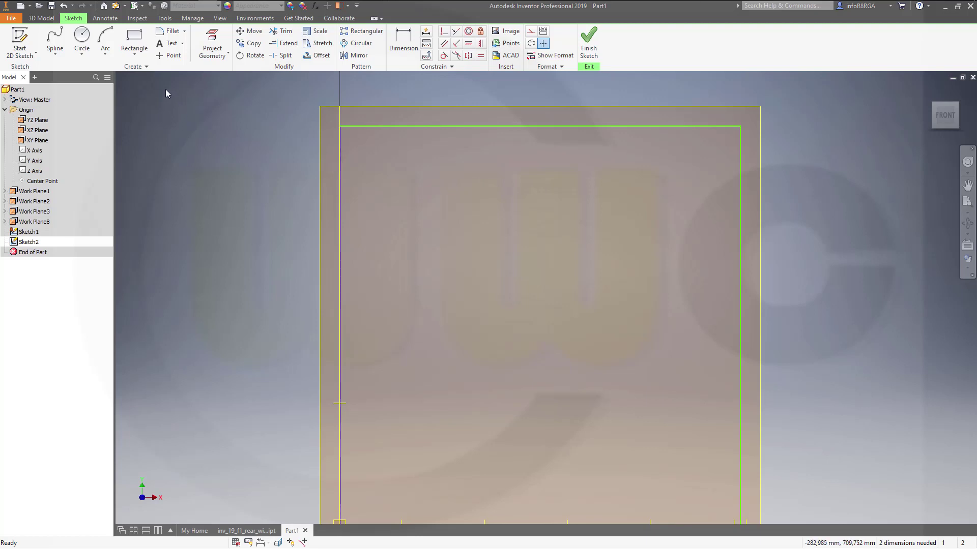
Draw a rectangle about 384 mm wide and 161 mm high overlapping the square's upper-right corner
left_click(134, 39)
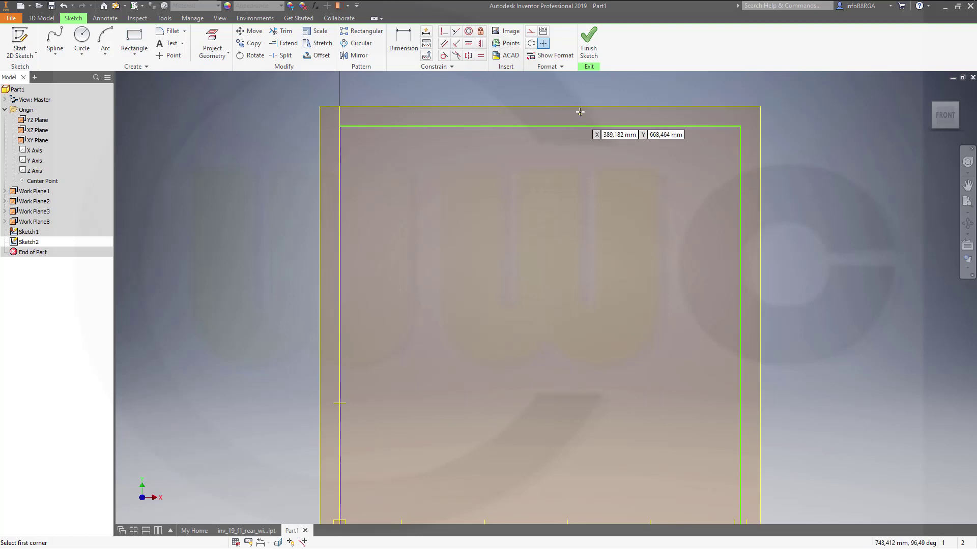
left_click(573, 100)
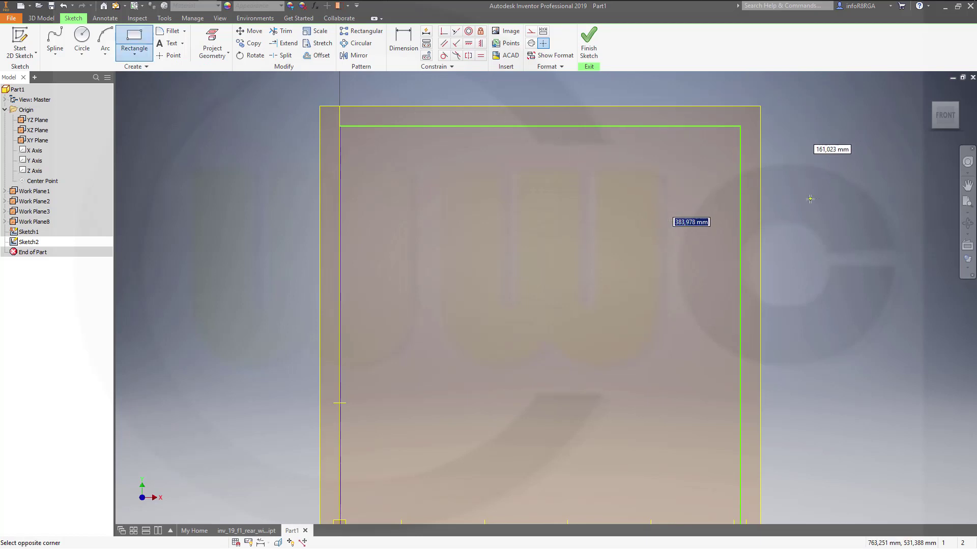
left_click(809, 199)
key("Escape")
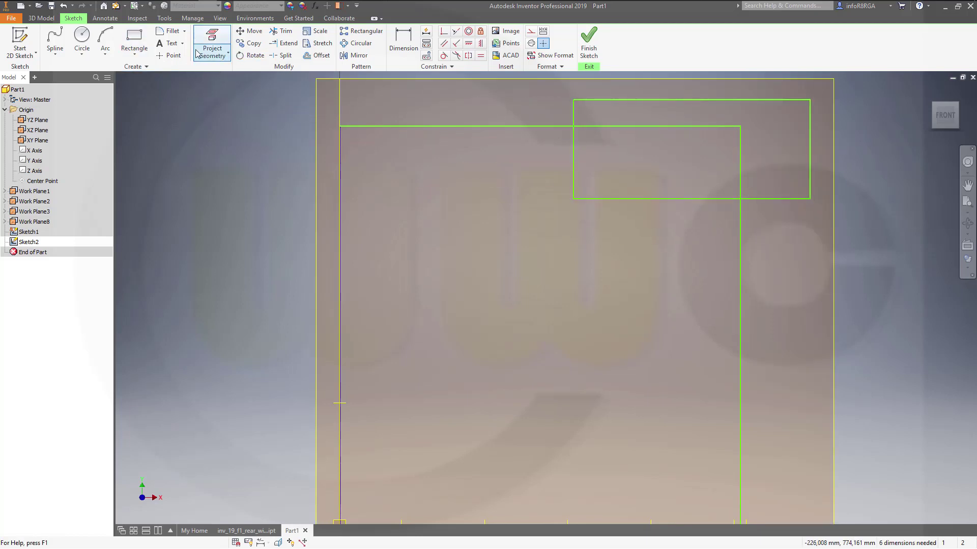
Fillet the lower-left corner of the small rectangle with a 100 mm radius
left_click(173, 32)
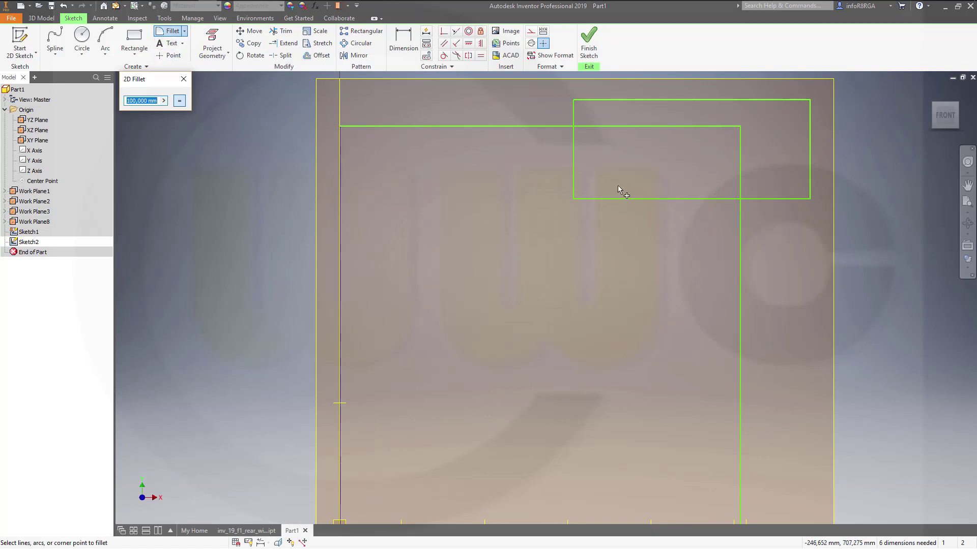
left_click(574, 165)
left_click(615, 197)
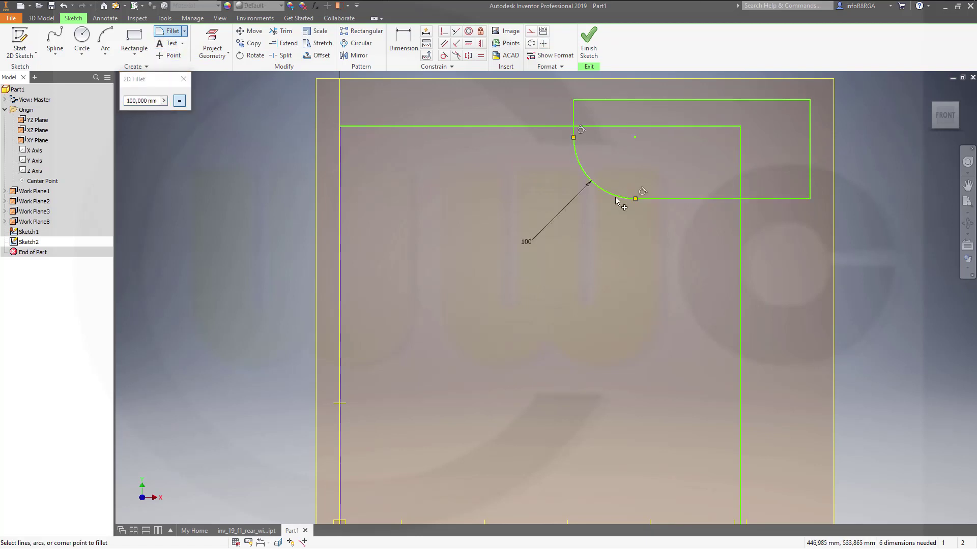
key("Escape")
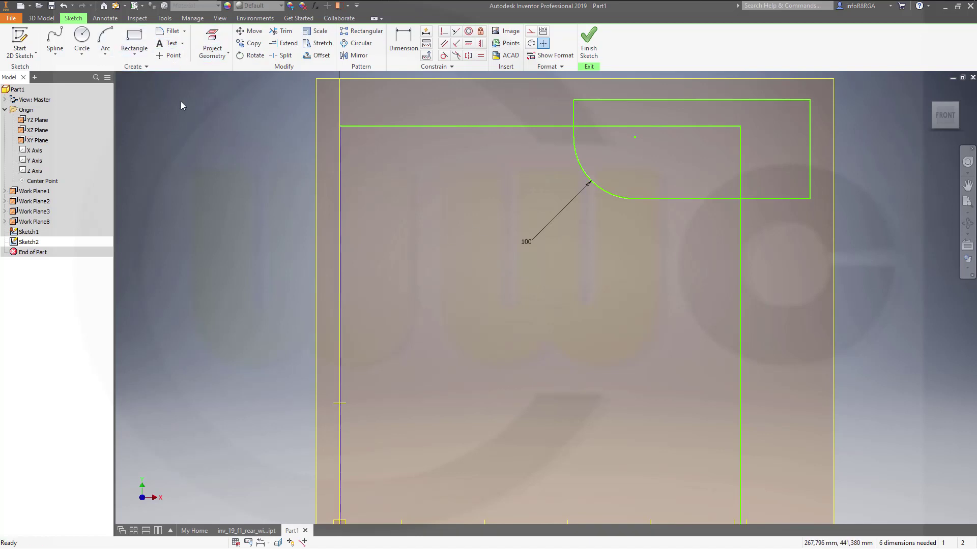
Draw a five-point spline from the square's upper-left corner, bulging past its left edge and ending on the bottom edge about 176 mm from the origin
left_click(55, 46)
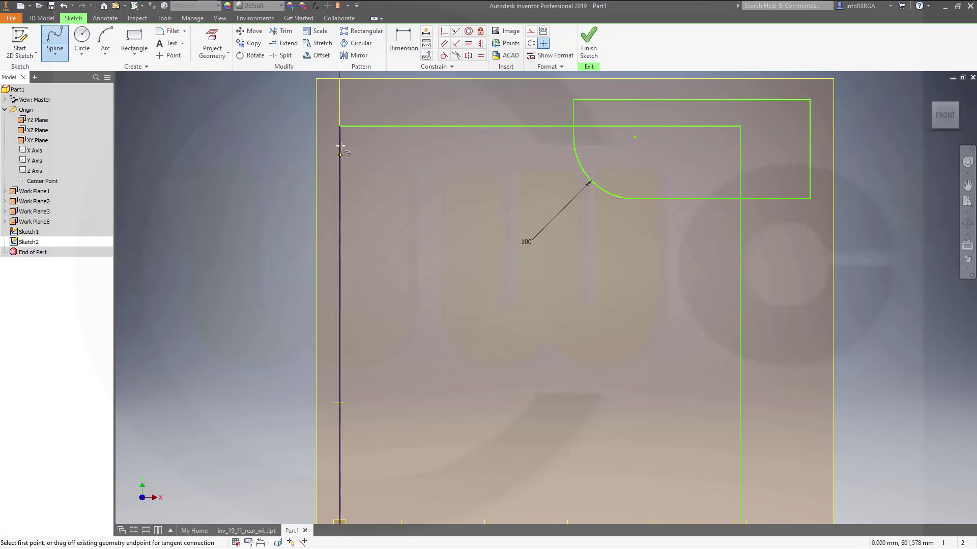
left_click(340, 125)
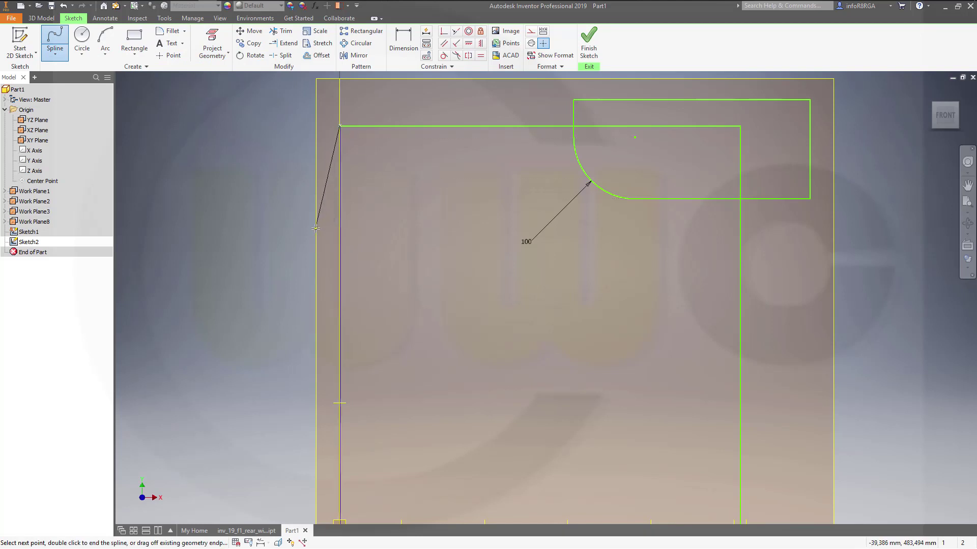
left_click(304, 241)
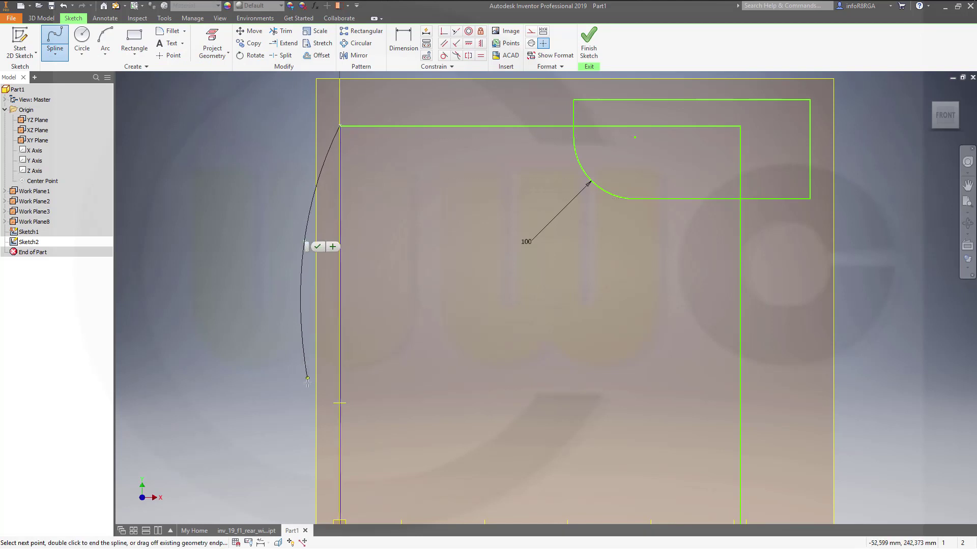
left_click(316, 409)
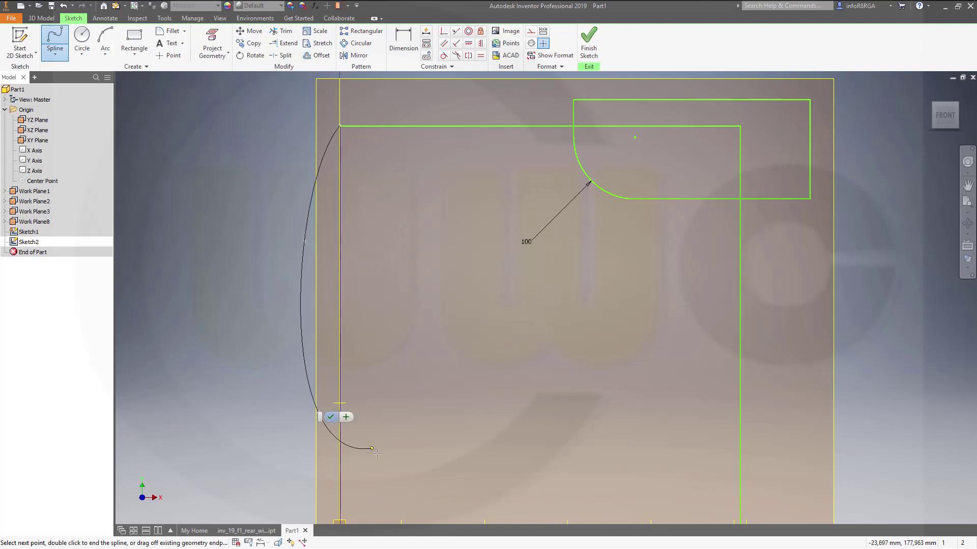
middle_click_drag(382, 459, 401, 243)
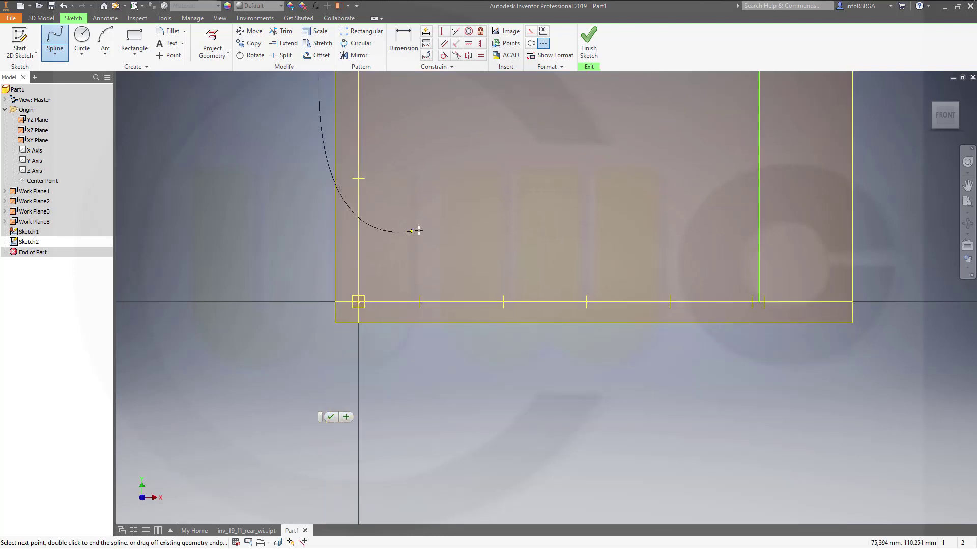
left_click(422, 245)
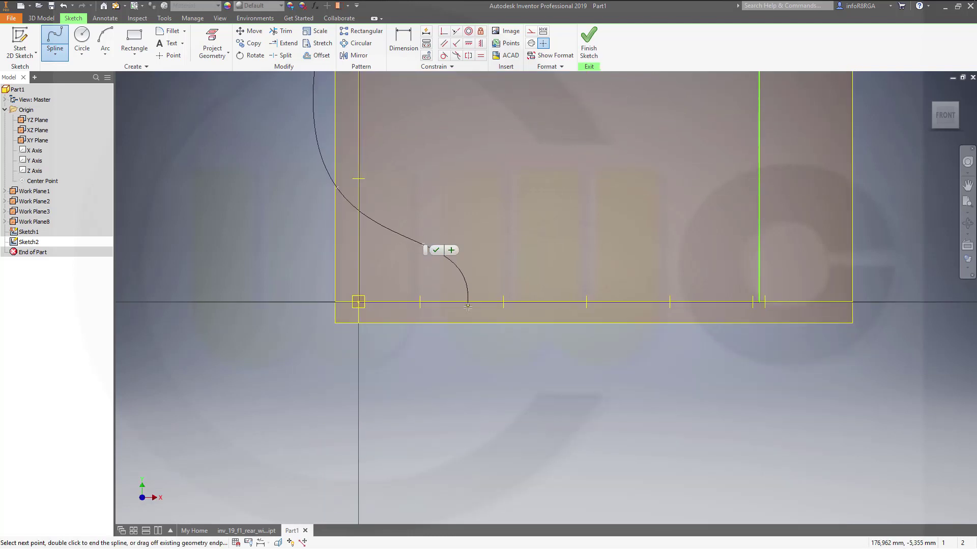
left_click(467, 302)
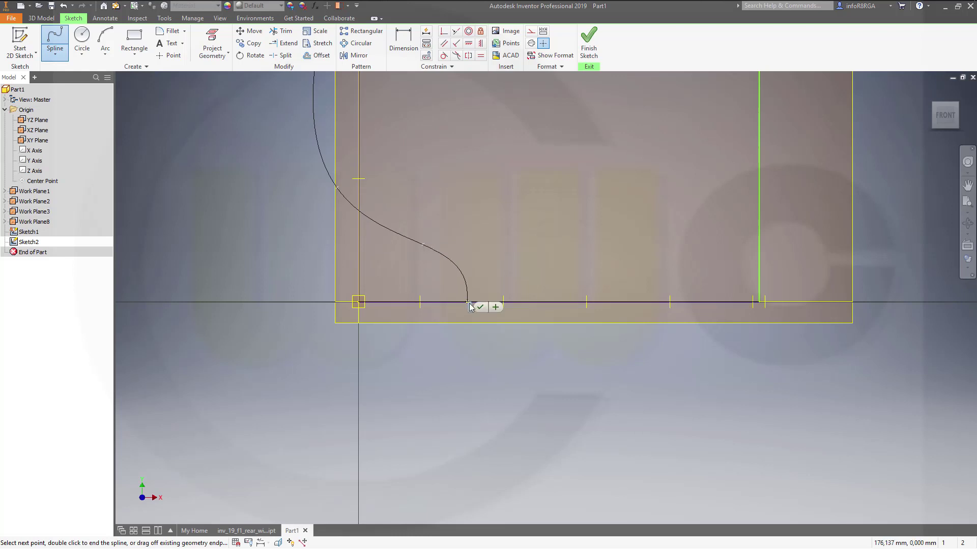
left_click(481, 308)
left_click(498, 283)
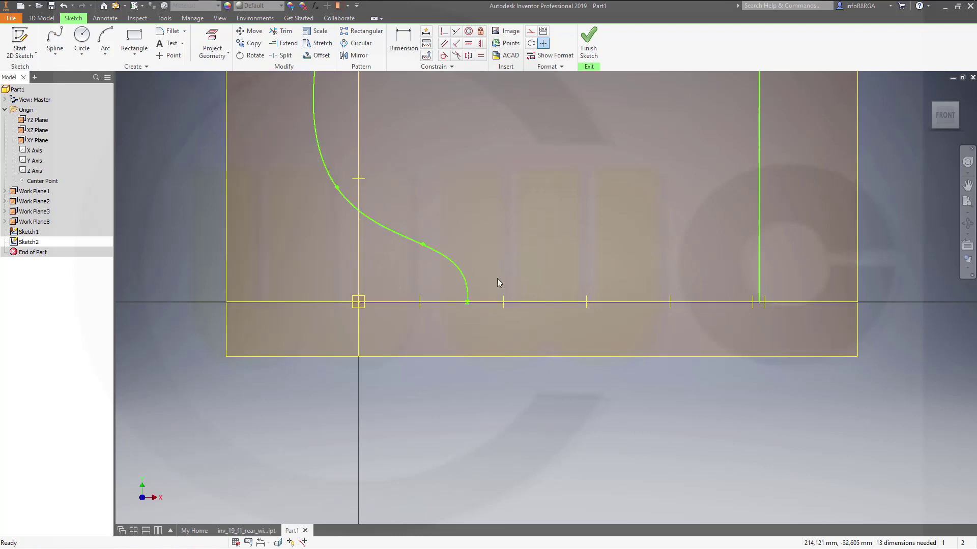
key("Escape")
Activate the tangent handle at the spline's lower endpoint and constrain it vertical
left_click(467, 288)
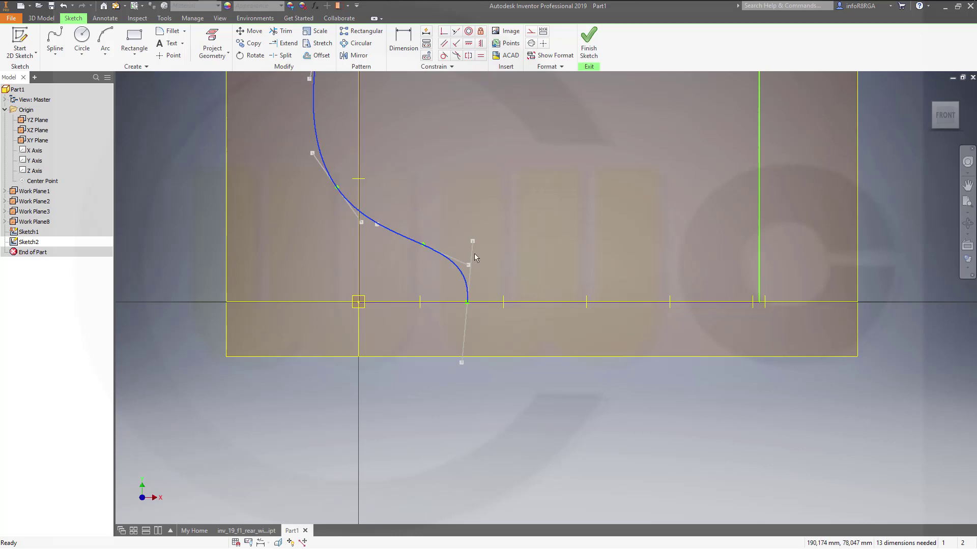
right_click(474, 255)
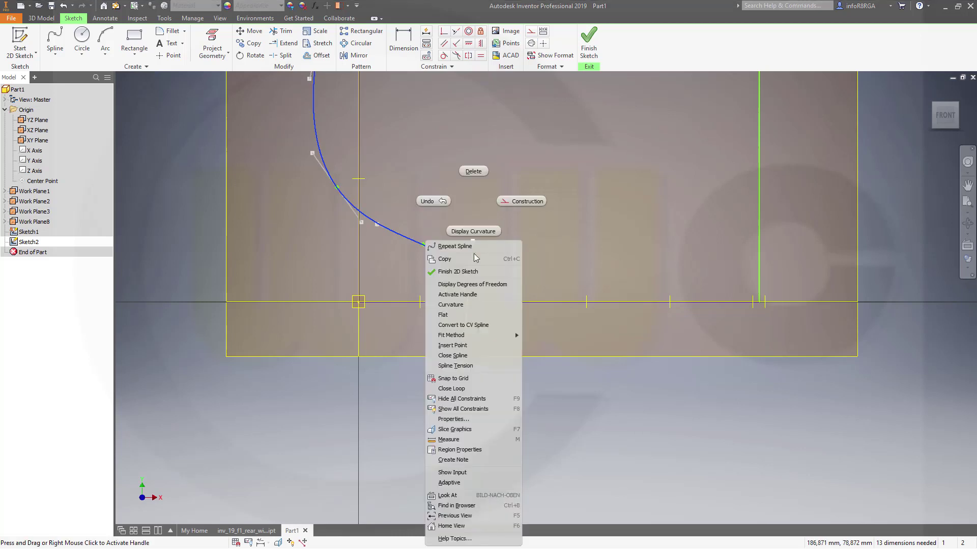
left_click(474, 295)
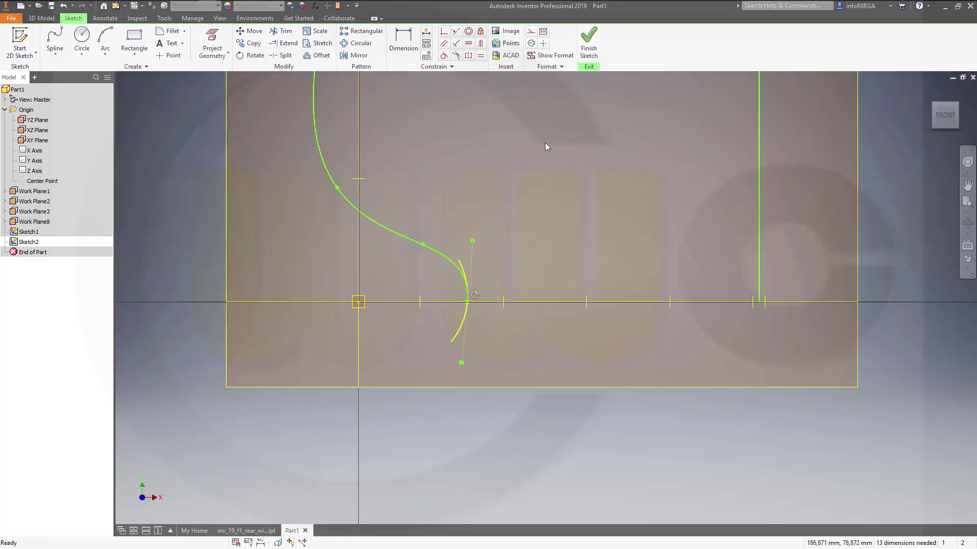
left_click(480, 43)
left_click(473, 261)
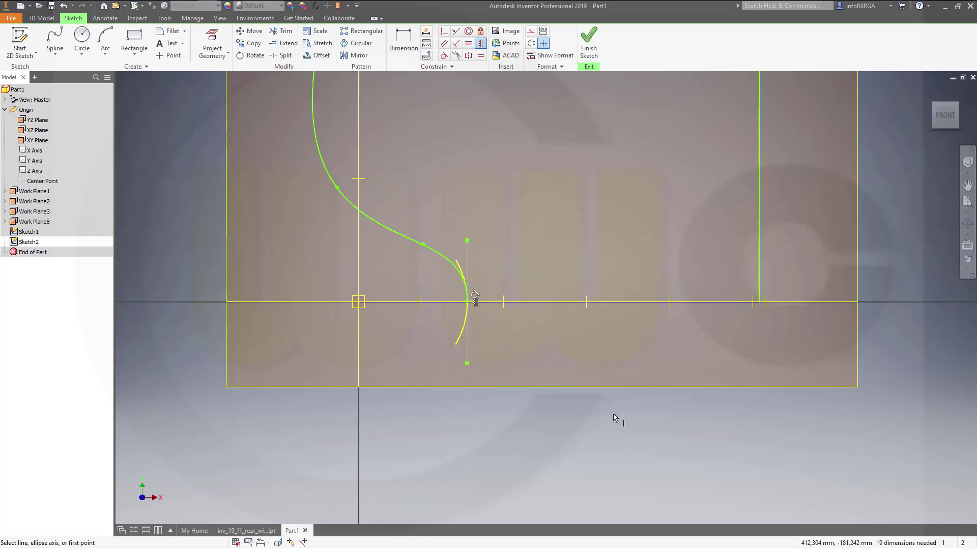
Draw a line from the spline's lower endpoint sloping upward past the square's right edge
left_click(55, 55)
left_click(69, 73)
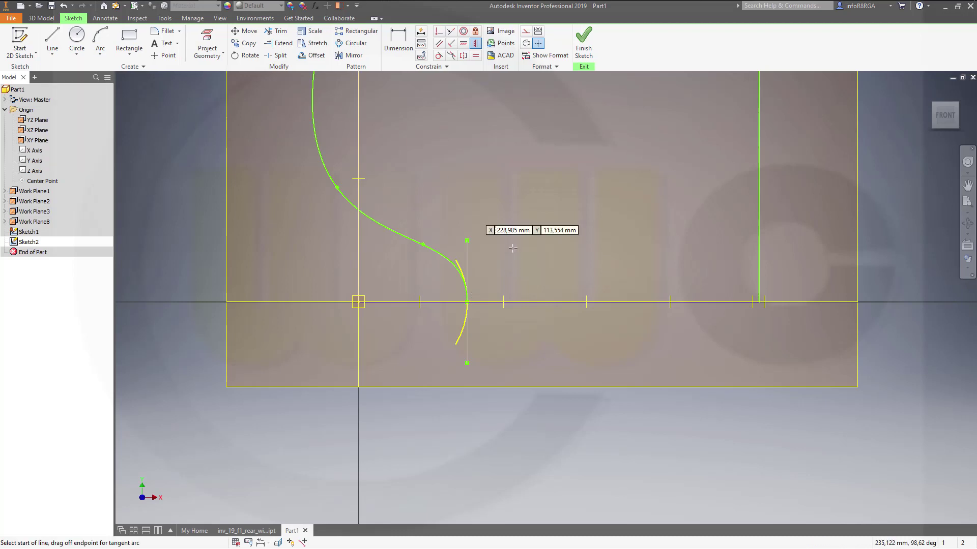
left_click(467, 302)
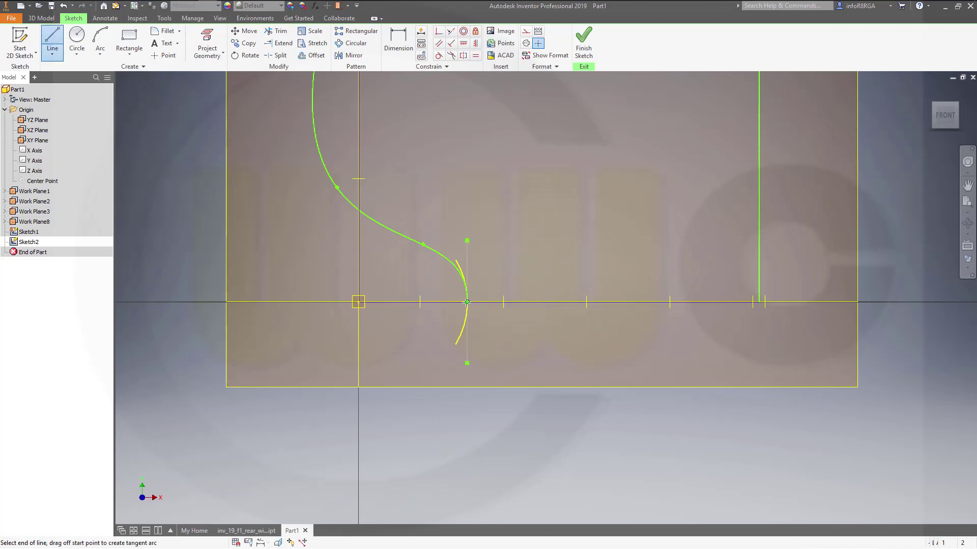
left_click(792, 207)
key("Escape")
scroll(686, 184, "up", 8)
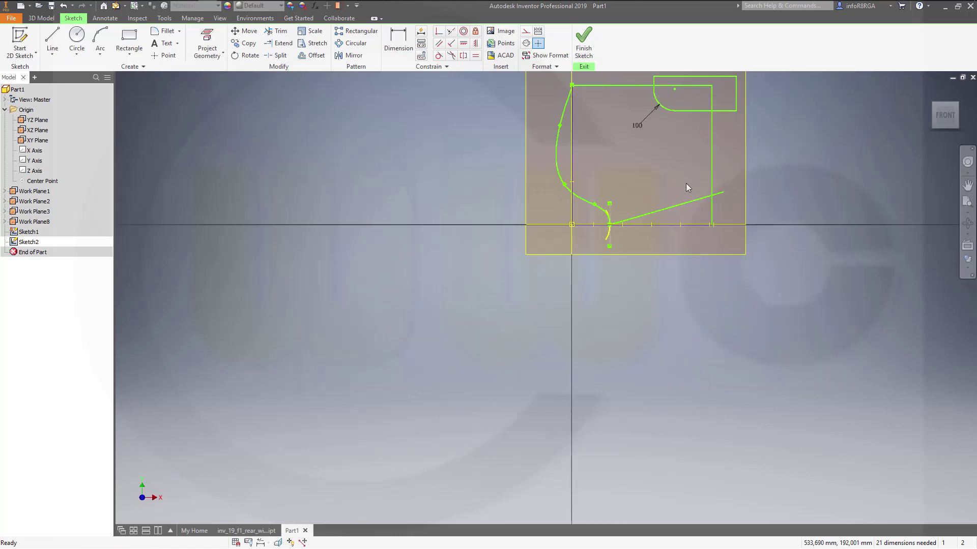
scroll(710, 135, "down", 8)
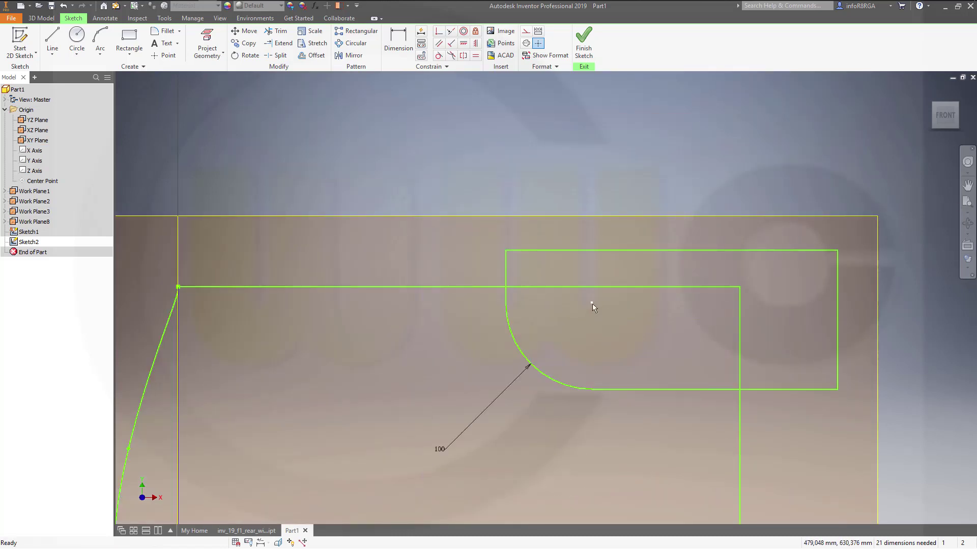
Raise the 100 mm fillet's start onto the square's top edge and trim the overlapping lines to leave a rounded notch in the square's upper-right corner
left_click_drag(591, 300, 589, 286)
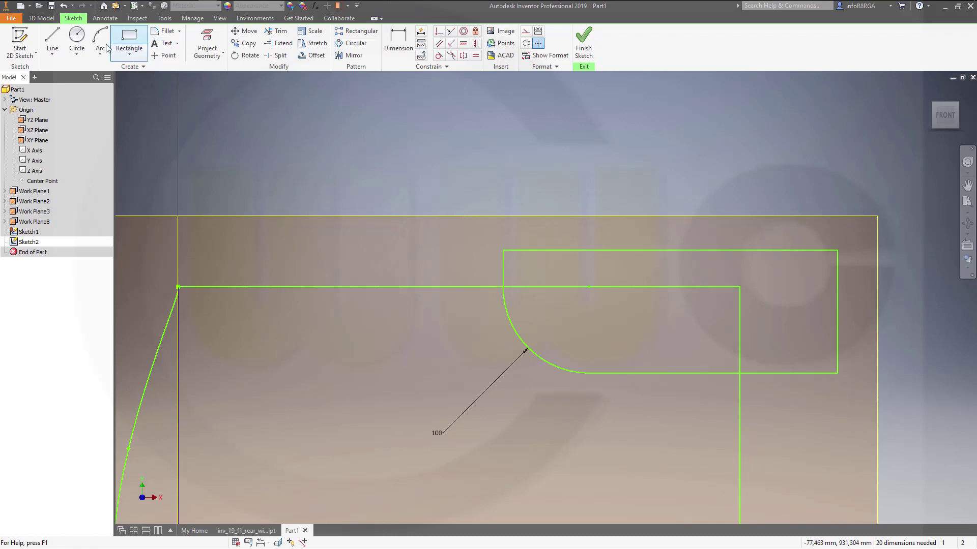
left_click(277, 31)
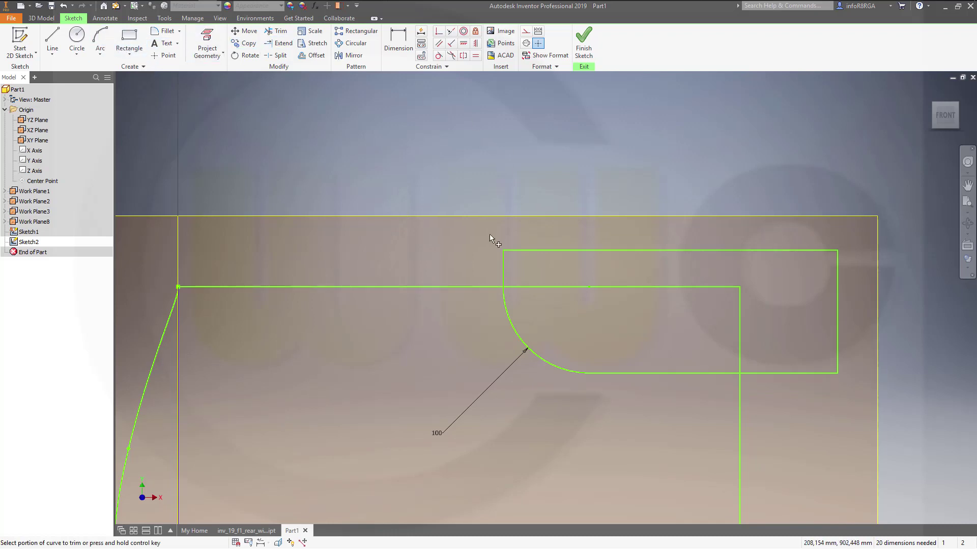
left_click(547, 251)
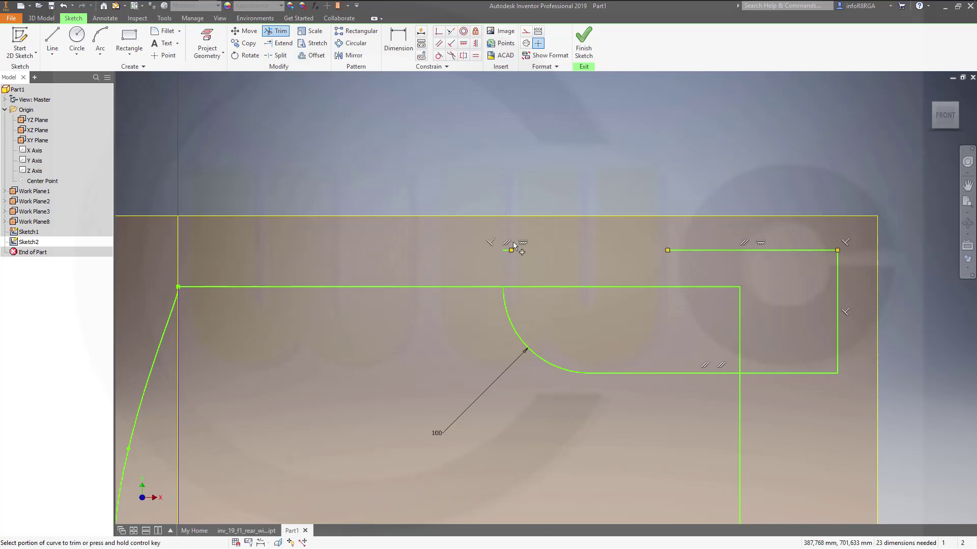
left_click(722, 251)
left_click_drag(792, 268, 795, 247)
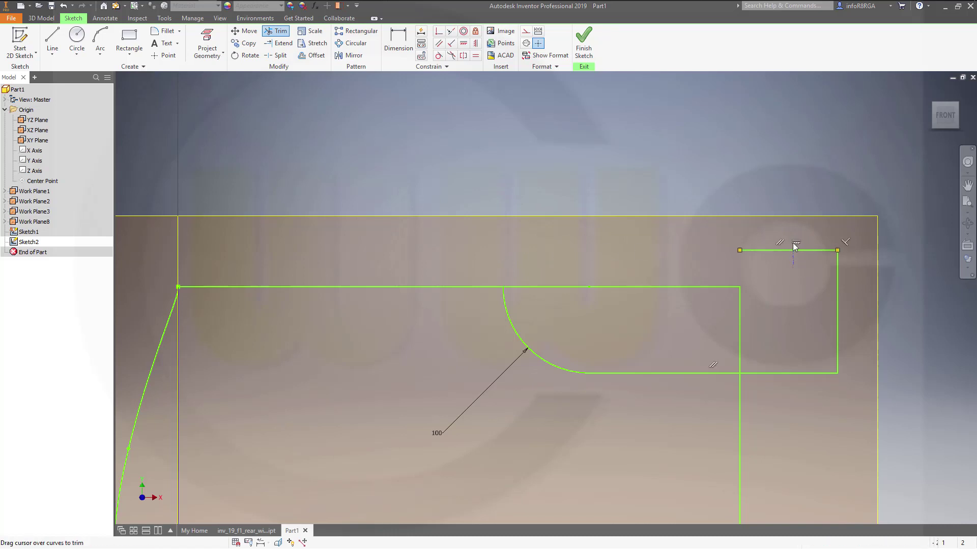
mouse_move(865, 327)
left_mouse_down()
mouse_move(812, 351)
mouse_move(793, 401)
left_mouse_up()
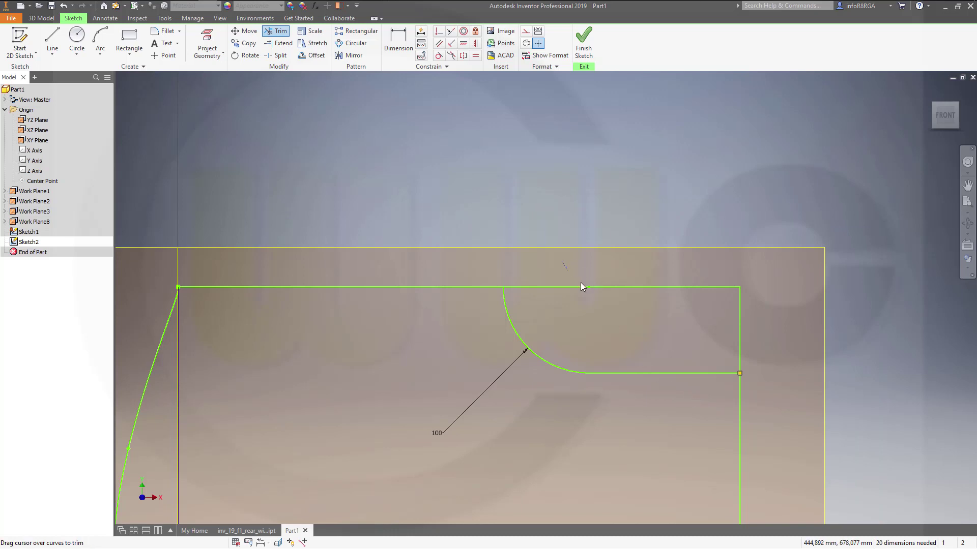
left_click_drag(581, 283, 752, 325)
Trim the square's right edge below the sloping line, its bottom edge, and its left edge below the spline
scroll(569, 402, "down", 5)
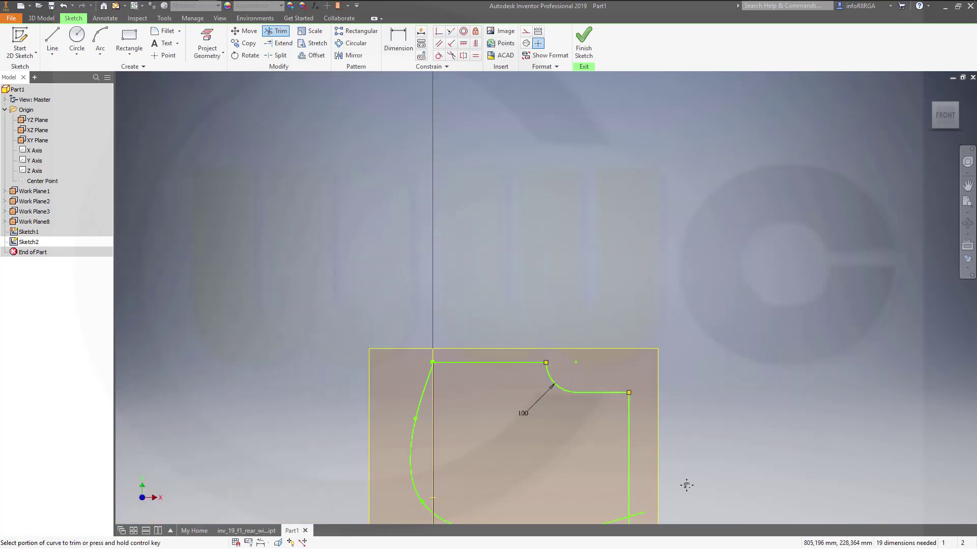
middle_click_drag(687, 484, 723, 339)
left_click(681, 379)
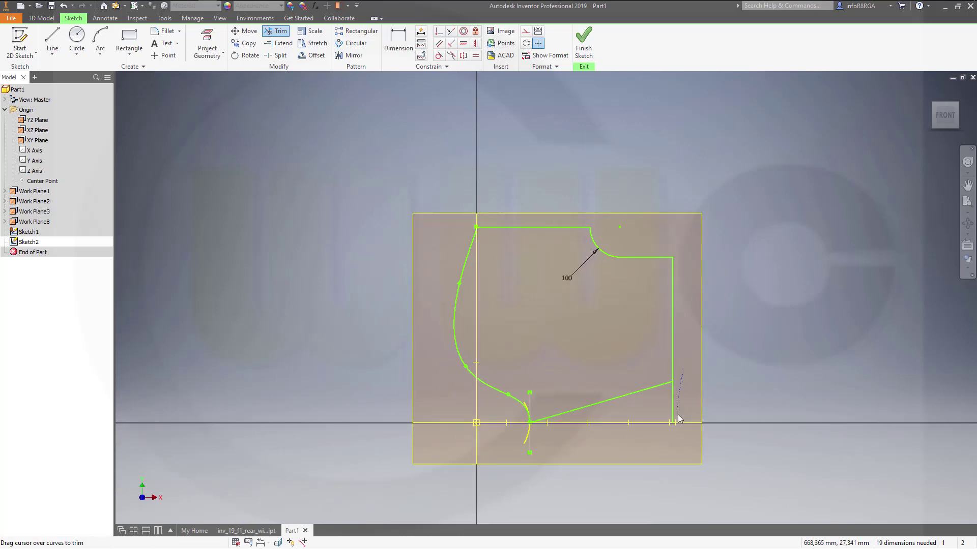
left_click(673, 407)
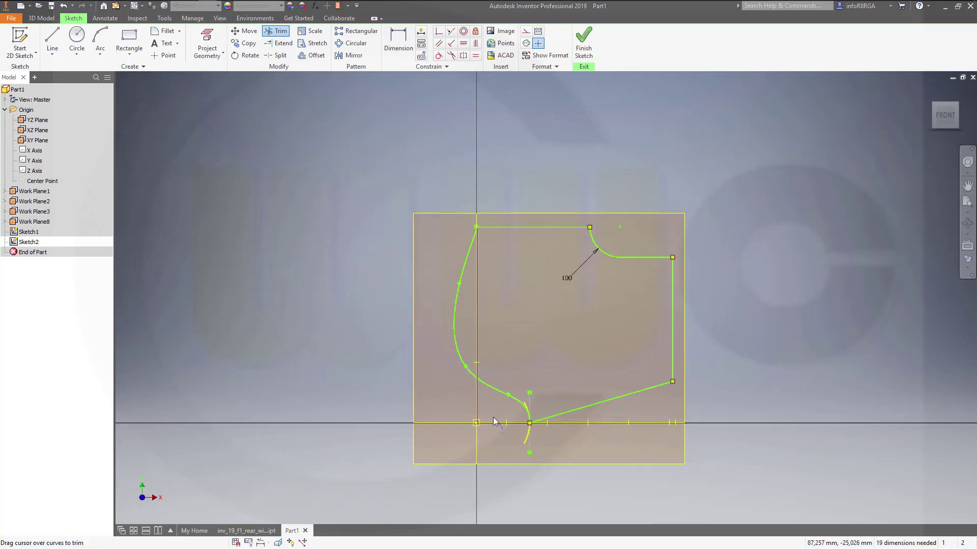
left_click(477, 407)
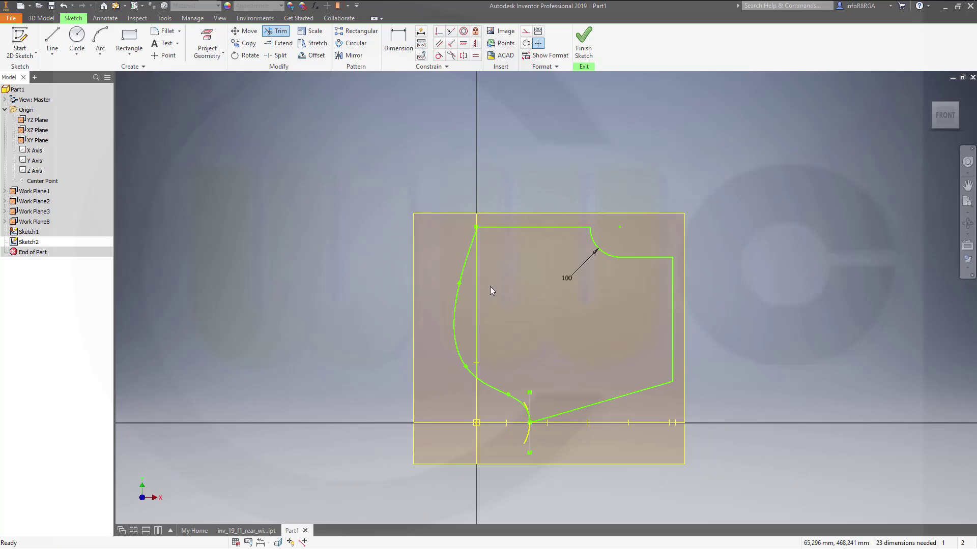
Convert the remaining left vertical line to construction geometry and finish the end plate sketch
key("Escape")
left_click(477, 305)
right_click(478, 305)
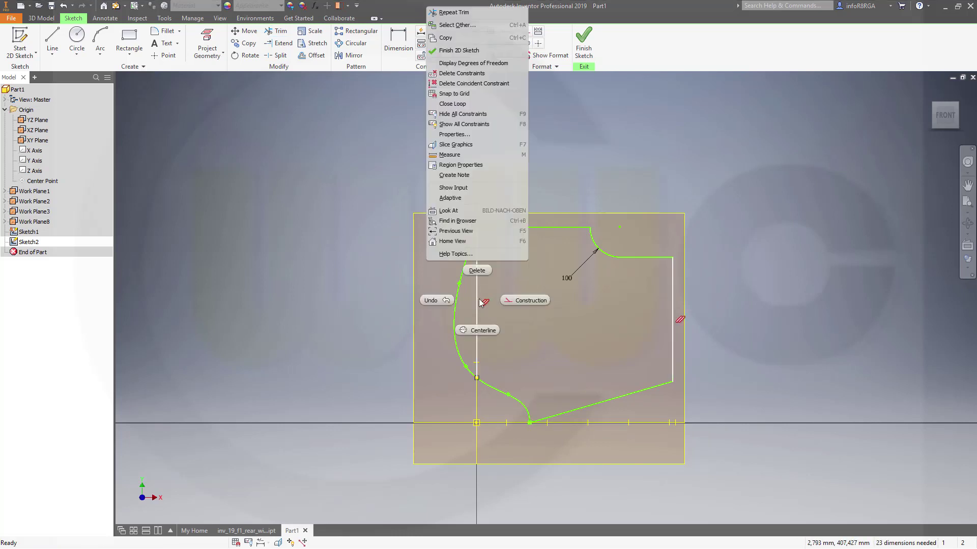
left_click(535, 304)
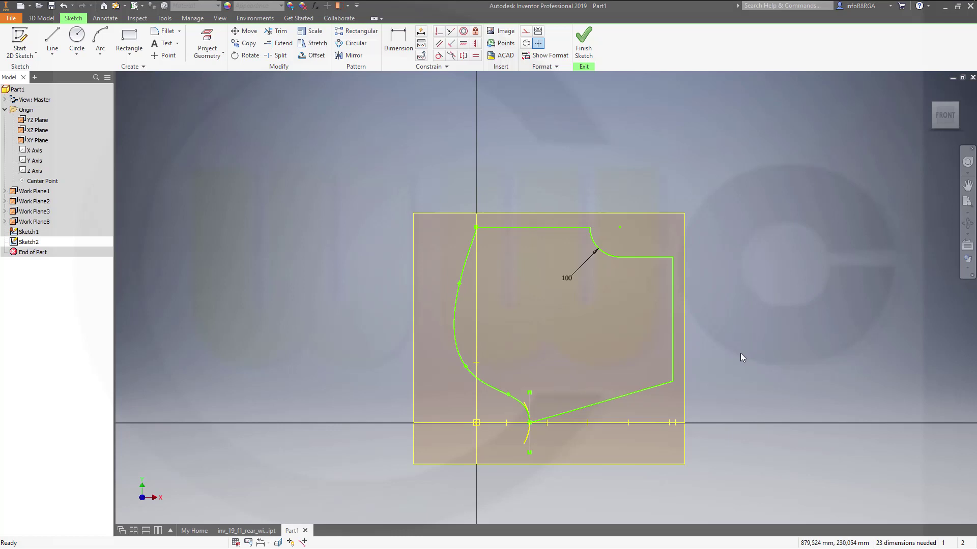
left_click(584, 43)
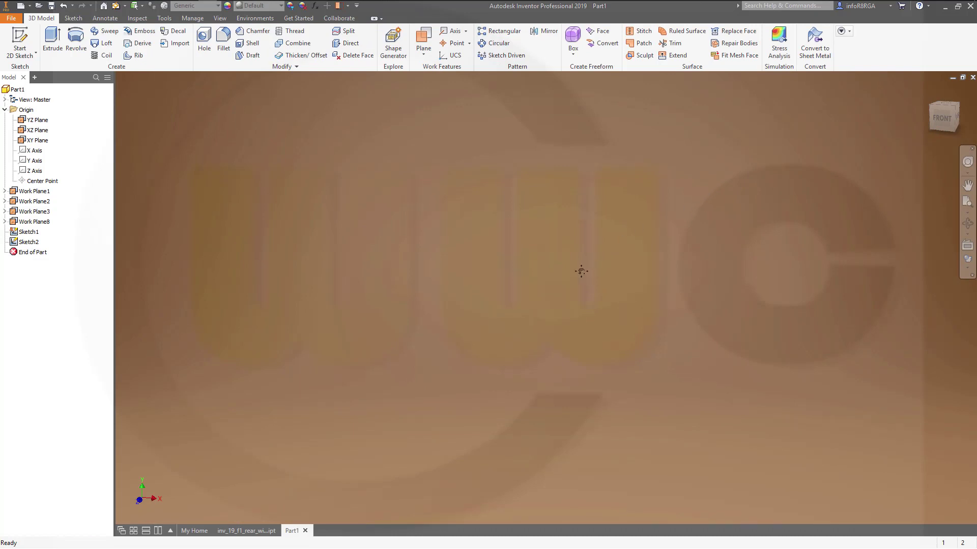
key("F6")
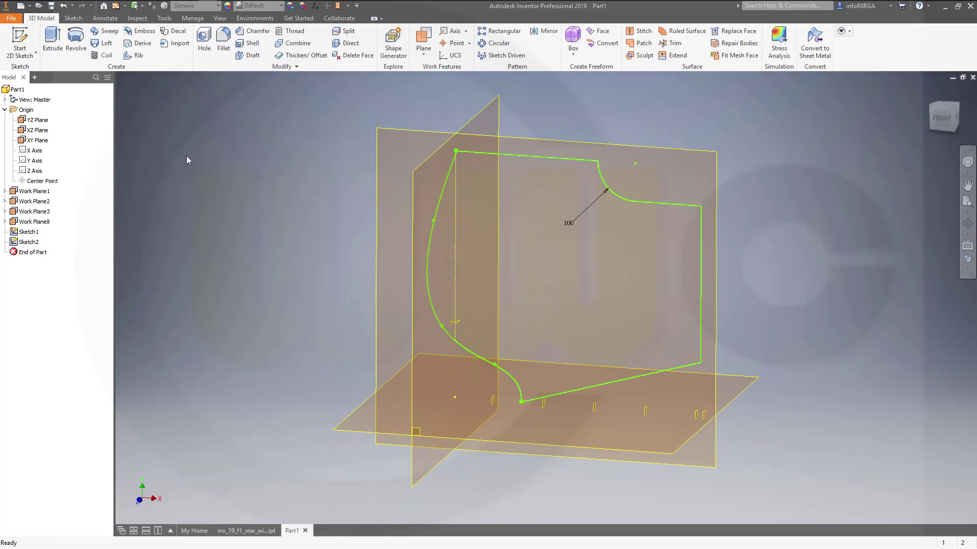
Start a sketch on the XY plane and draw a three-point arc across the end plate, with a radius of about 1915 mm
left_click(23, 44)
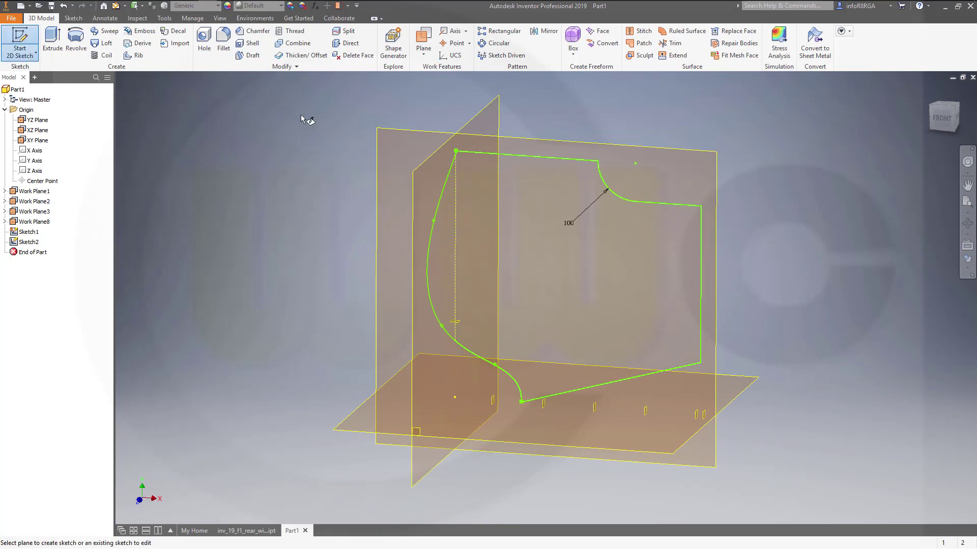
left_click(400, 131)
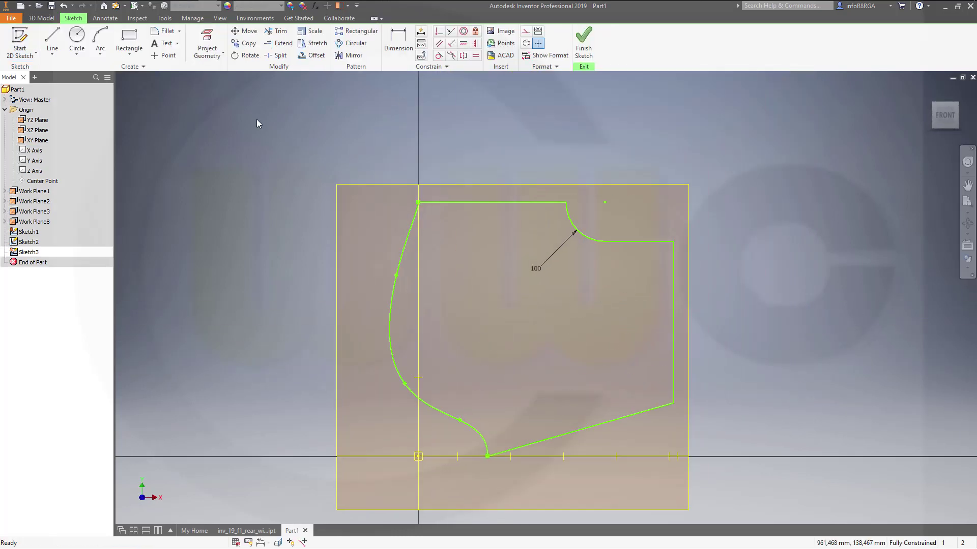
left_click(101, 45)
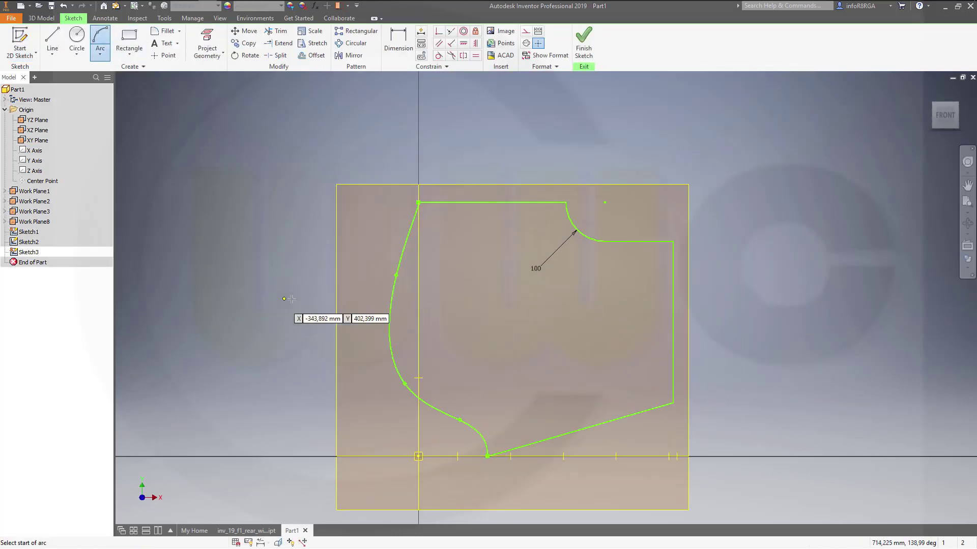
left_click(361, 287)
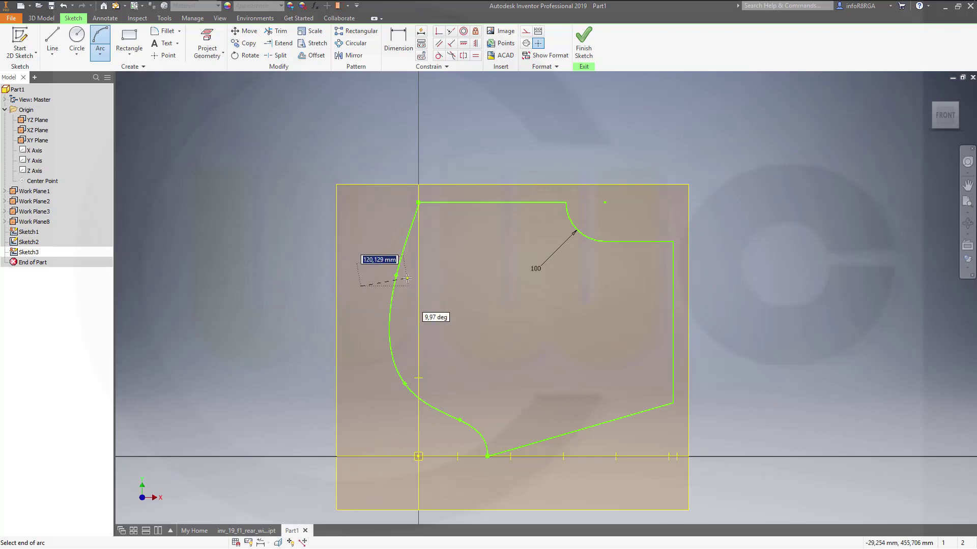
left_click(712, 332)
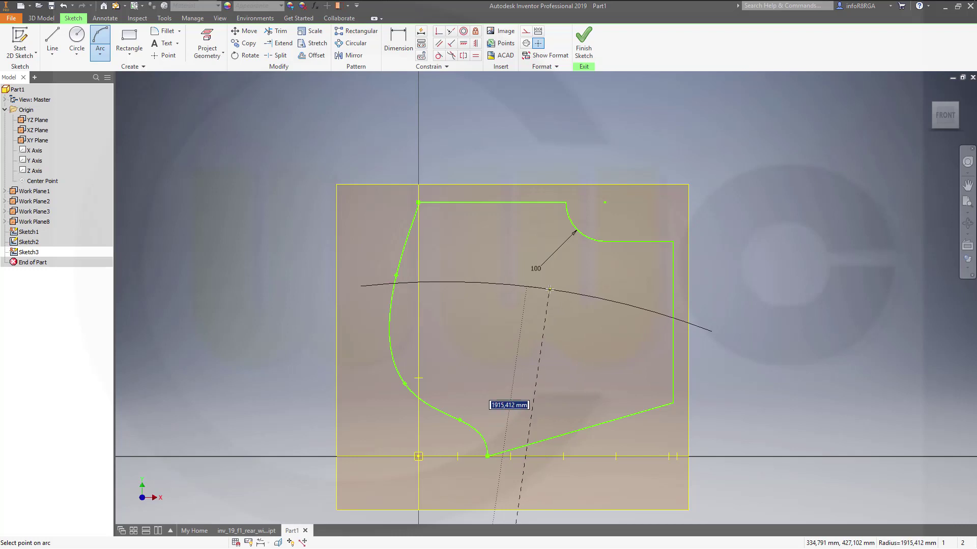
left_click(550, 289)
key("Escape")
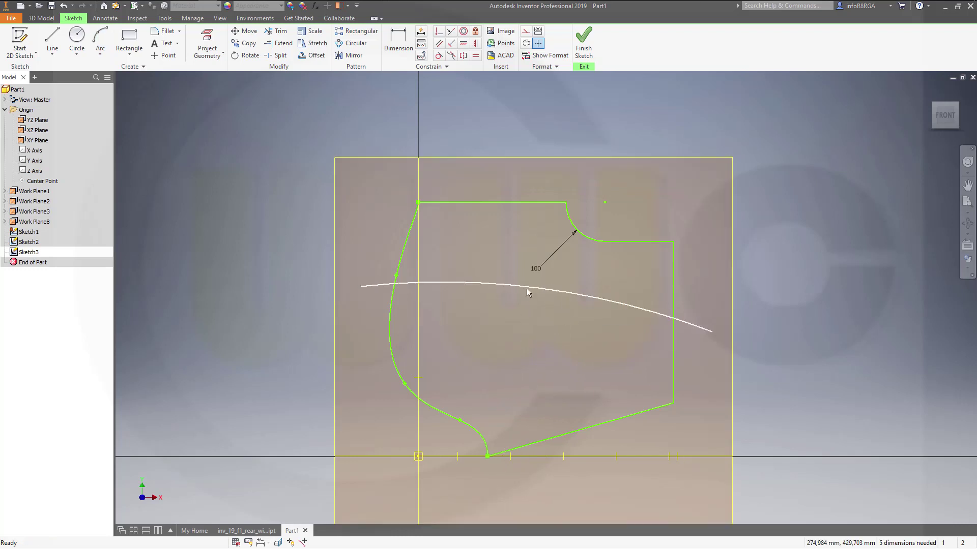
Reshape the arc by raising its left side and shifting its right endpoint slightly up and inward, and finish the sketch
left_click_drag(527, 288, 536, 254)
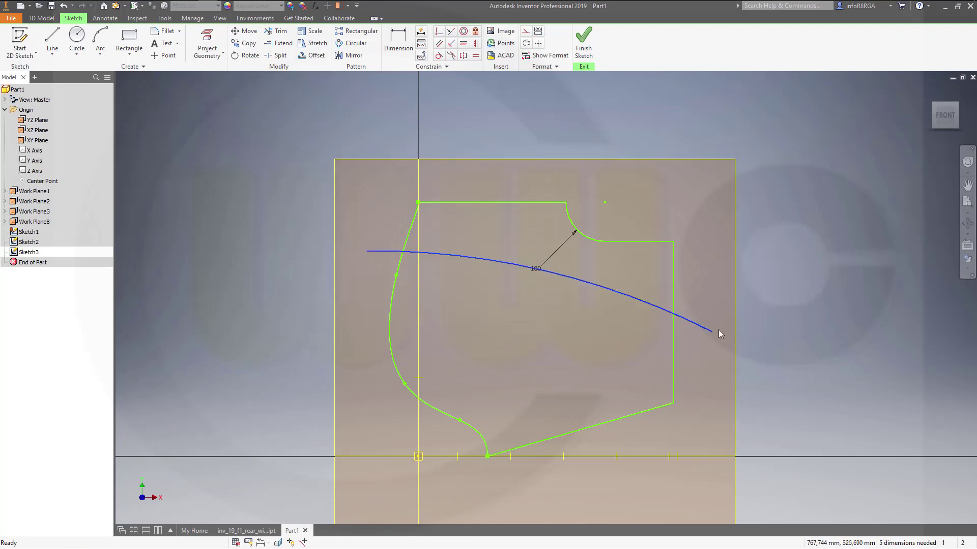
left_click_drag(712, 332, 703, 310)
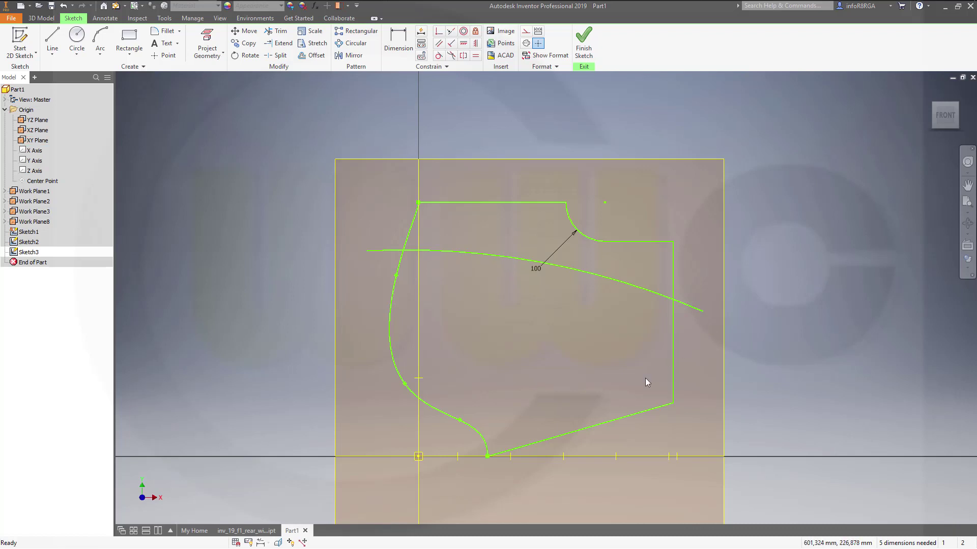
left_click(583, 41)
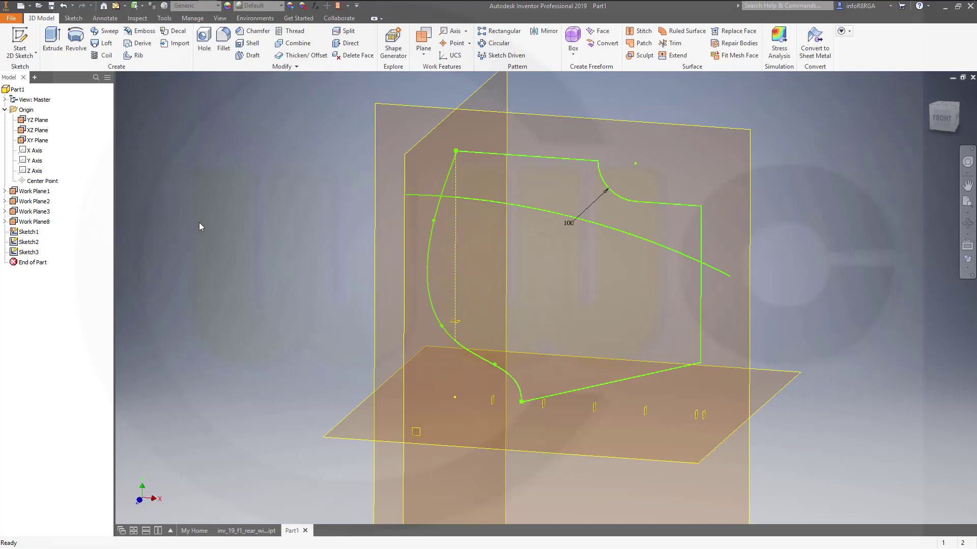
Start a sketch on the YZ plane and draw a vertical line about 819 mm long between the offset work plane and the end plate
left_click(20, 44)
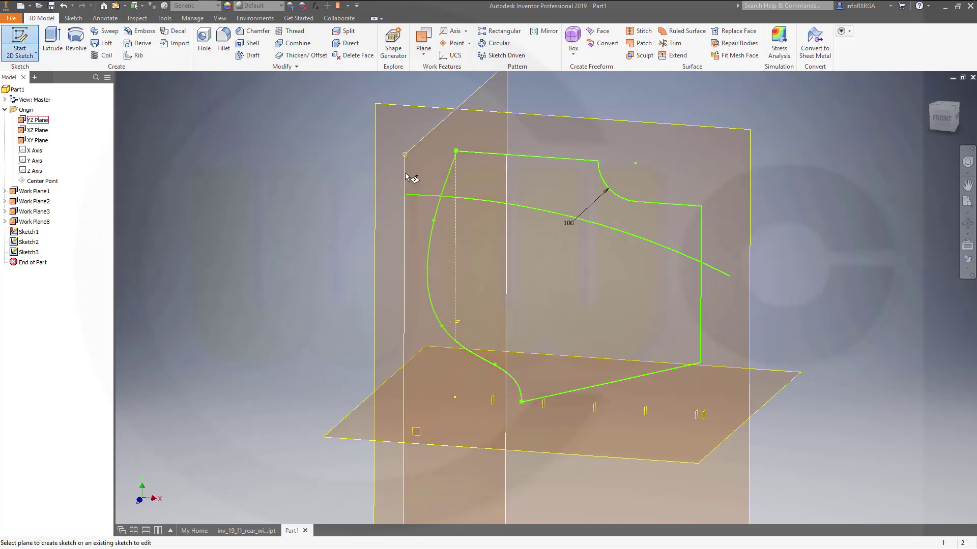
left_click(405, 175)
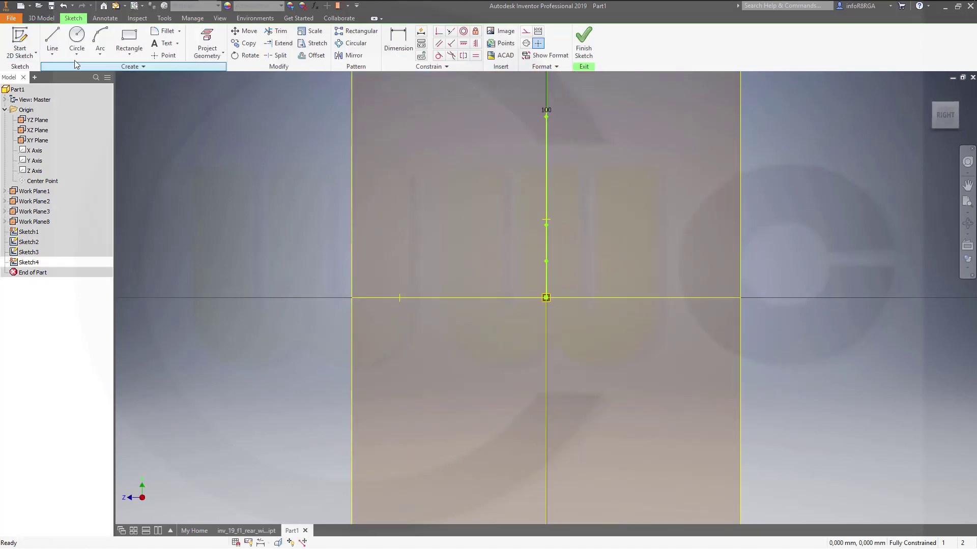
left_click(53, 40)
left_click(427, 117)
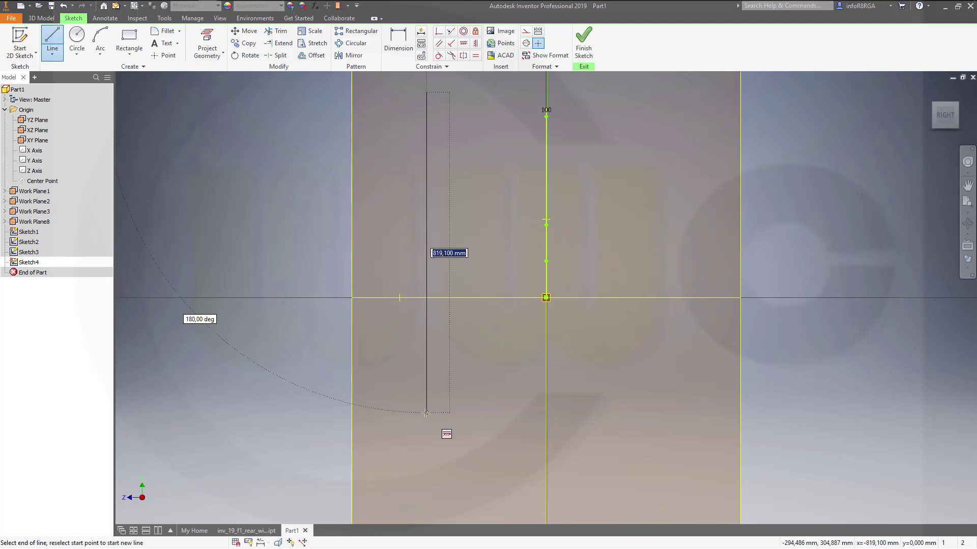
left_click(426, 413)
key("Escape")
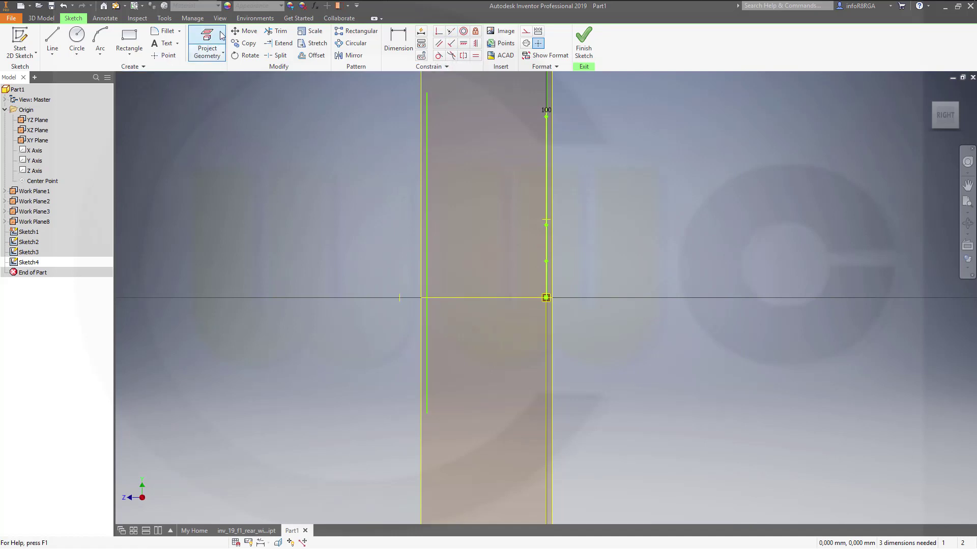
Project the work plane offset from the XY plane into the sketch and convert the projected line to construction geometry
left_click(207, 44)
left_click(400, 301)
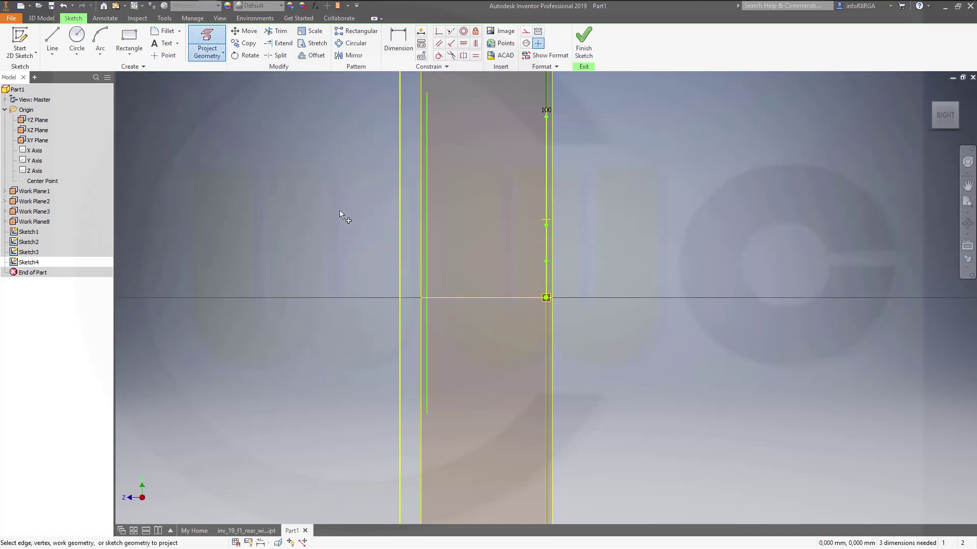
key("Escape")
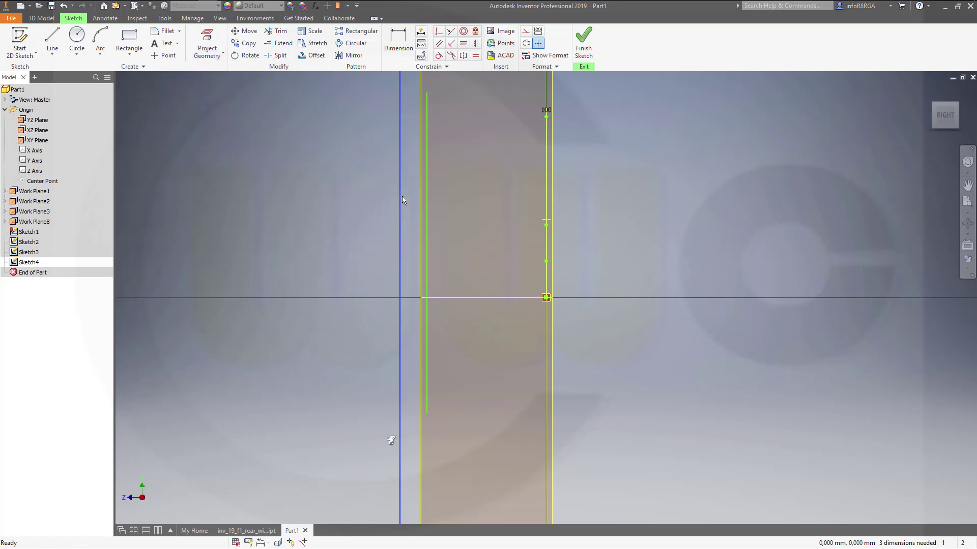
left_click(402, 197)
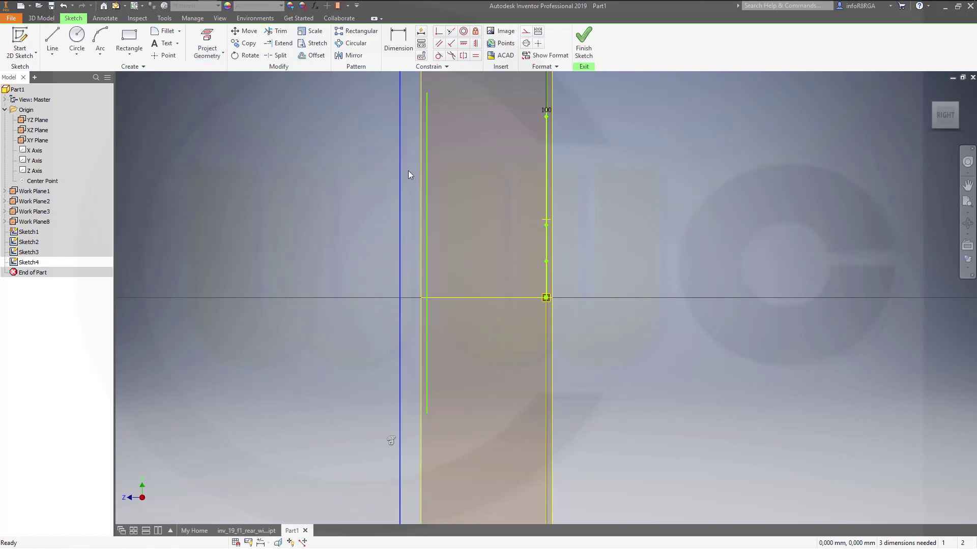
left_click(527, 33)
left_click(327, 127)
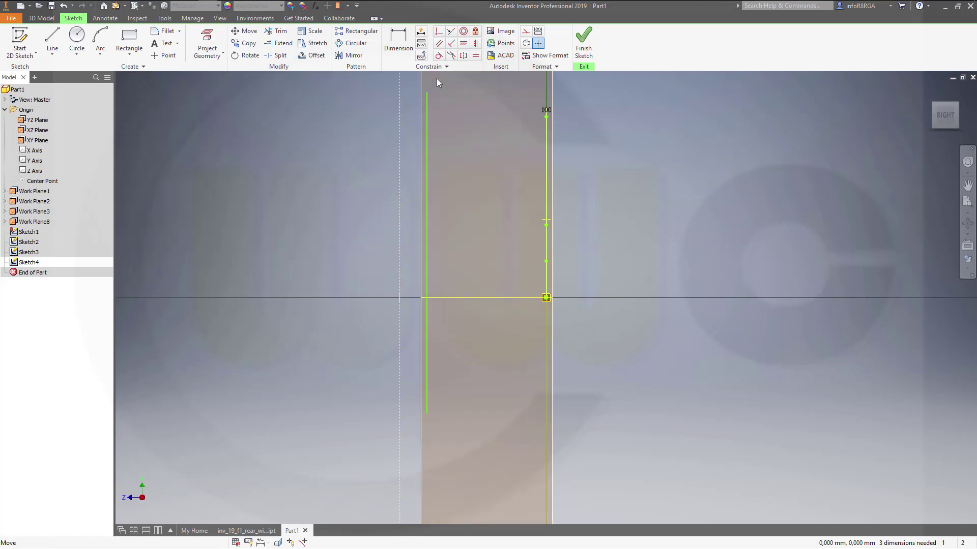
Make the vertical line collinear with the projected line, shorten it to end just above the horizontal axis, and finish the sketch
left_click(450, 34)
left_click(427, 153)
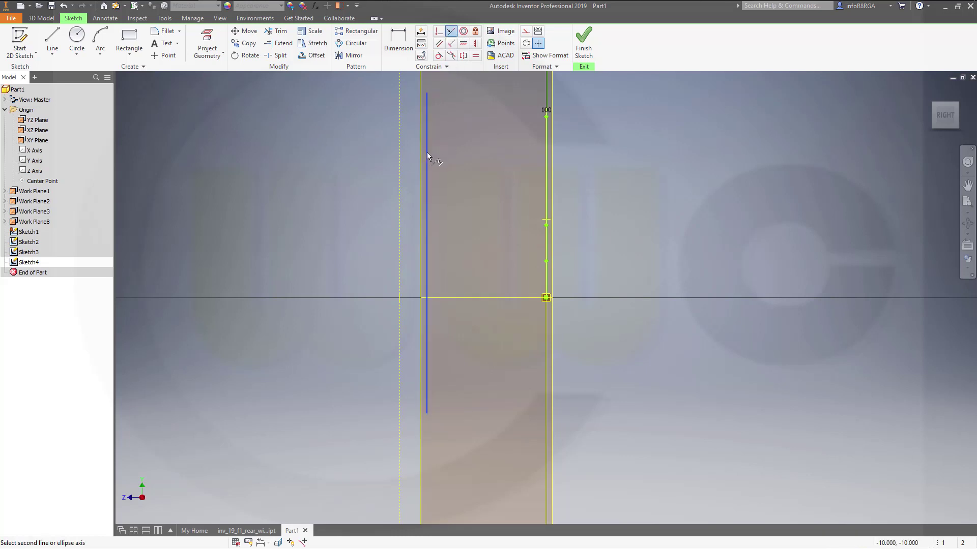
left_click(400, 175)
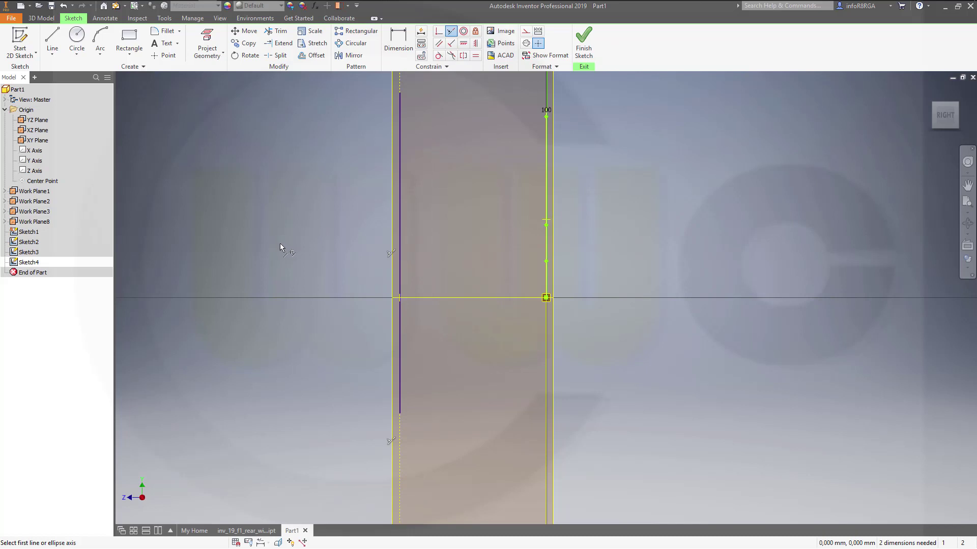
key("Escape")
left_click_drag(400, 416, 400, 289)
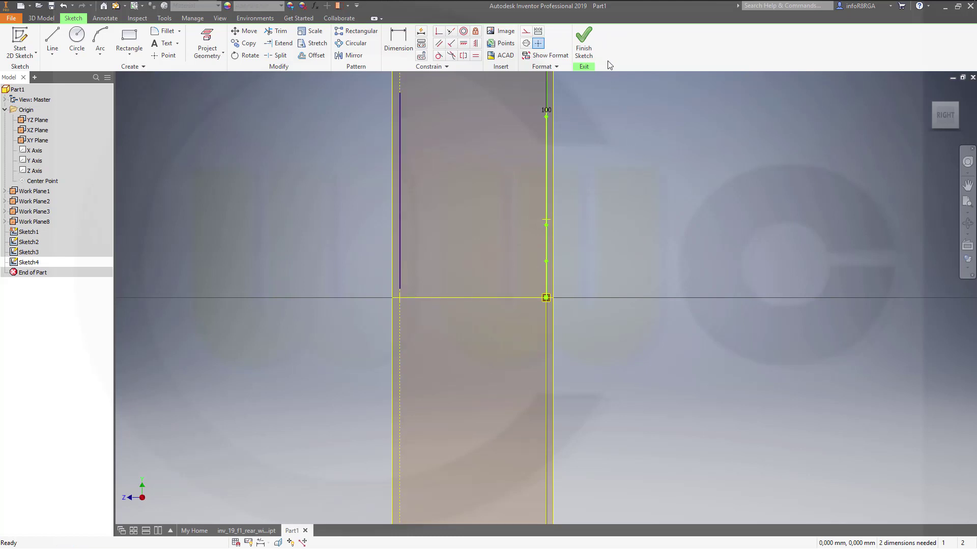
left_click(584, 43)
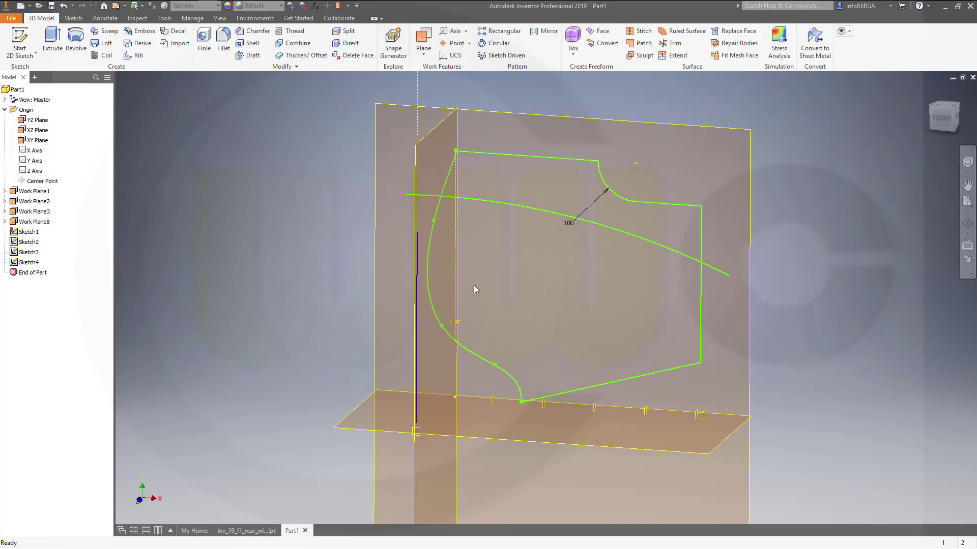
Start a sketch on the YZ plane and draw a slanted line crossing the horizontal axis and the dotted vertical guide
left_click(19, 41)
left_click(427, 136)
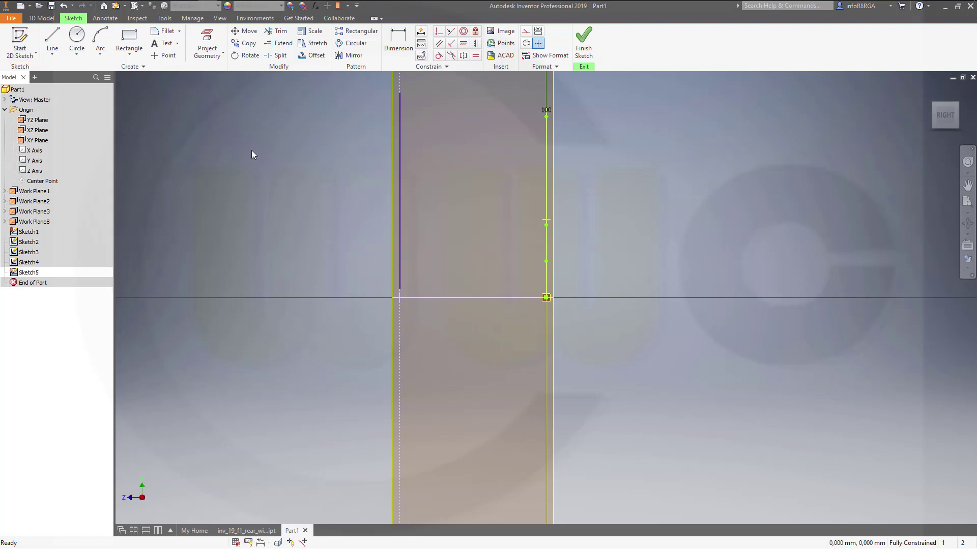
left_click(53, 41)
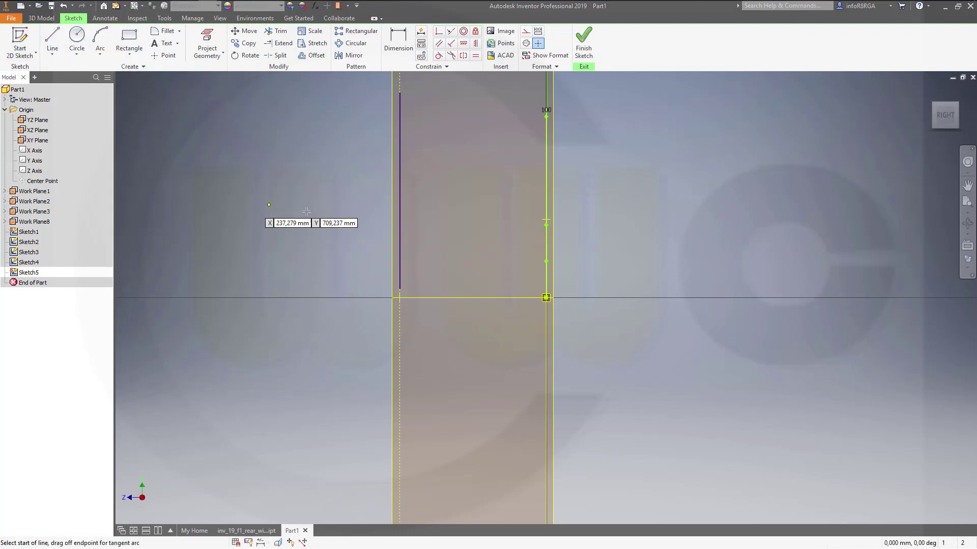
left_click(432, 227)
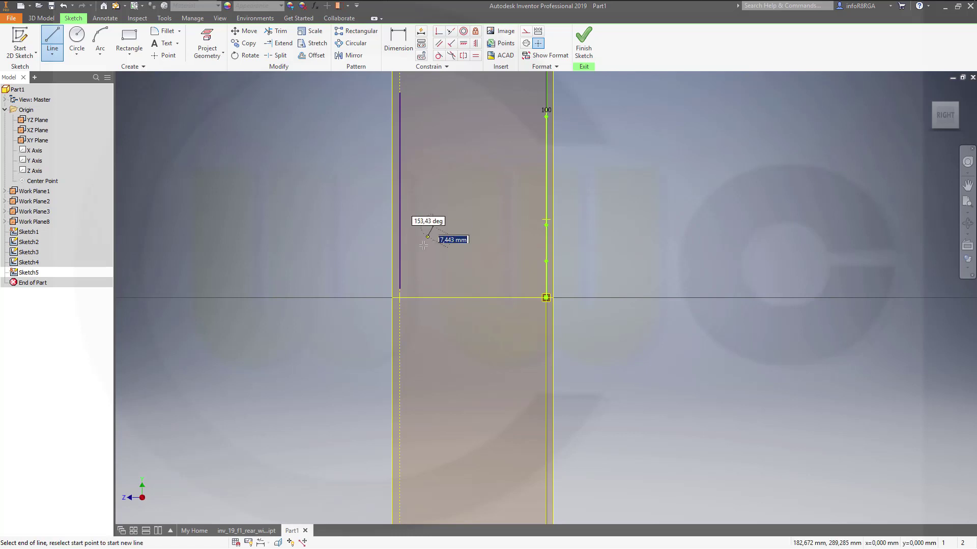
left_click(381, 400)
key("Escape")
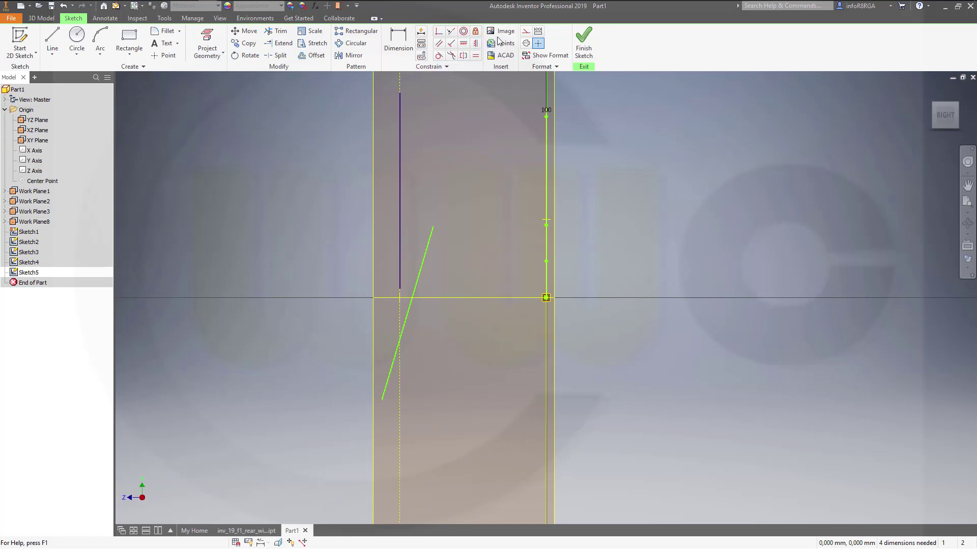
Project the horizontal reference lying just above the slanted line into the sketch as construction geometry
left_click(527, 32)
left_click(207, 43)
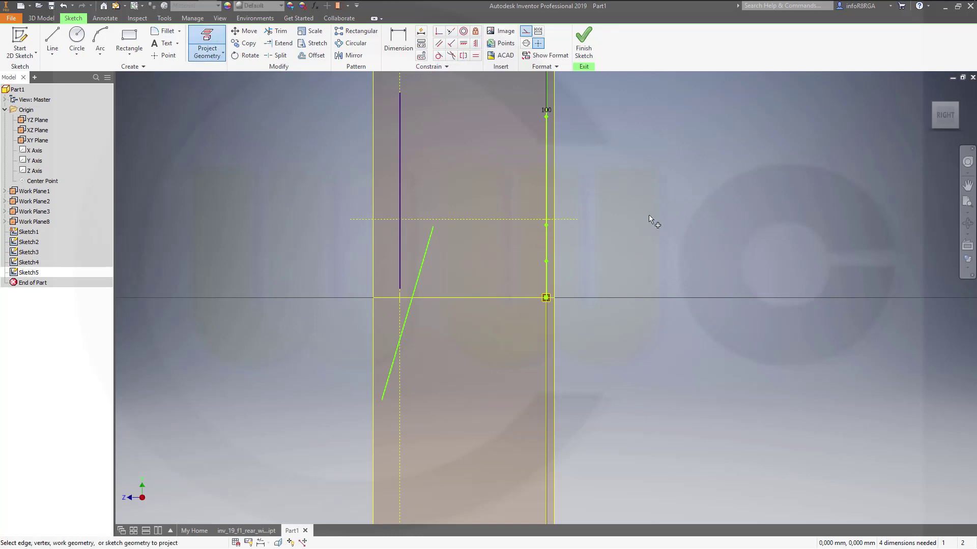
key("Escape")
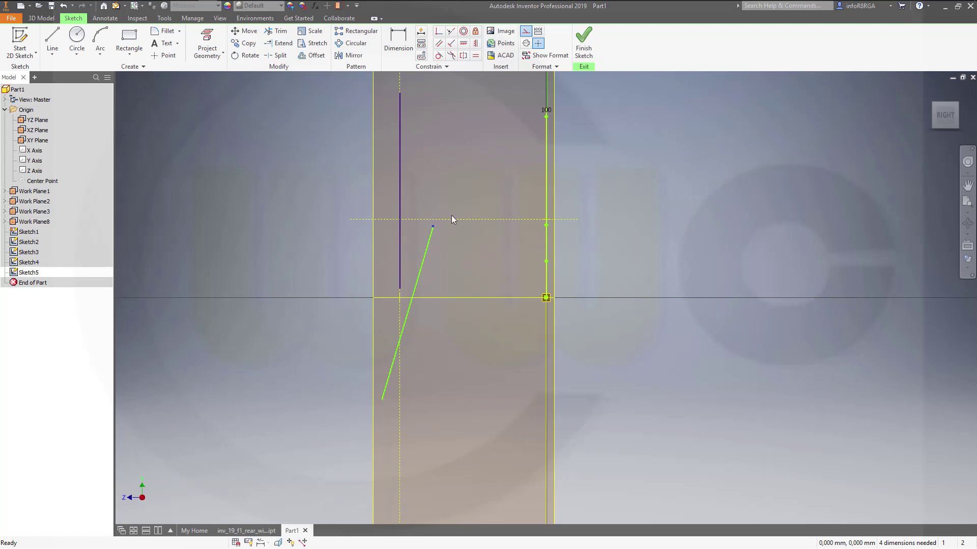
Make the slanted line's upper endpoint coincident with the projected horizontal line and finish the sketch
left_click(439, 31)
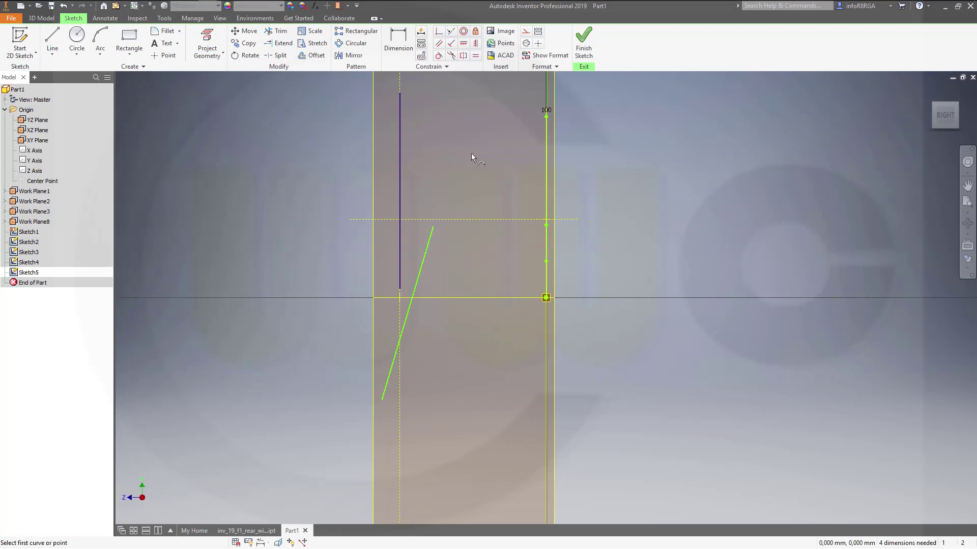
left_click(454, 219)
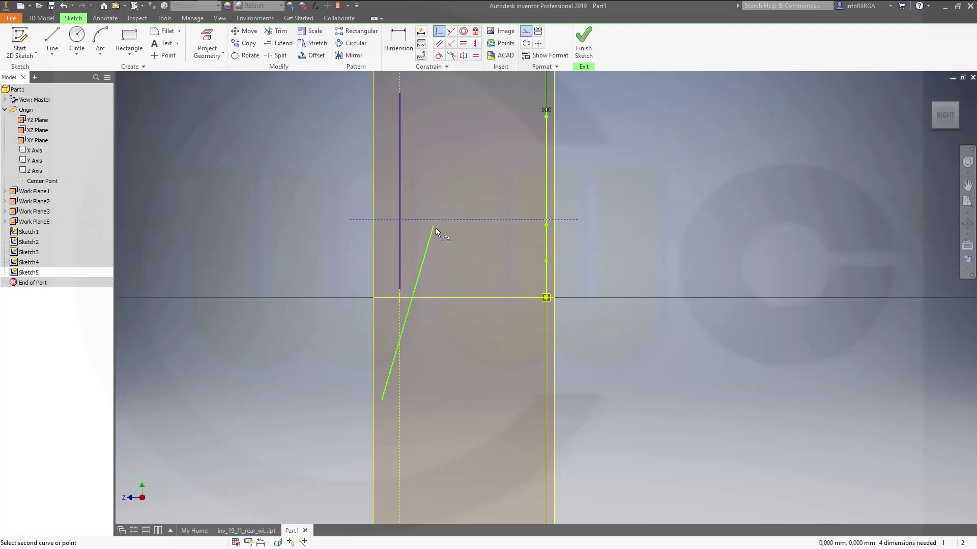
left_click(435, 225)
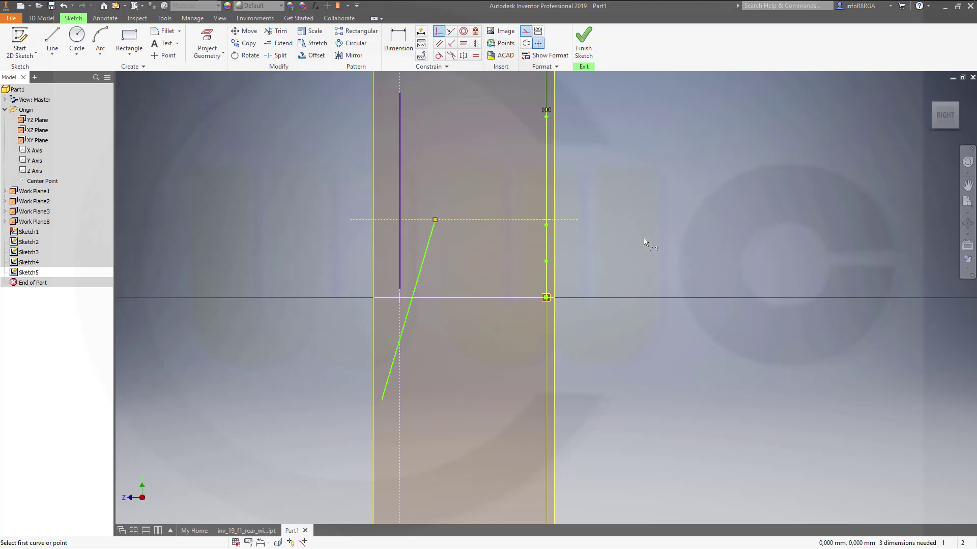
left_click(584, 38)
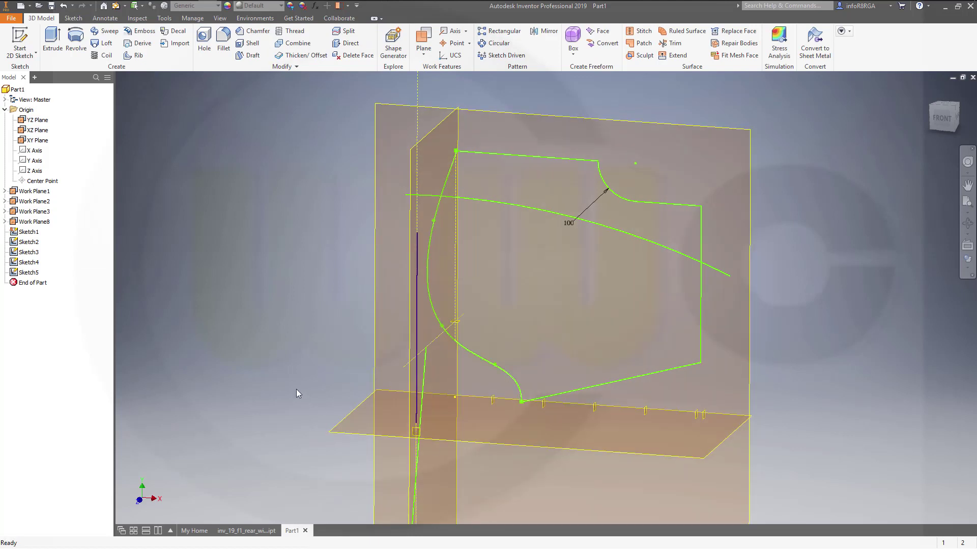
Start a sketch on the horizontal plane and draw a rectangle 135 mm wide and 20 mm high in front of the end plate
left_click(19, 41)
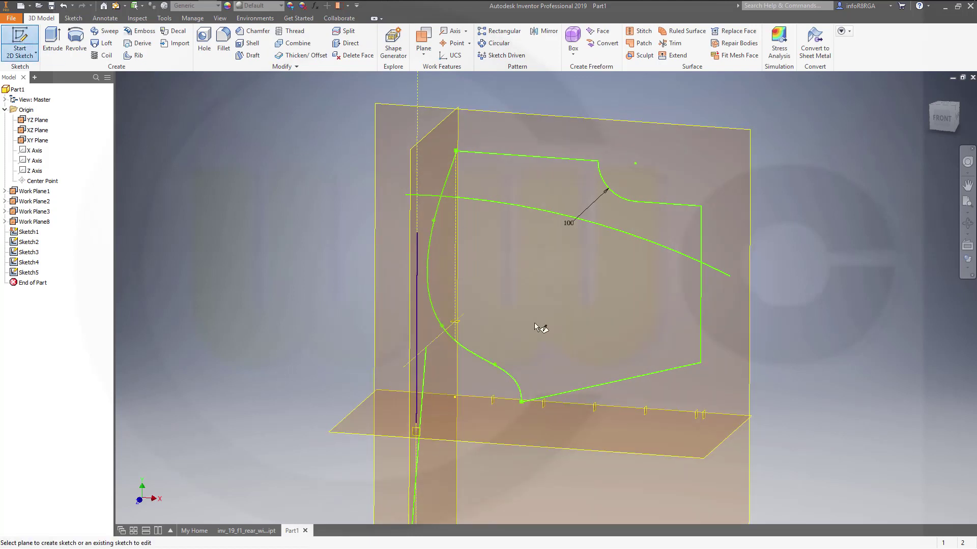
left_click(521, 450)
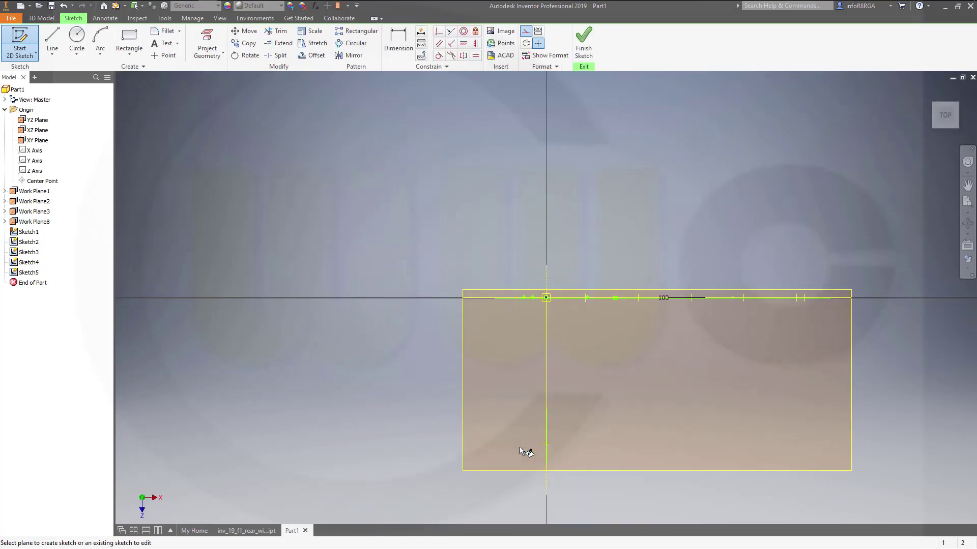
left_click(129, 40)
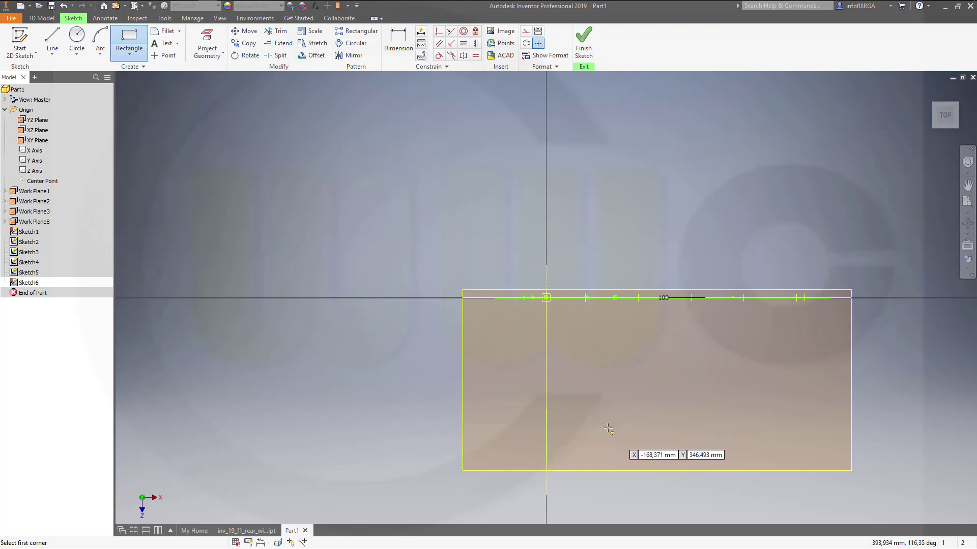
left_click(588, 421)
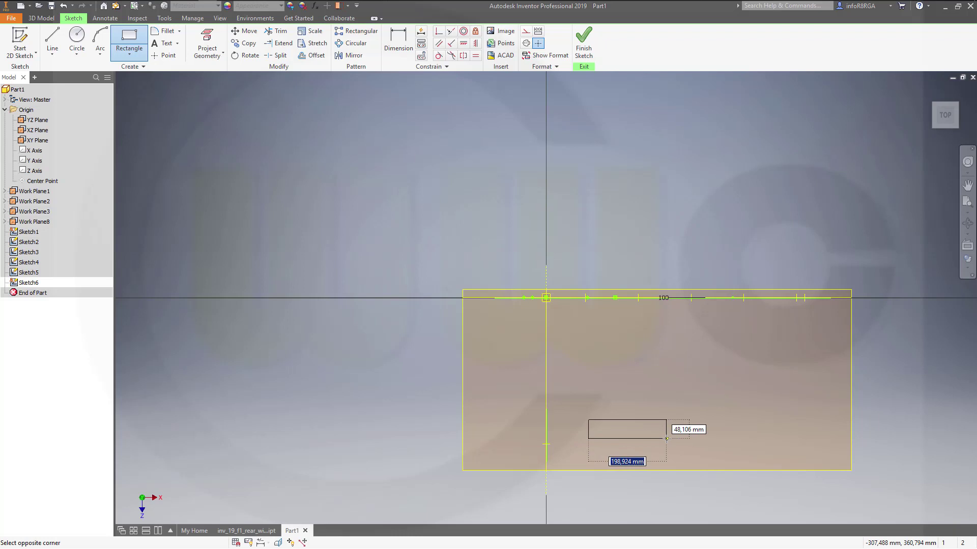
type("135")
key("Tab")
type("20")
key("Return")
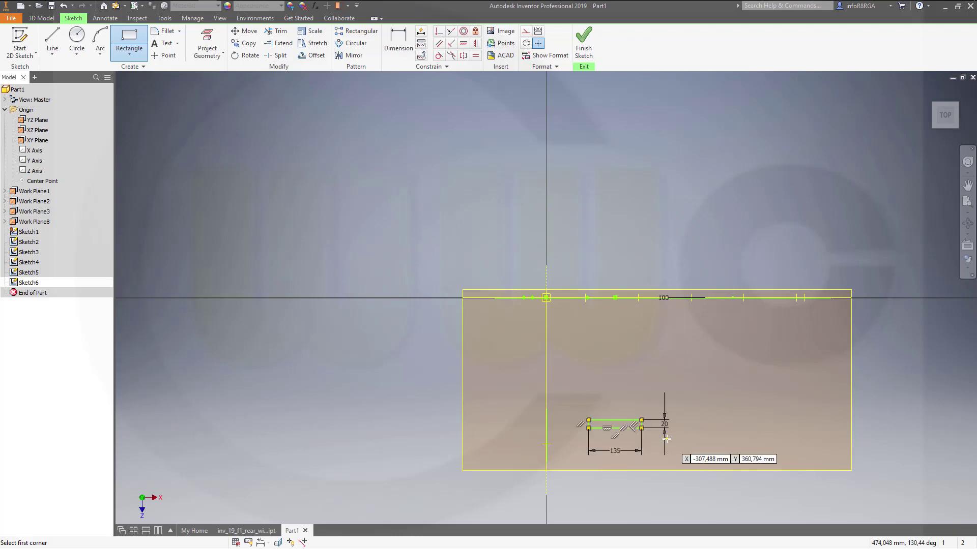
key("Escape")
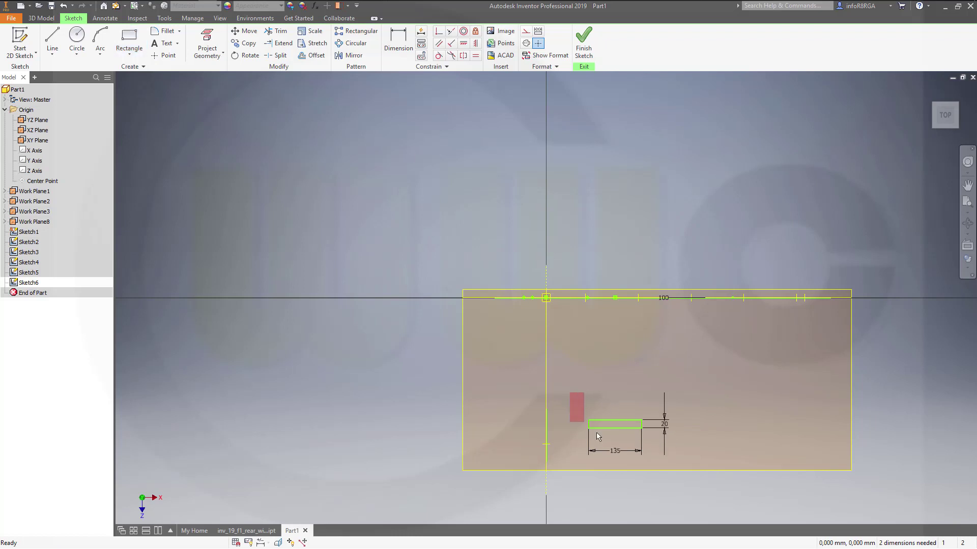
Convert all four sides of the rectangle to construction geometry
left_click_drag(599, 437, 668, 449)
left_click(526, 31)
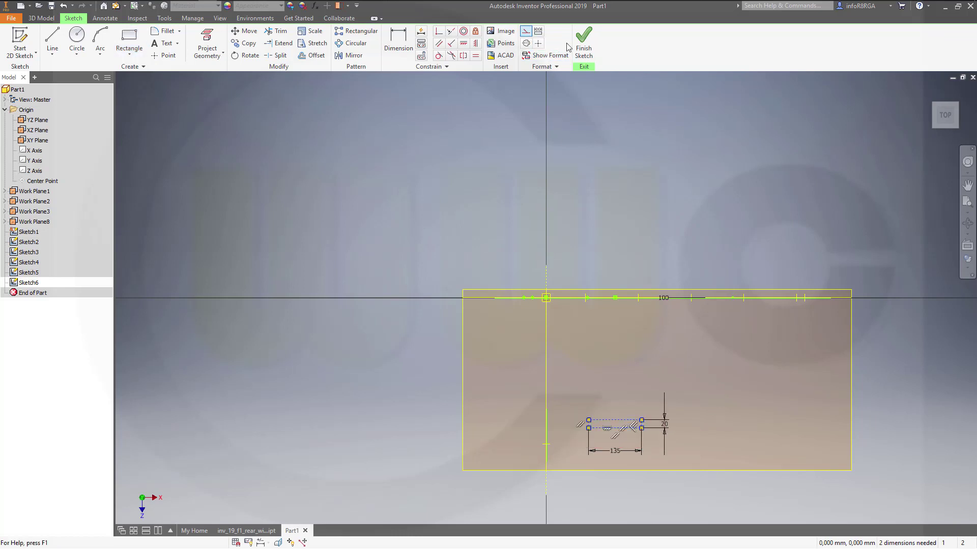
left_click(681, 138)
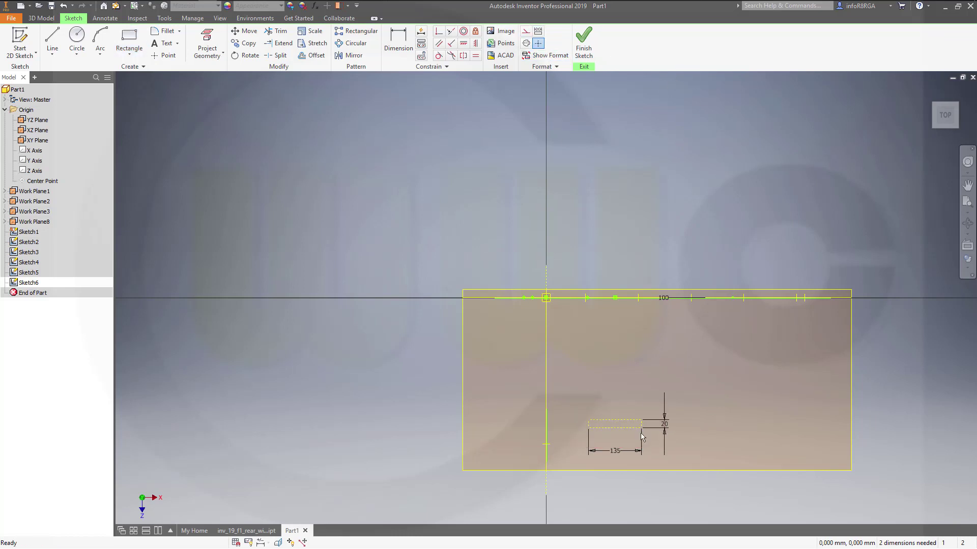
Draw a line from the rectangle's lower-left corner along its lower edge, continue with two tangent arcs to the upper-right corner, and nudge the arcs' junction
scroll(642, 436, "down", 2)
scroll(621, 453, "up", 8)
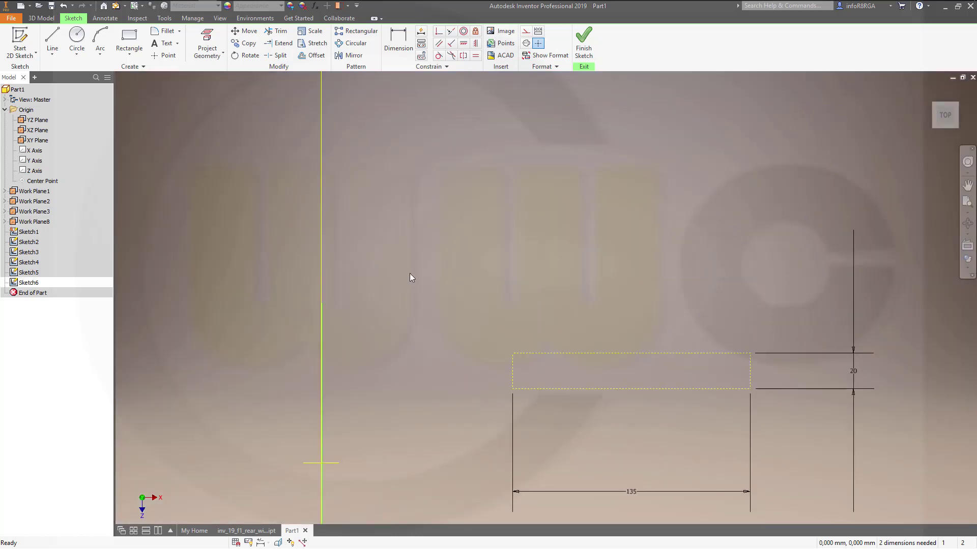
left_click(52, 41)
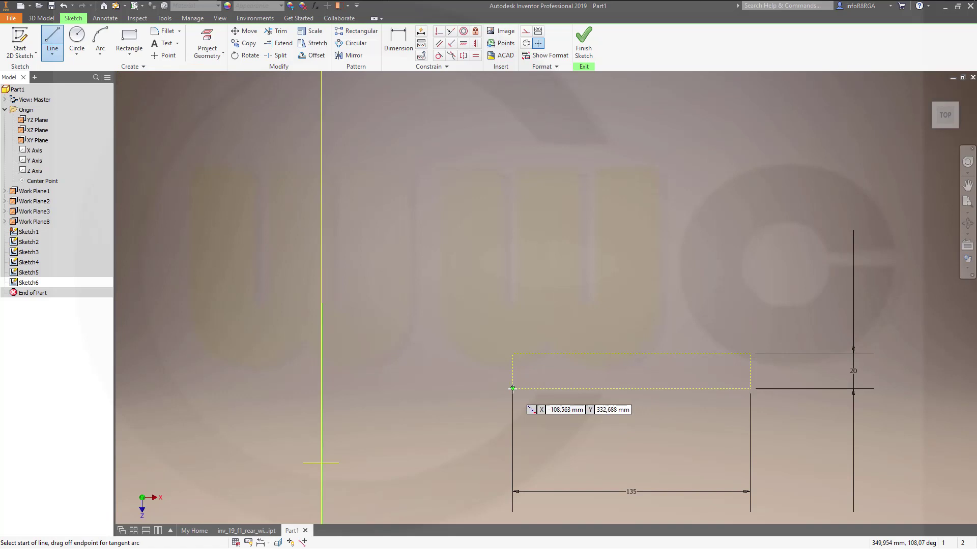
left_click(512, 389)
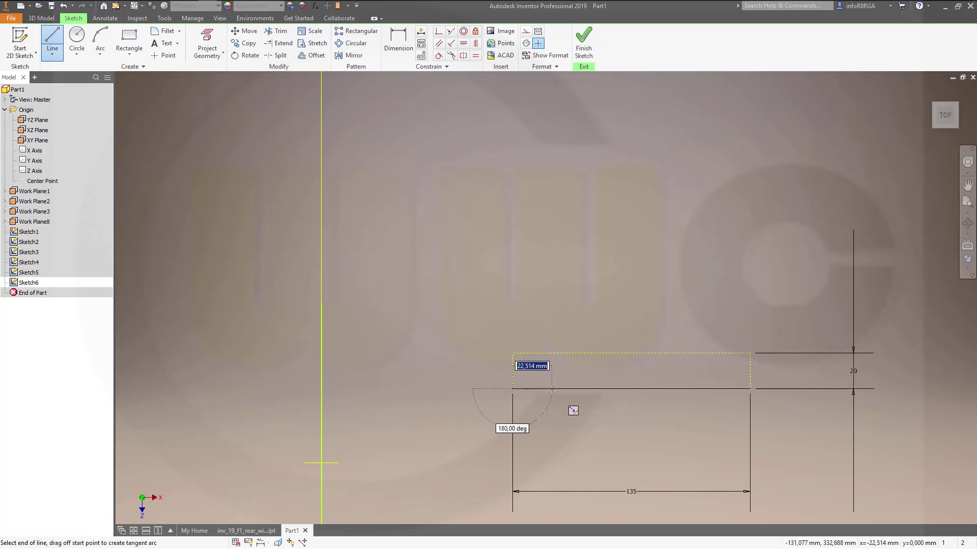
left_click(592, 389)
mouse_move(593, 390)
left_mouse_down()
mouse_move(633, 369)
mouse_move(677, 371)
mouse_move(749, 353)
left_mouse_up()
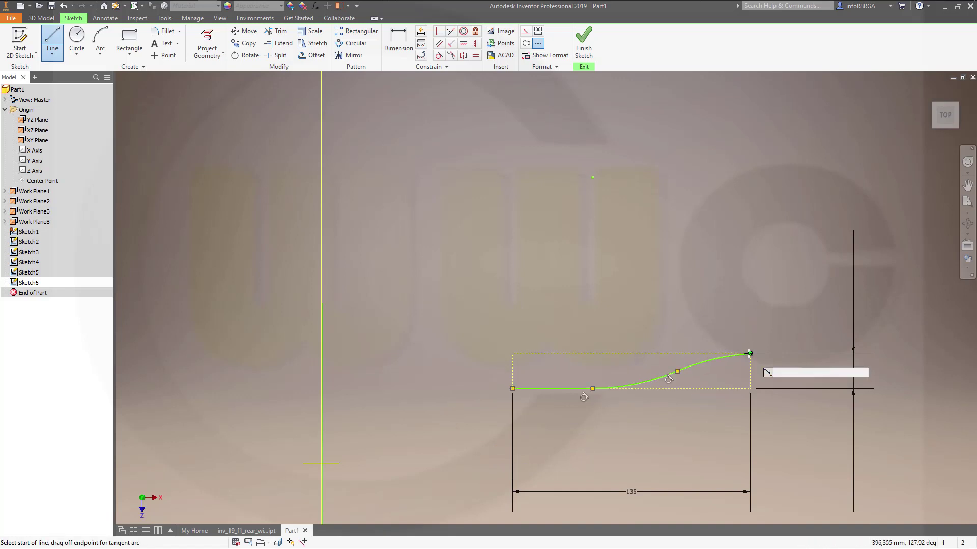
type("20")
key("Return")
key("Escape")
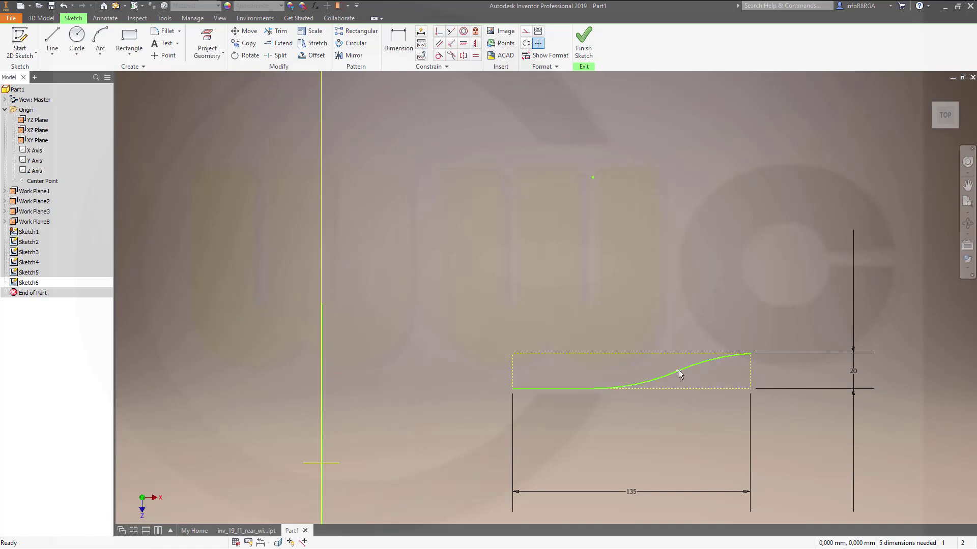
mouse_move(678, 370)
left_mouse_down()
mouse_move(665, 375)
mouse_move(685, 373)
left_mouse_up()
Try to make the lower arc tangent to the rectangle's lower edge
left_click(438, 55)
left_click(645, 385)
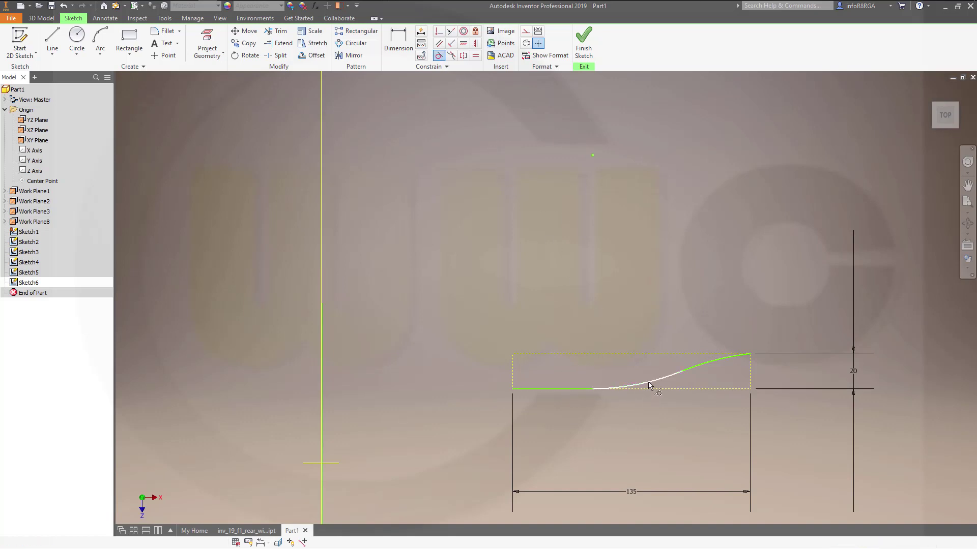
left_click(575, 389)
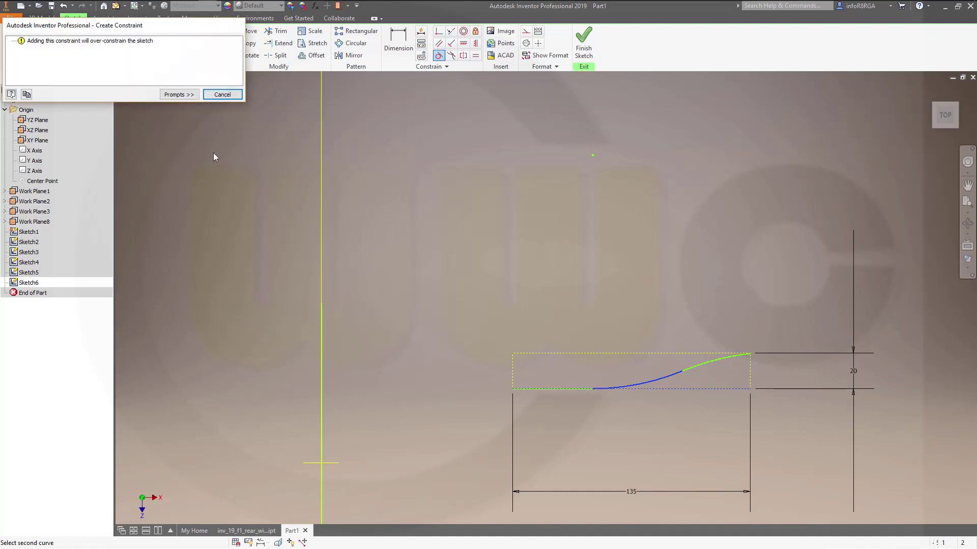
left_click(220, 95)
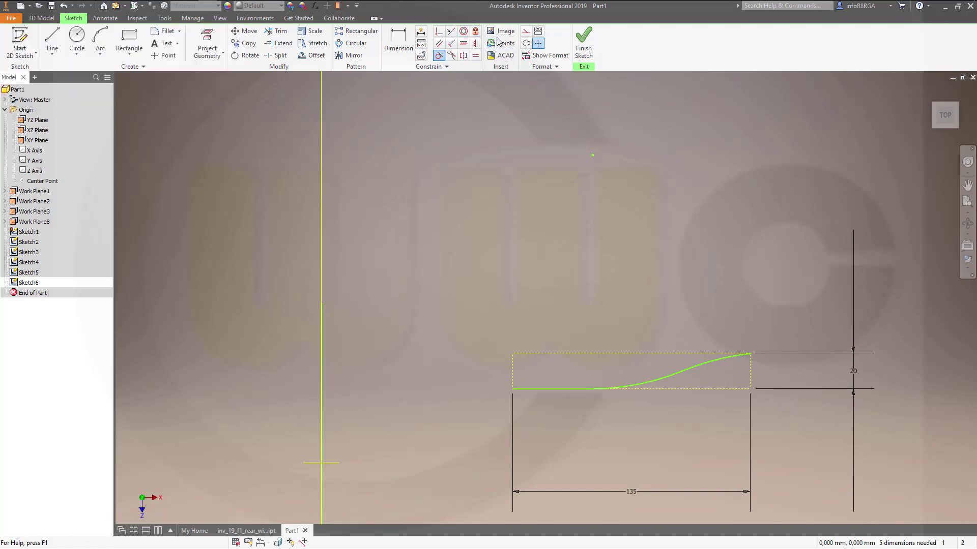
Make the upper arc tangent to the rectangle's upper edge
left_click(718, 361)
left_click(703, 354)
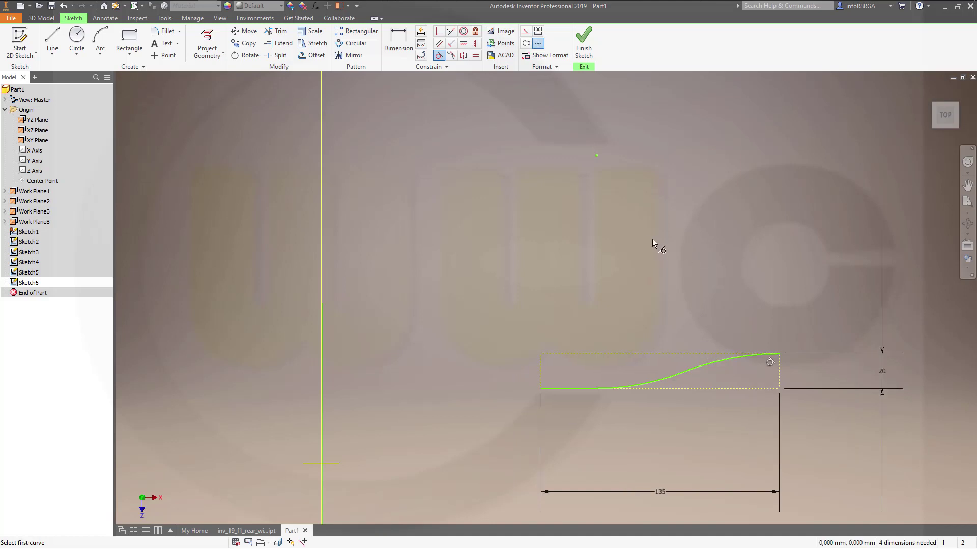
Dimension the distance from the rectangle's left edge to the end of the straight profile segment as 30 mm
left_click(570, 389)
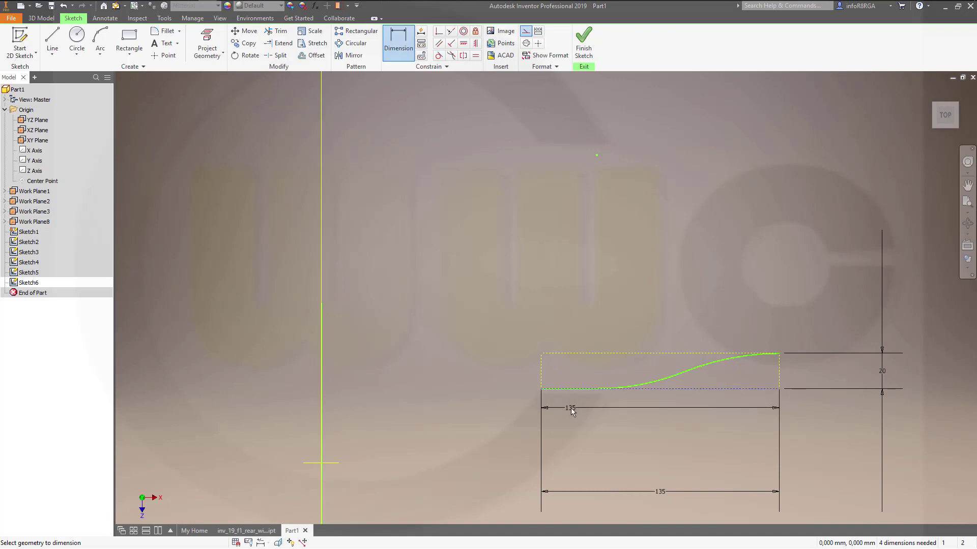
key("Escape")
left_click(398, 41)
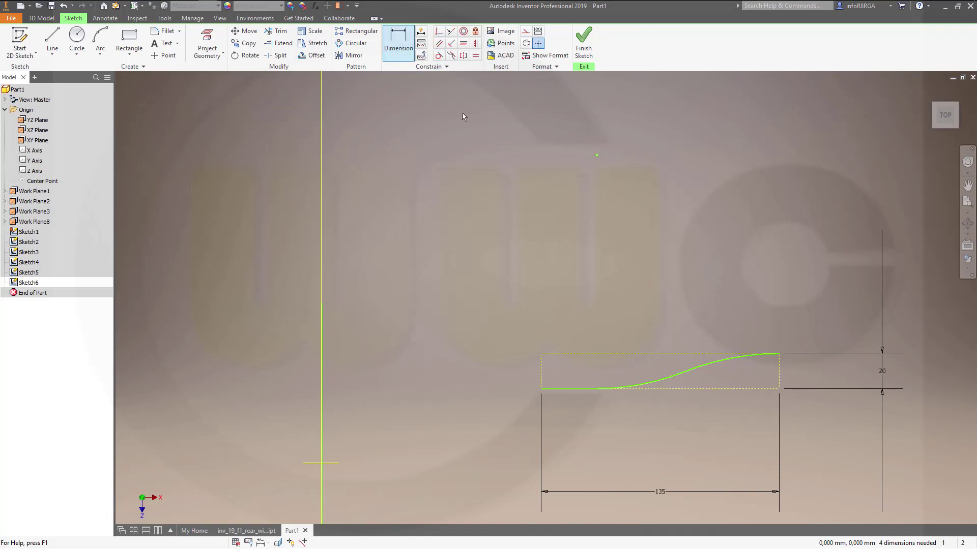
left_click(597, 389)
left_click(541, 382)
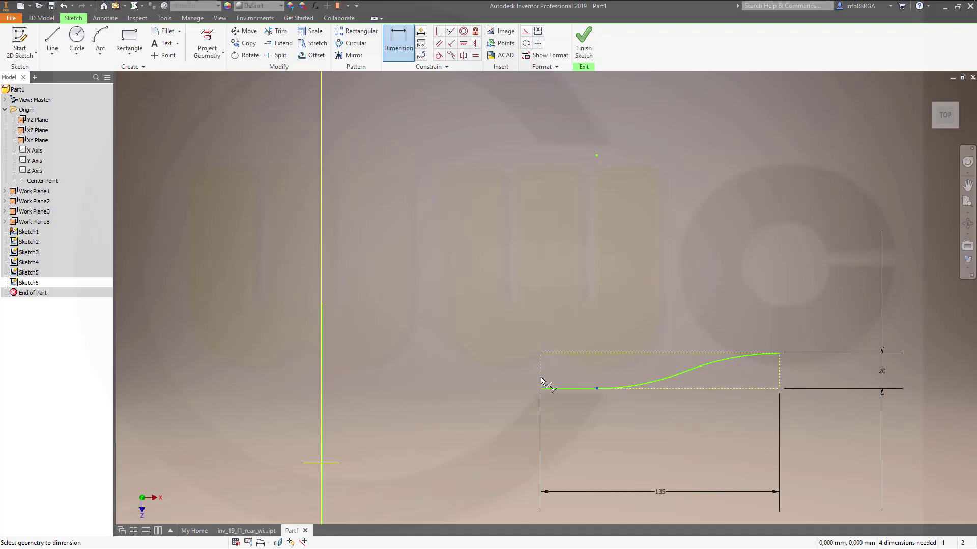
left_click(567, 330)
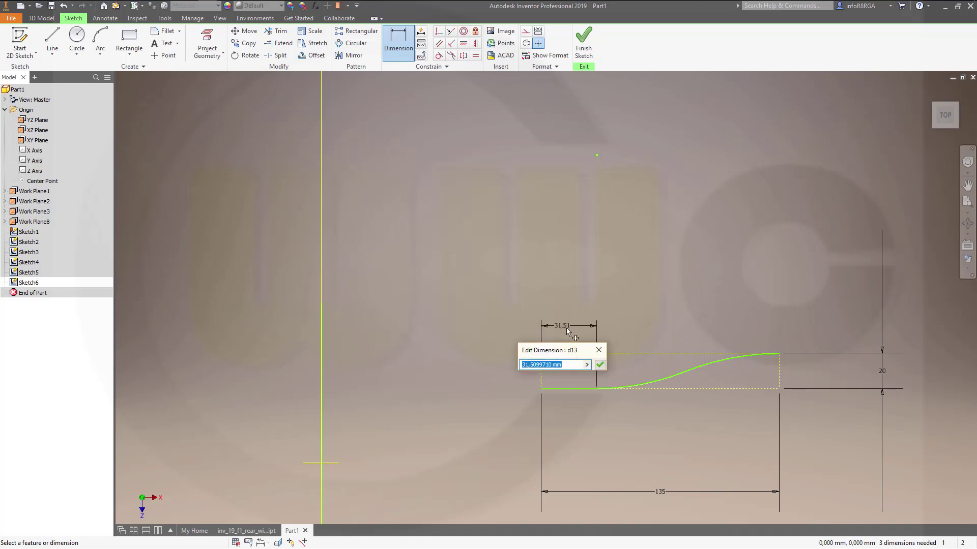
type("30")
key("Return")
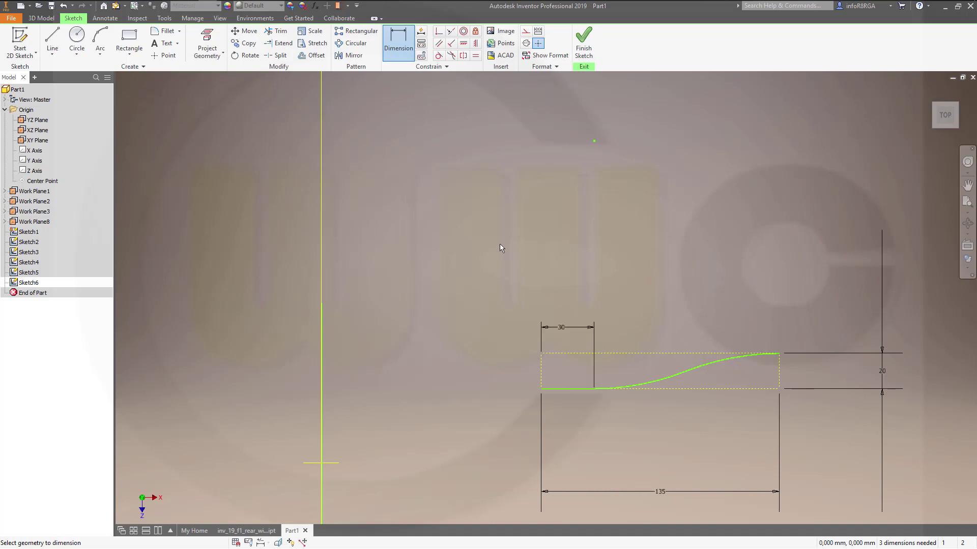
key("Escape")
Project the horizontal edge-on work plane just below the wing profile into the sketch as a construction line
scroll(422, 305, "down", 2)
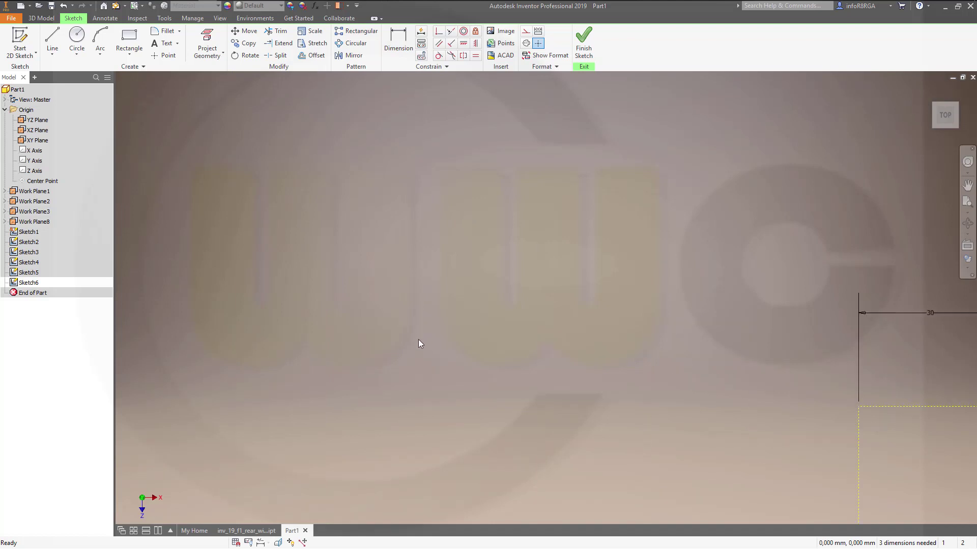
scroll(418, 340, "up", 4)
scroll(402, 405, "up", 3)
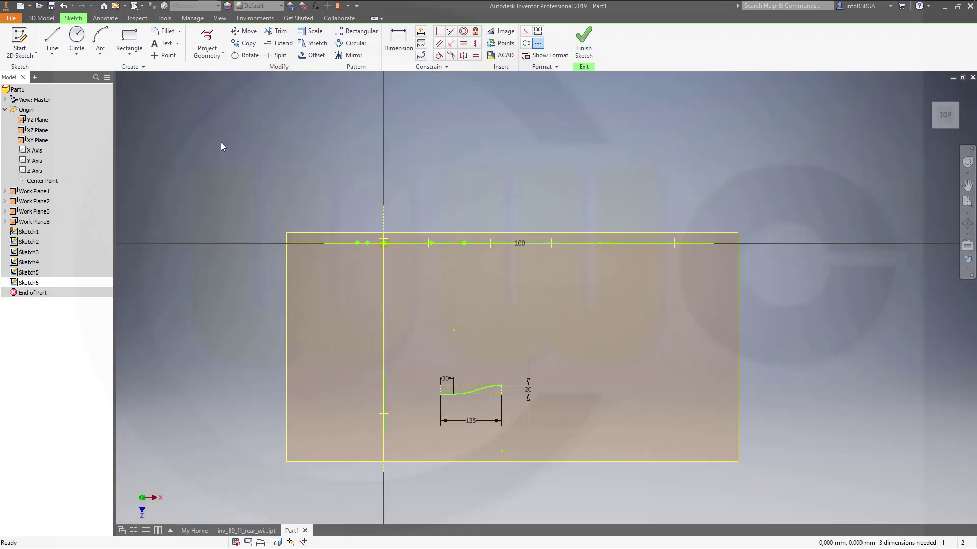
left_click(527, 33)
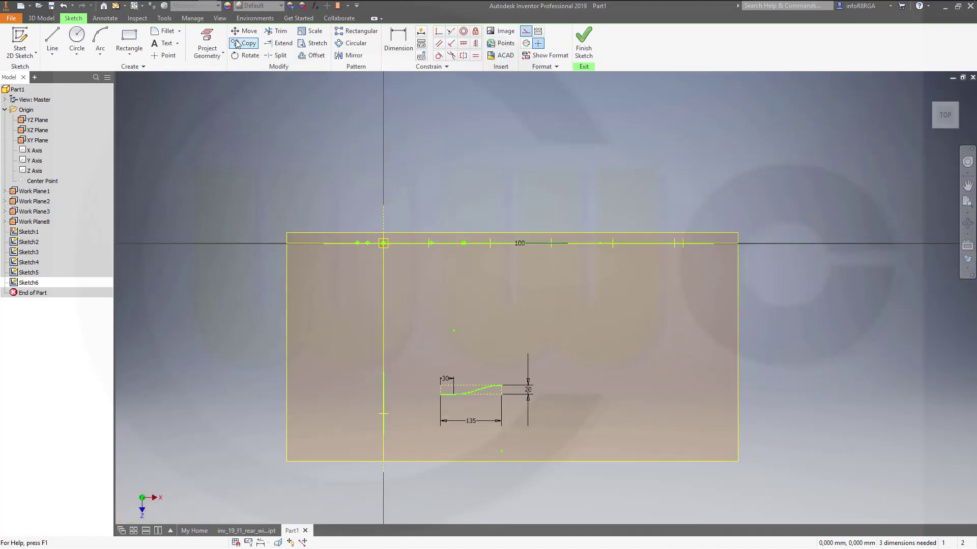
left_click(210, 47)
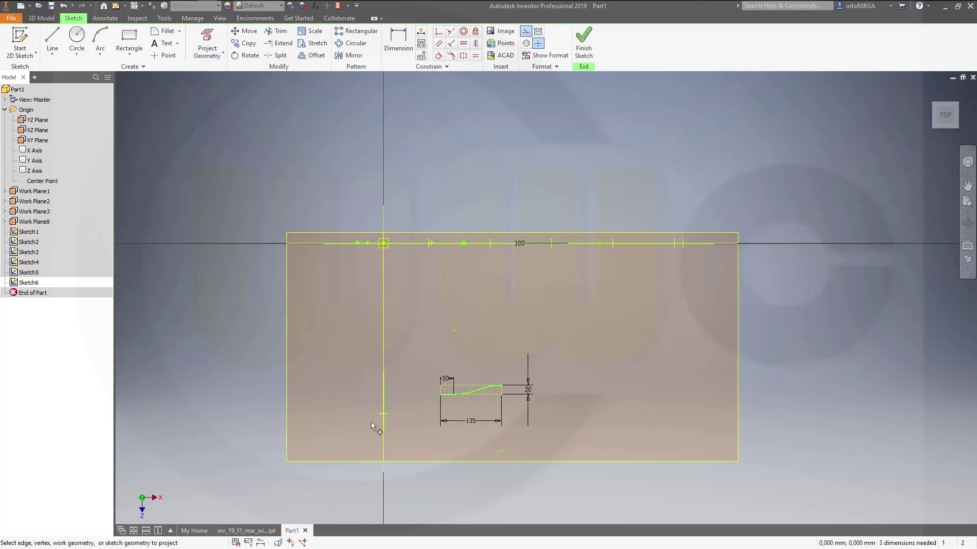
left_click(410, 420)
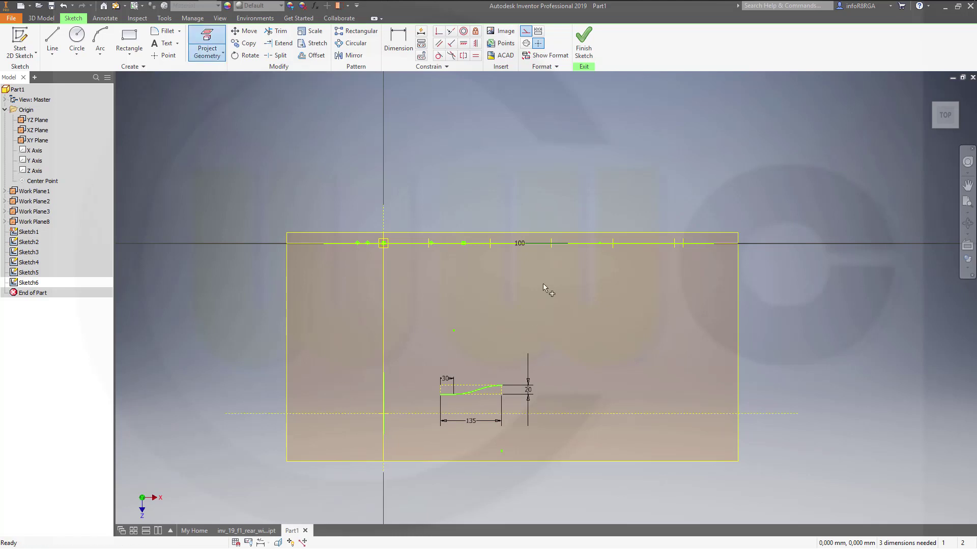
key("Escape")
Make the profile rectangle's lower edge collinear with the projected horizontal construction line
scroll(501, 402, "down", 2)
left_click(451, 31)
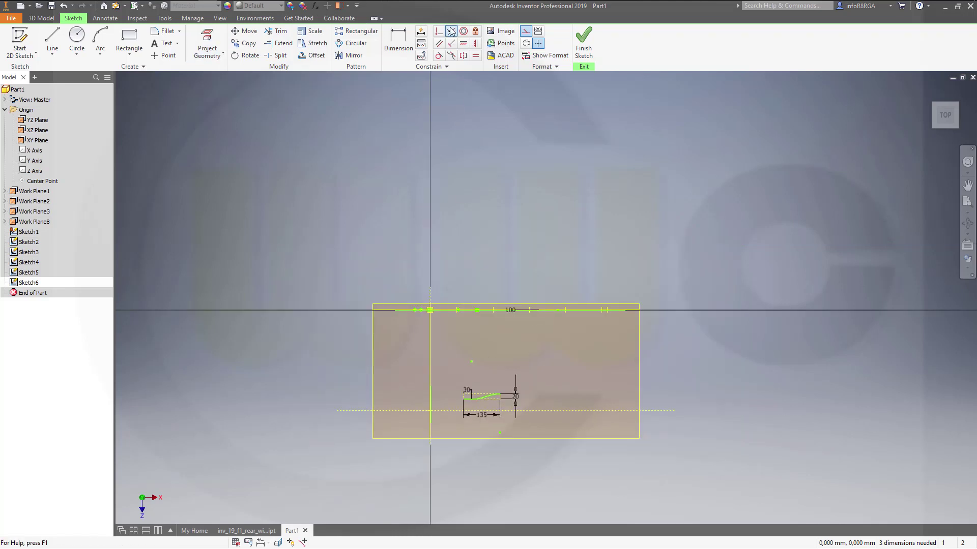
scroll(488, 395, "up", 5)
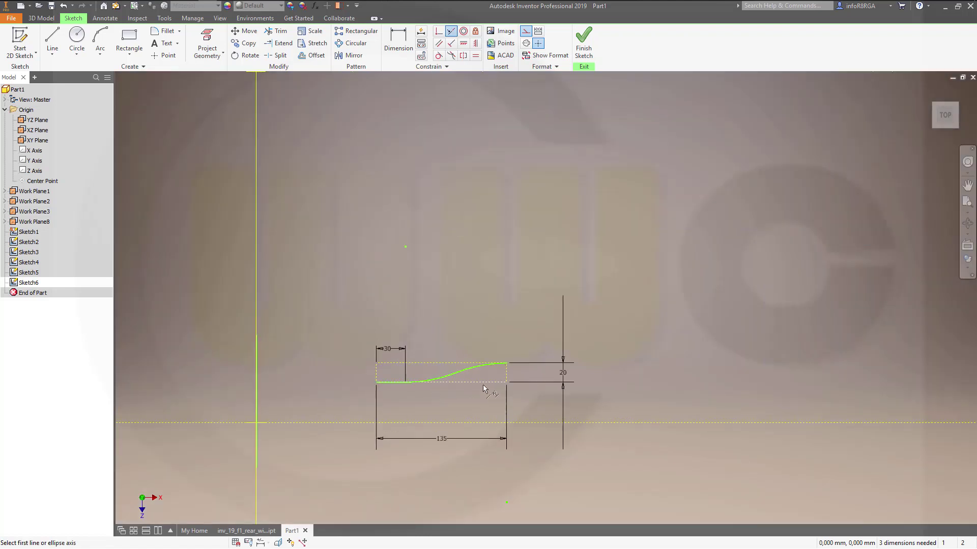
left_click(483, 385)
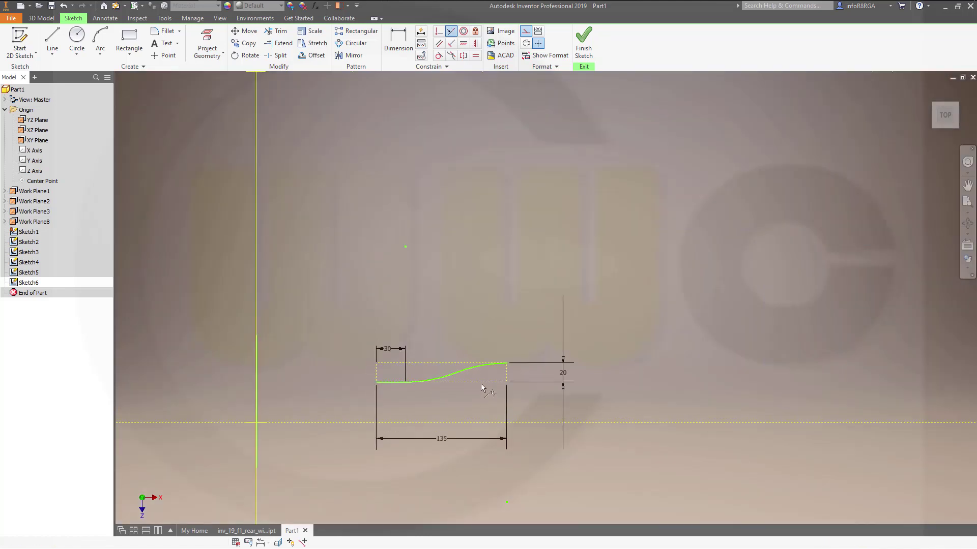
left_click(473, 424)
scroll(497, 344, "down", 5)
scroll(468, 321, "up", 5)
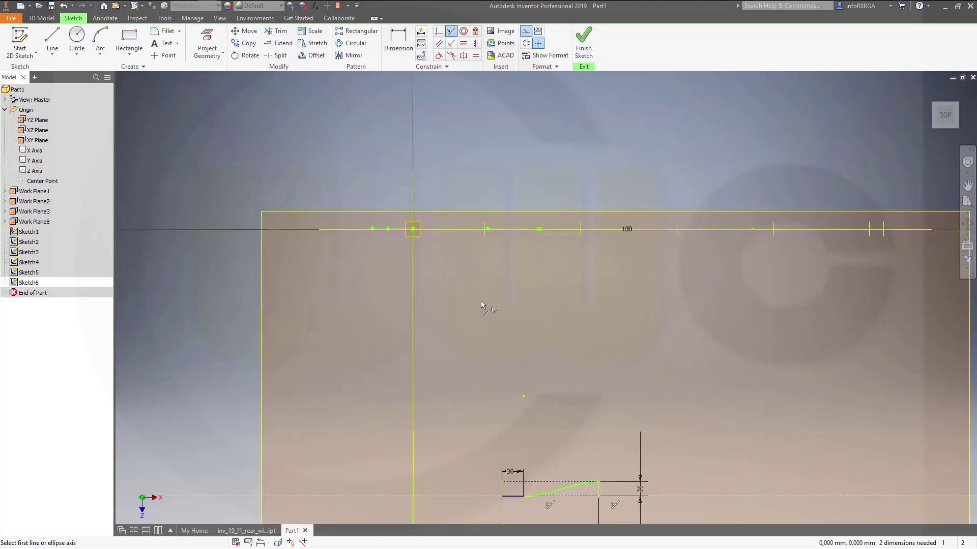
key("Escape")
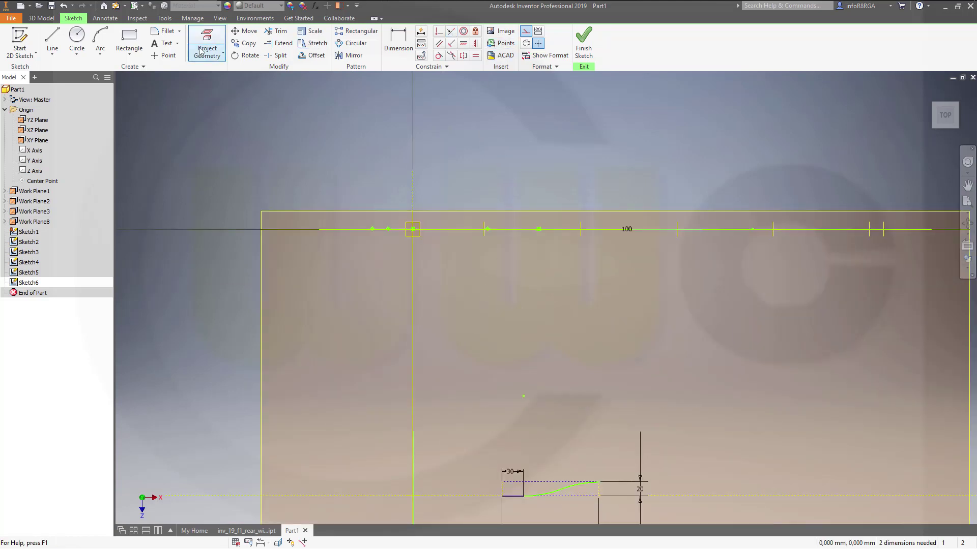
Project the vertical edge-on work plane just right of the origin into the sketch as a construction line
left_click(207, 40)
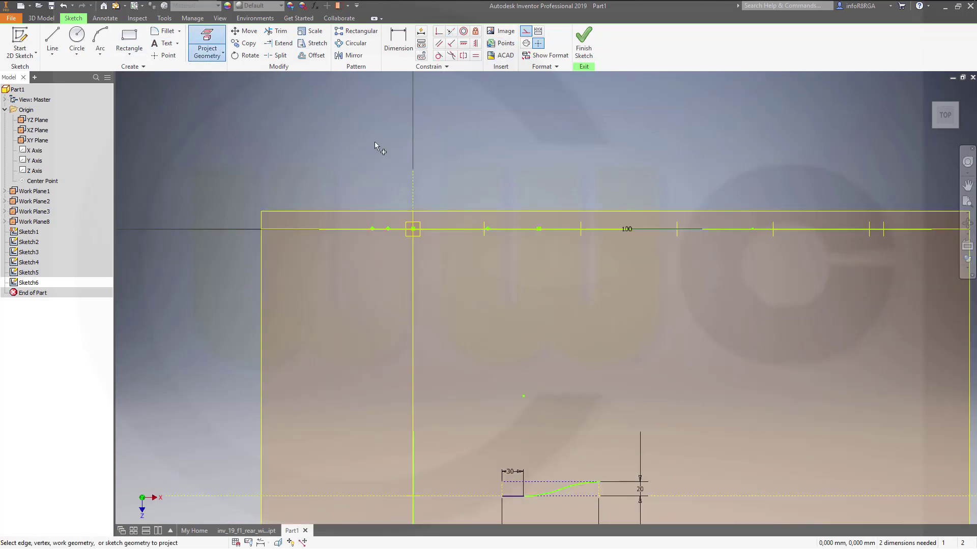
left_click(483, 237)
key("Escape")
Make the rectangle's left edge collinear with the projected vertical construction line and finish the sketch
left_click(450, 32)
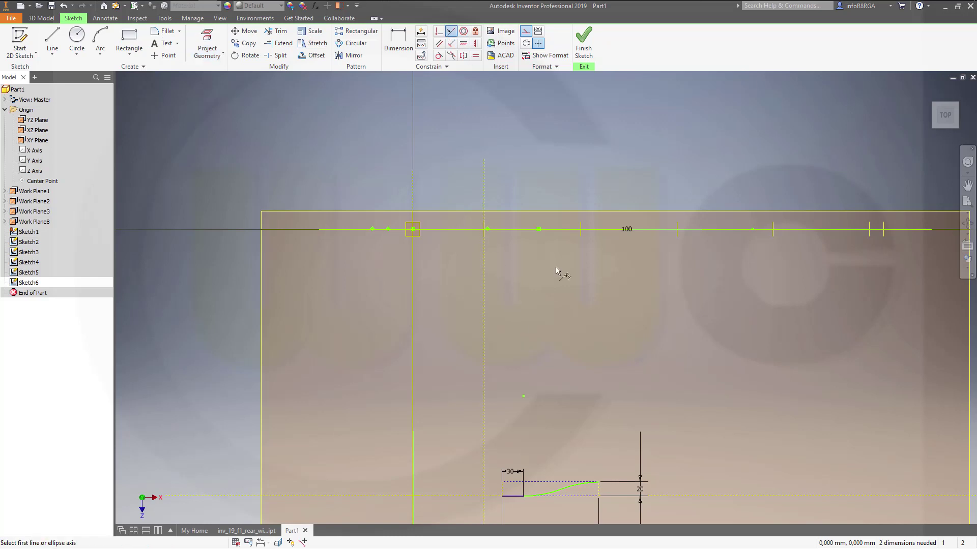
left_click(502, 491)
left_click(484, 486)
left_click(583, 45)
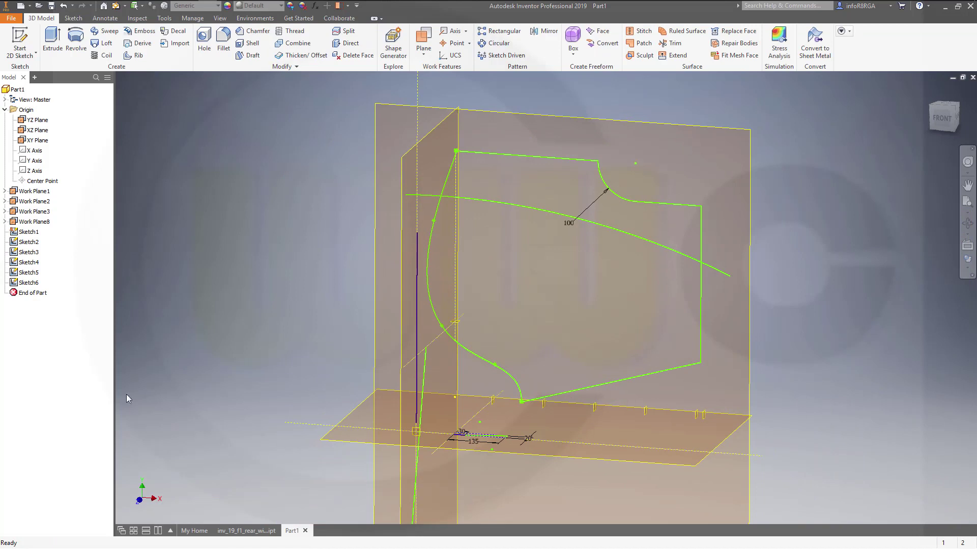
Copy Sketch6 and paste it onto the XZ Plane
left_click(29, 283)
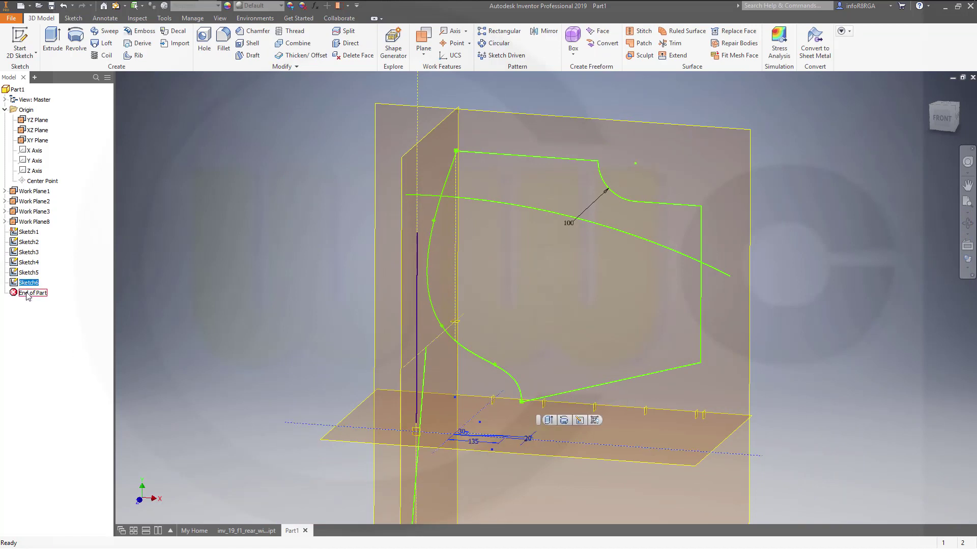
left_click(329, 440)
key("s")
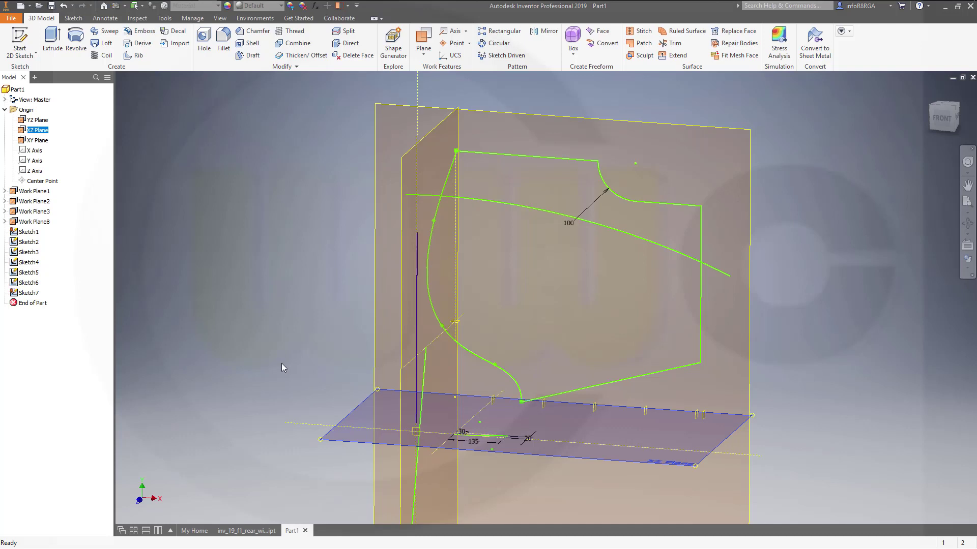
Hide the original wing profile sketch, Sketch6
left_click(31, 283)
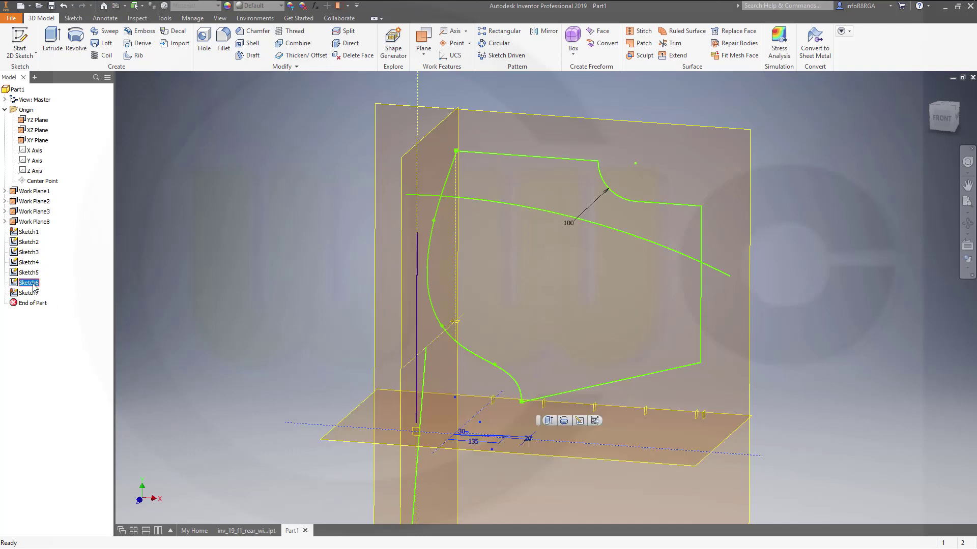
right_click(34, 286)
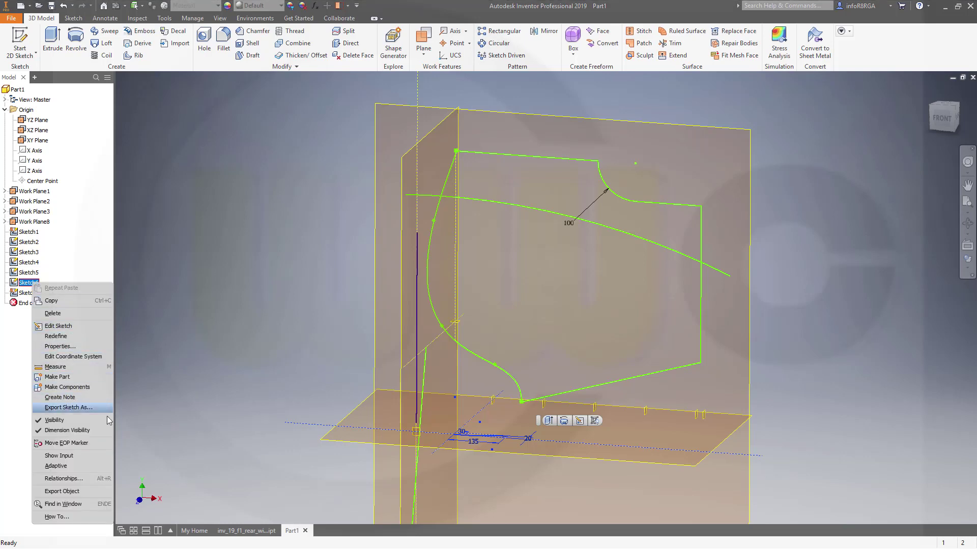
left_click(86, 420)
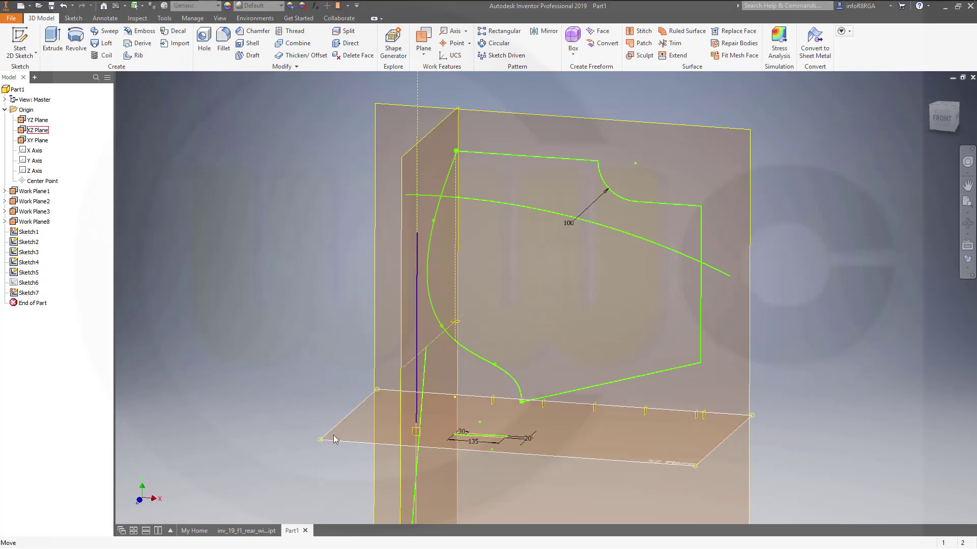
Open Sketch7 for editing and move the copied profile rectangle closer to the vertical work plane through the origin
double_click(28, 294)
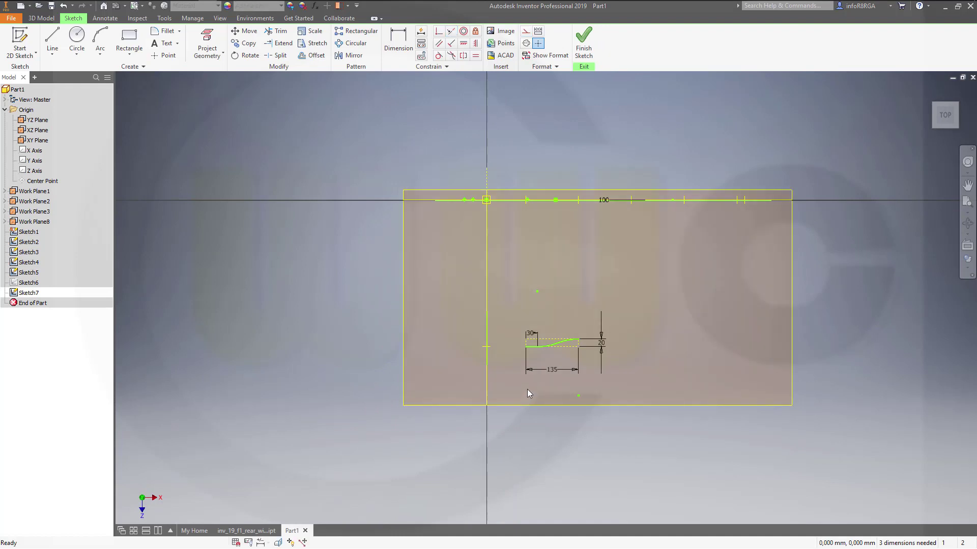
scroll(527, 391, "up", 5)
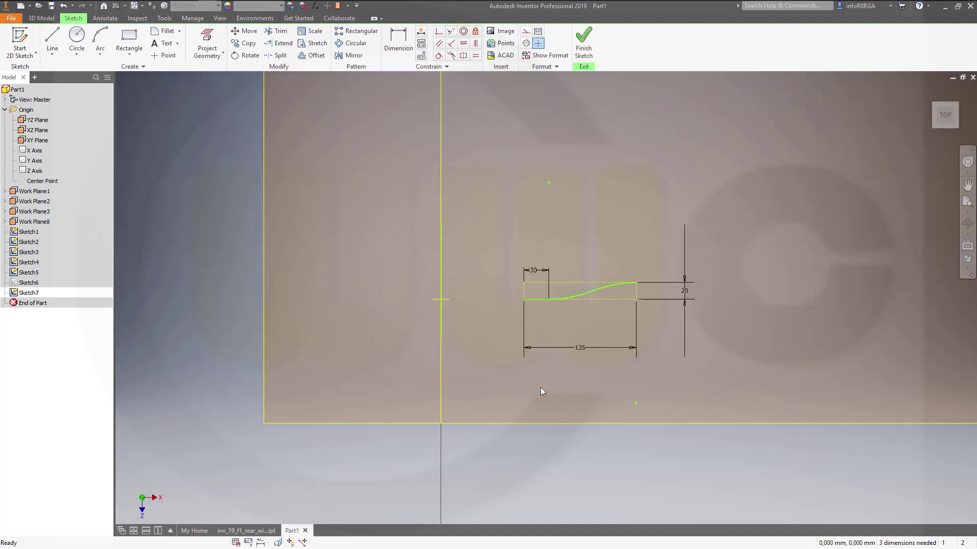
left_click(525, 293)
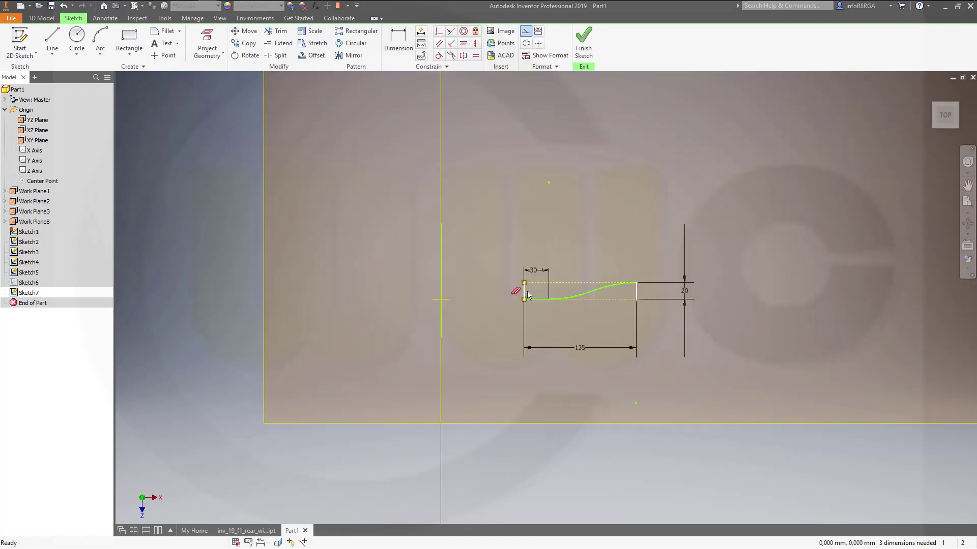
left_click(635, 297)
mouse_move(636, 294)
left_mouse_down()
mouse_move(578, 292)
mouse_move(581, 302)
mouse_move(423, 280)
mouse_move(527, 285)
mouse_move(634, 308)
mouse_move(589, 309)
left_mouse_up()
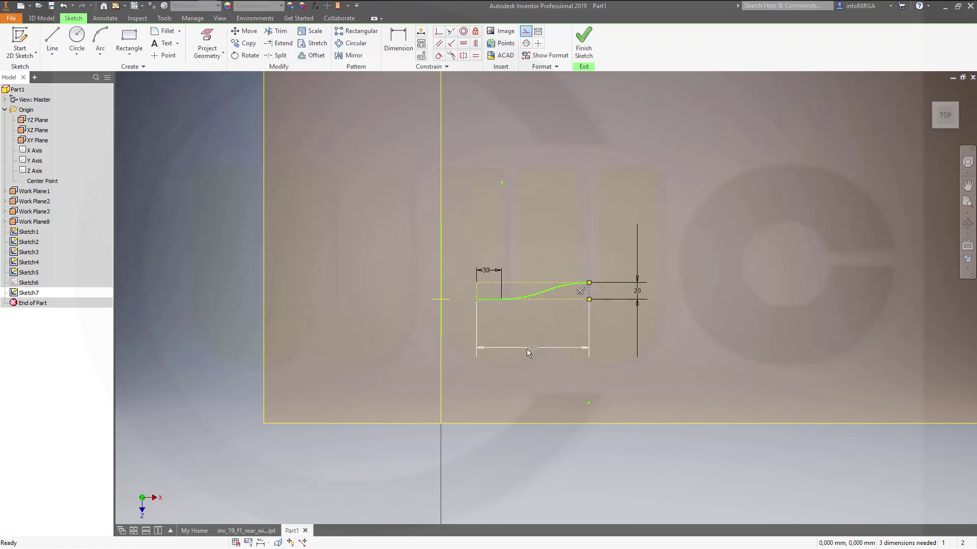
Set the copied profile rectangle's length to 100 mm
double_click(527, 349)
type("100")
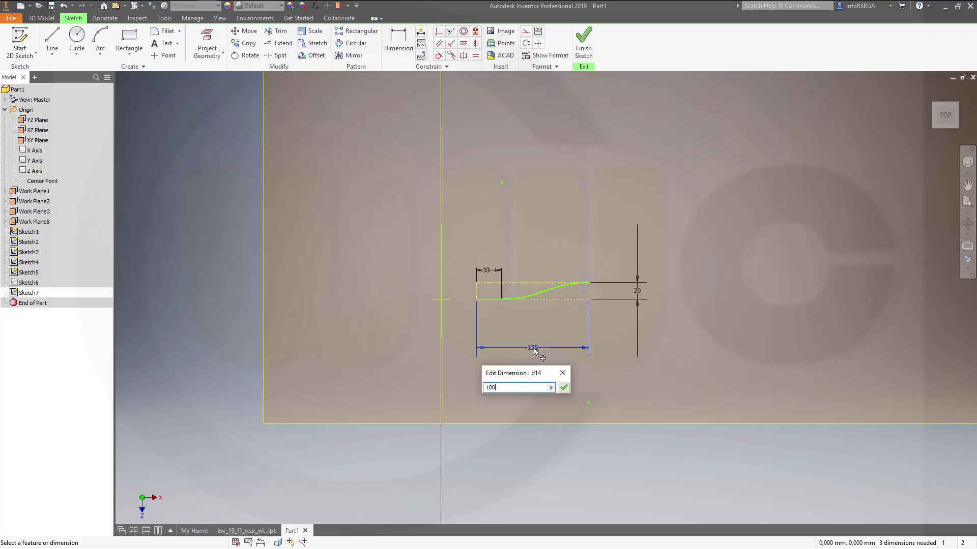
key("Return")
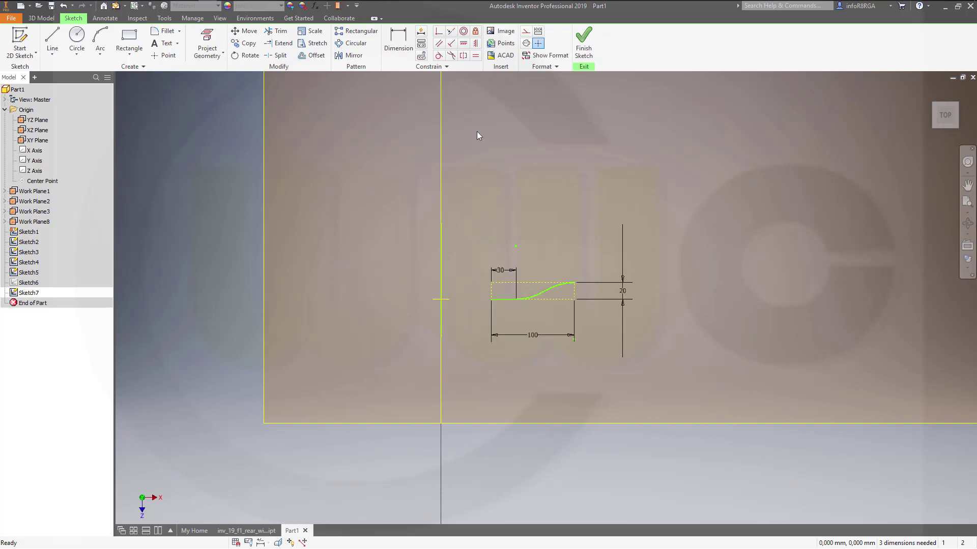
Nudge the copied profile off the horizontal work plane and project that plane as a construction line
scroll(482, 235, "down", 2)
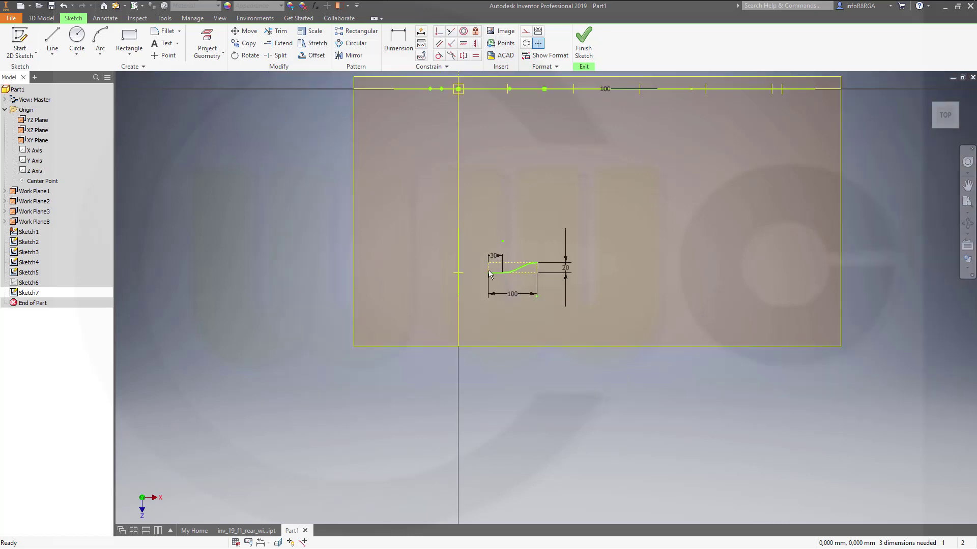
mouse_move(520, 272)
left_mouse_down()
mouse_move(522, 304)
mouse_move(520, 266)
left_mouse_up()
left_click(502, 203)
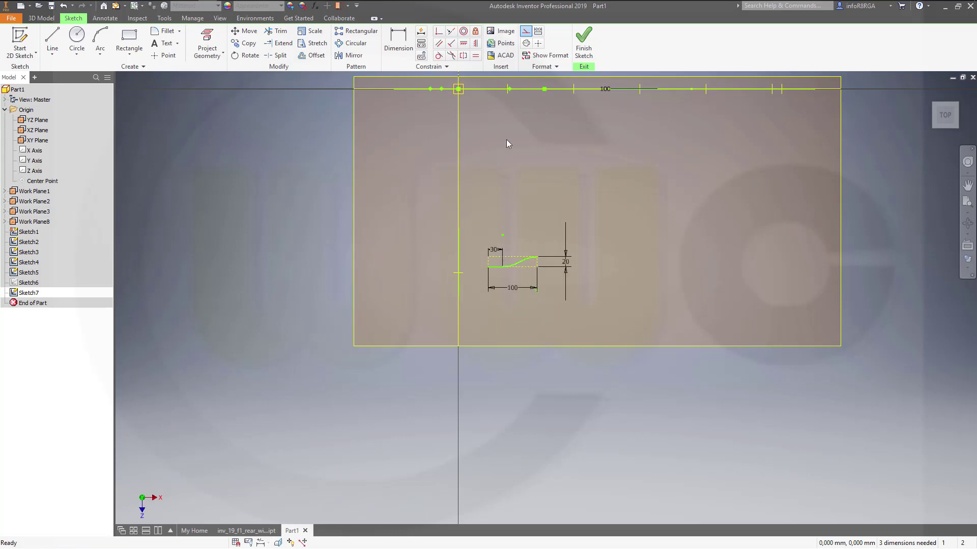
left_click(207, 42)
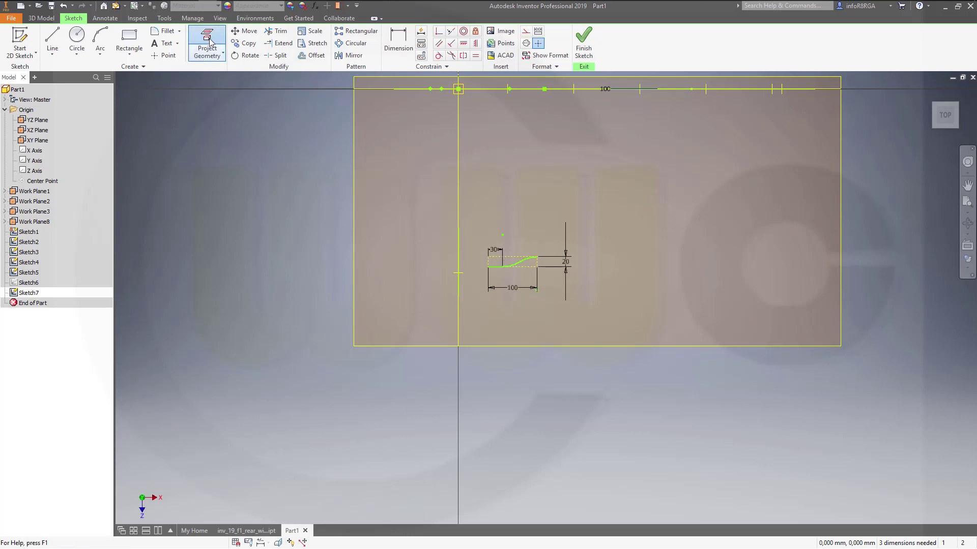
left_click(461, 273)
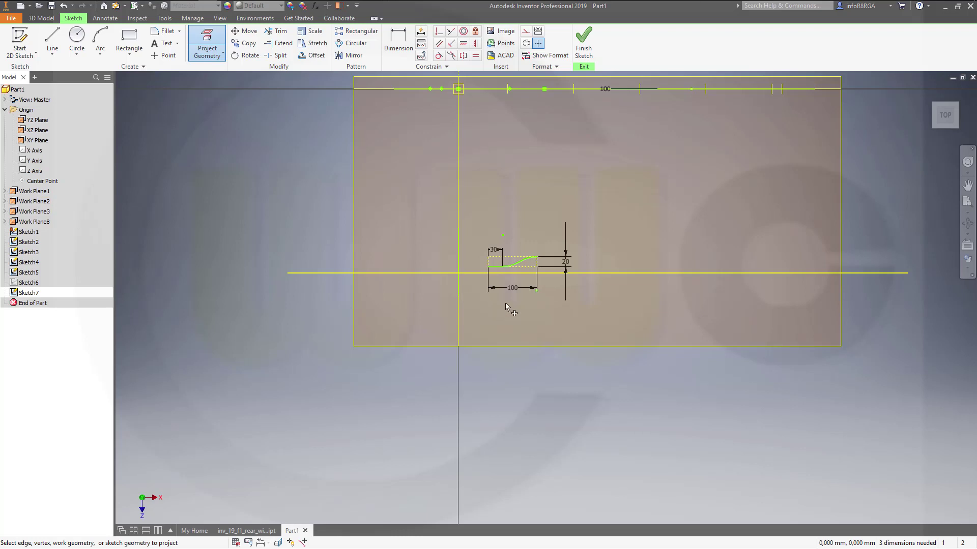
key("Escape")
left_click(620, 271)
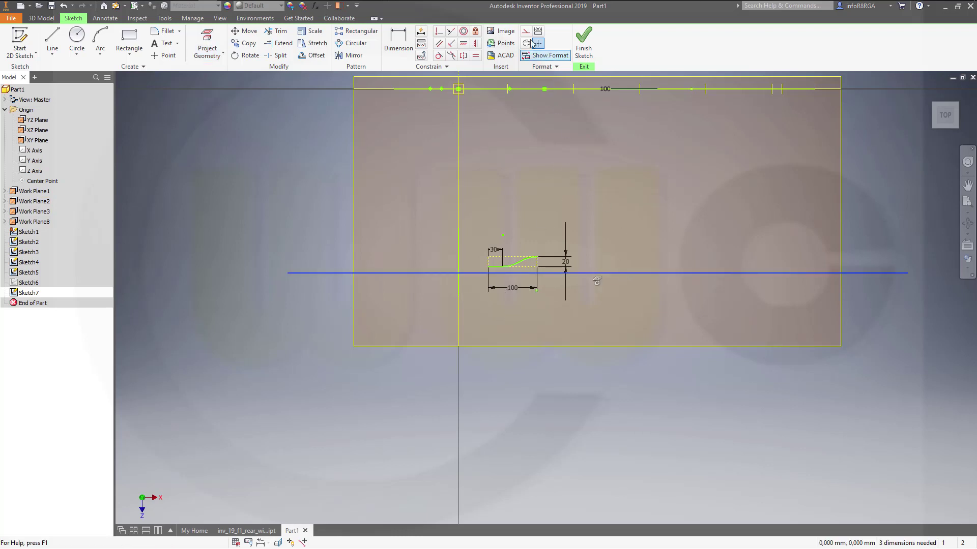
left_click(524, 32)
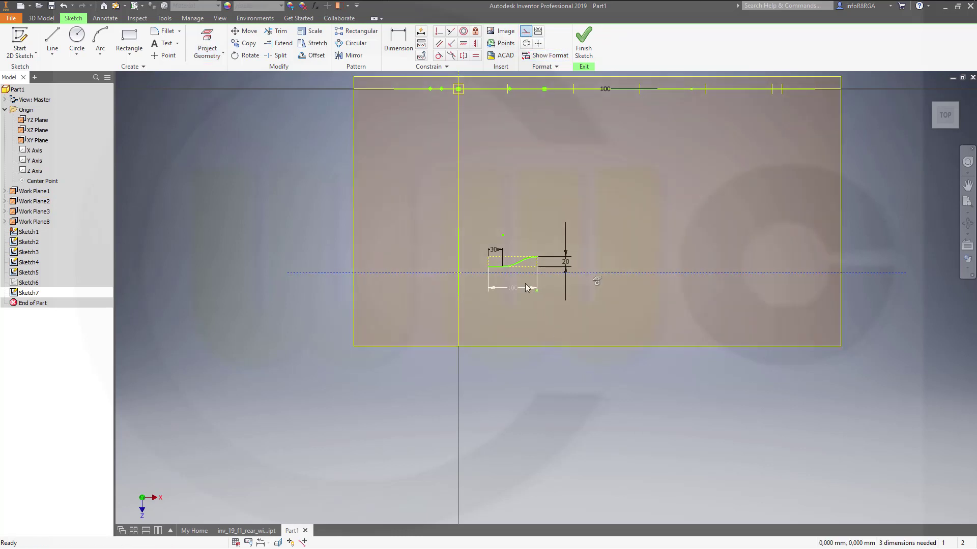
Make the copied rectangle's lower edge collinear with the projected construction line
left_click(451, 31)
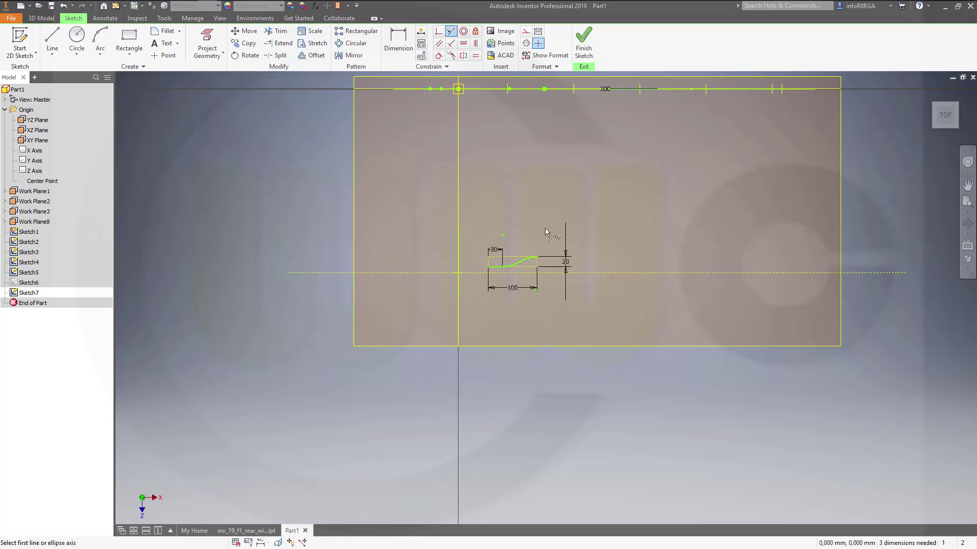
left_click(521, 266)
left_click(525, 273)
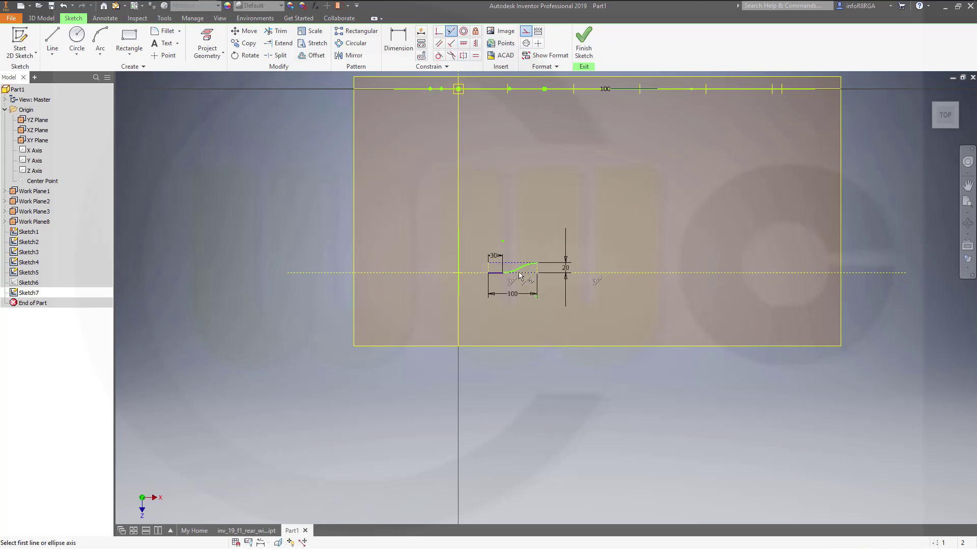
key("Escape")
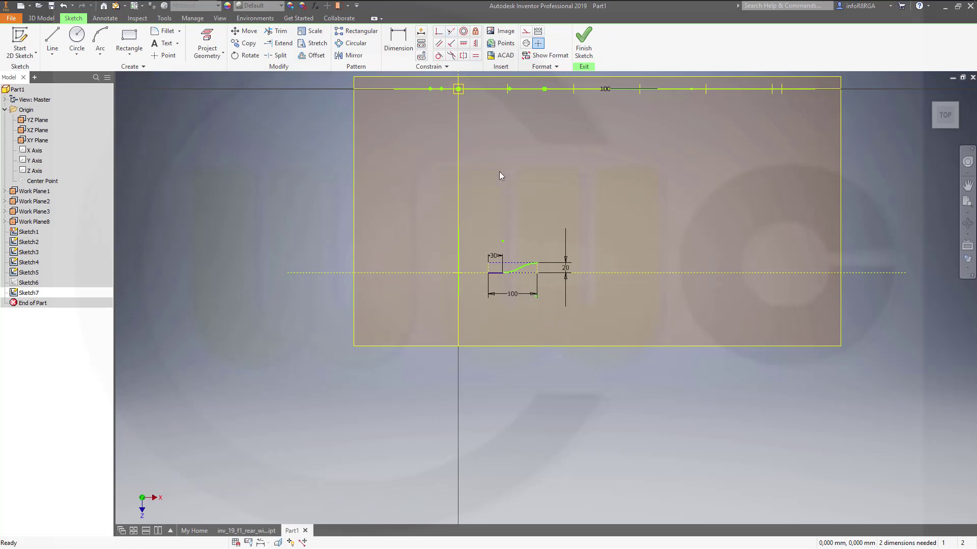
Constrain the copied rectangle's lower corner at its left end to align vertically with the origin point
left_click(476, 43)
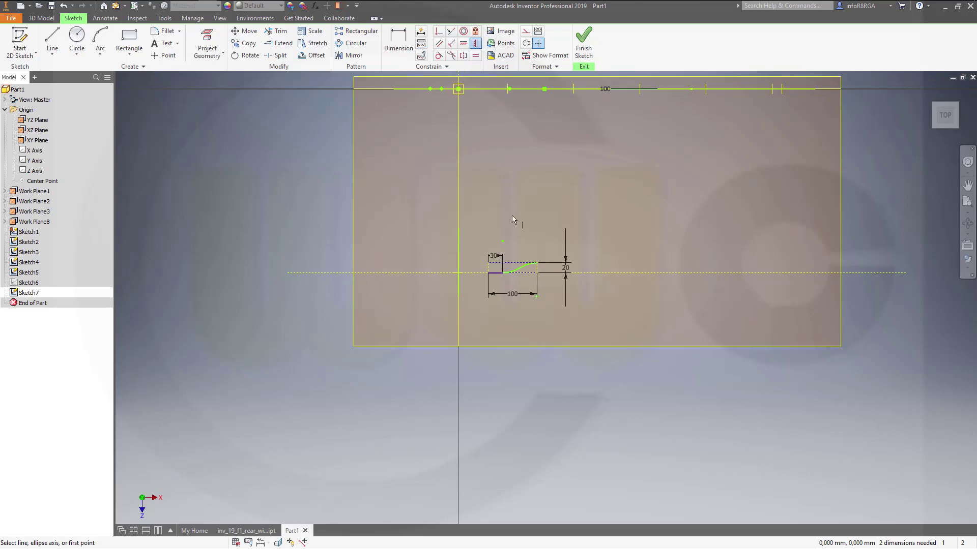
left_click(488, 273)
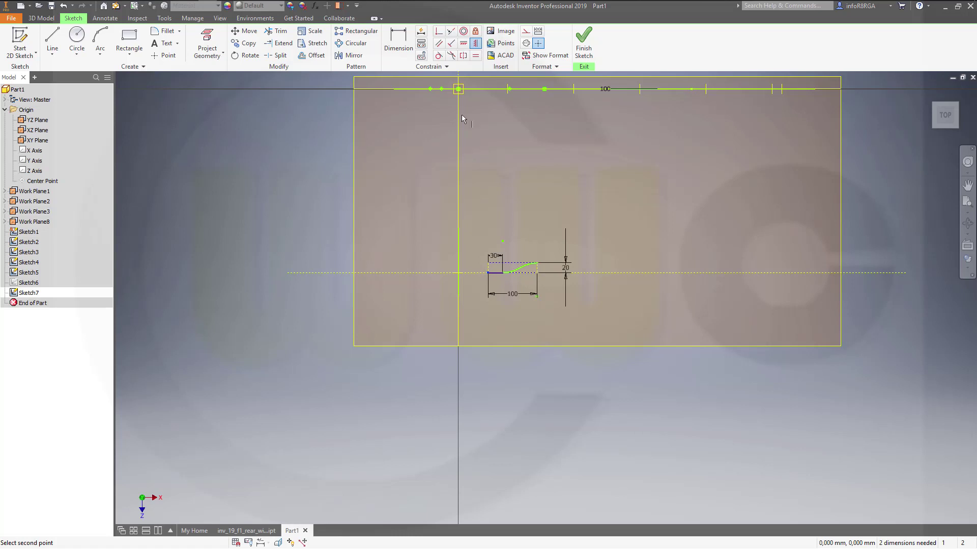
left_click(459, 89)
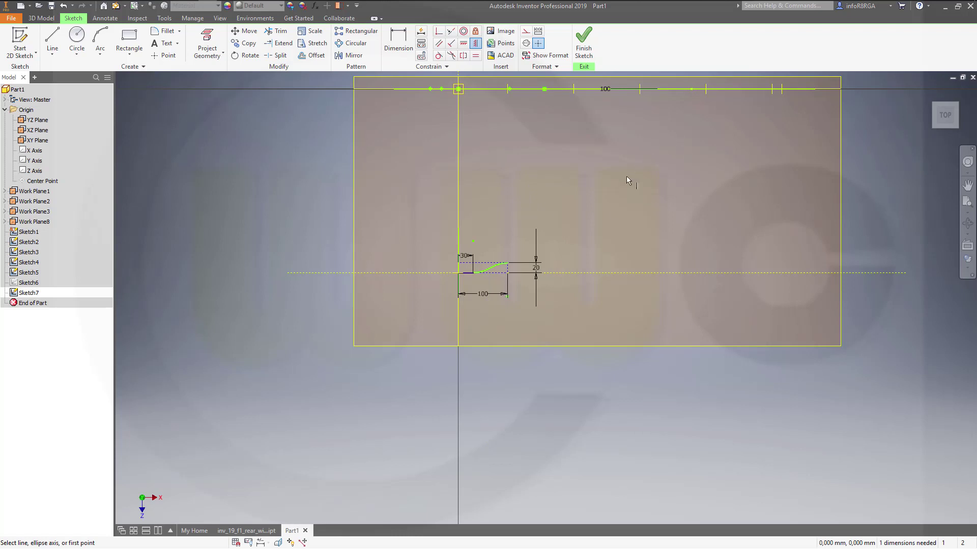
key("Escape")
scroll(489, 270, "down", 2)
scroll(513, 282, "up", 5)
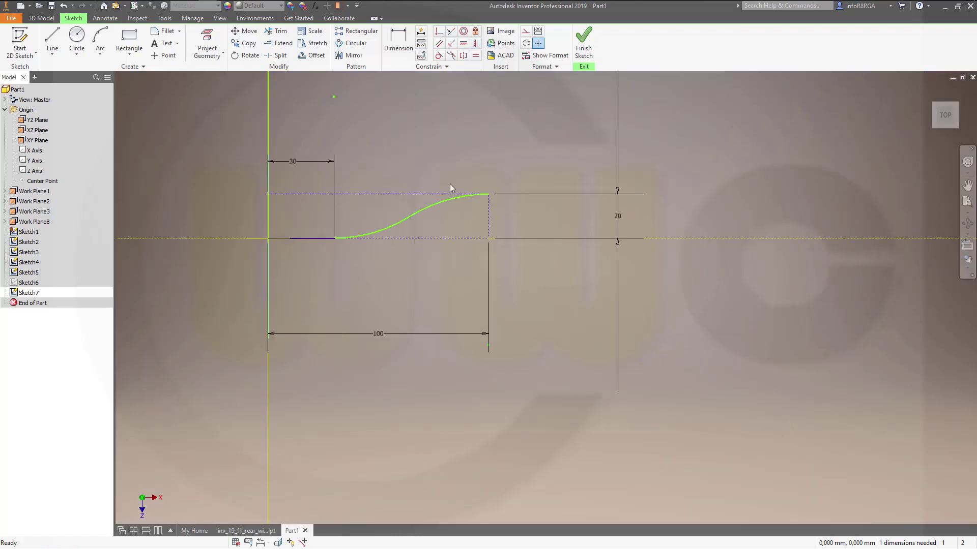
scroll(450, 184, "up", 2)
scroll(523, 157, "down", 2)
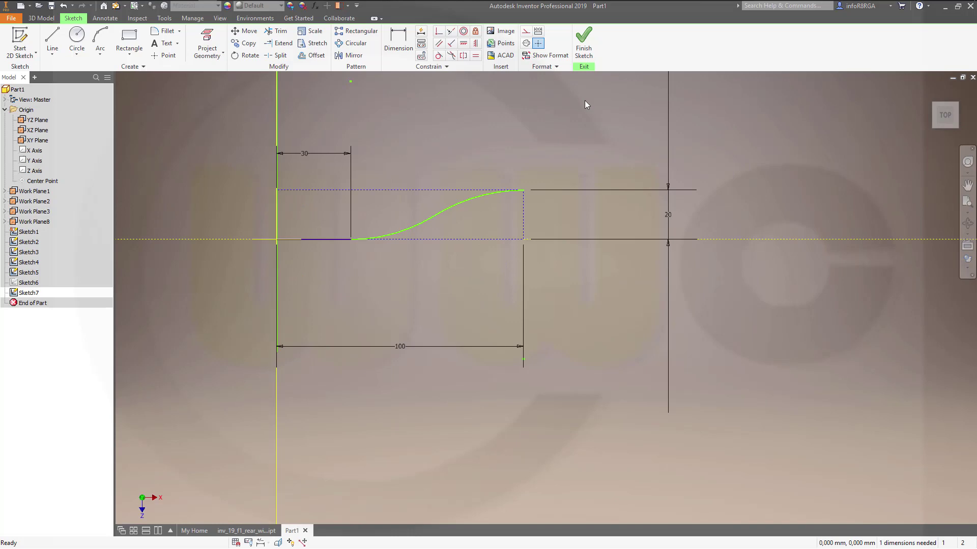
Finish Sketch7 and start a new sketch on the front work plane that carries the end plate outline
left_click(583, 43)
scroll(517, 356, "down", 2)
scroll(526, 365, "up", 1)
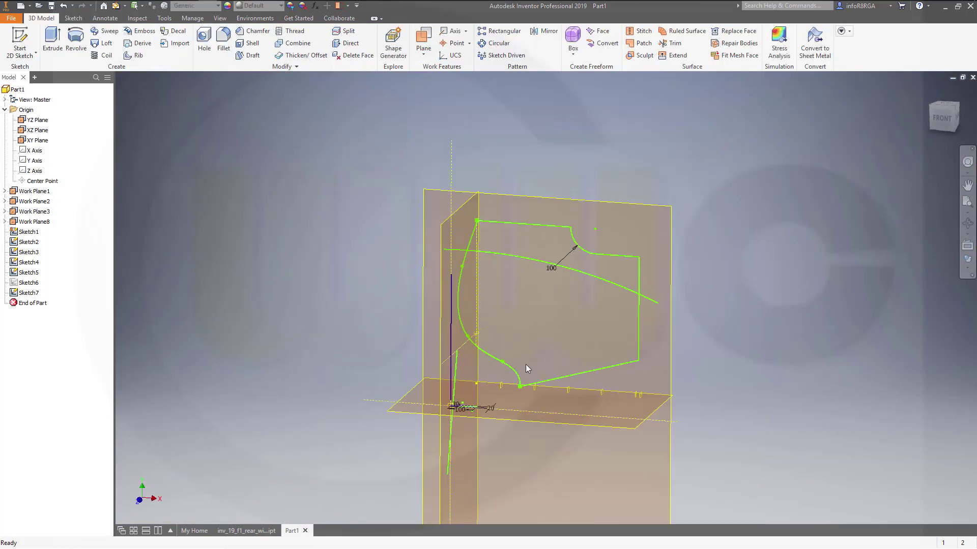
key("F2")
left_click_drag(519, 352, 515, 337)
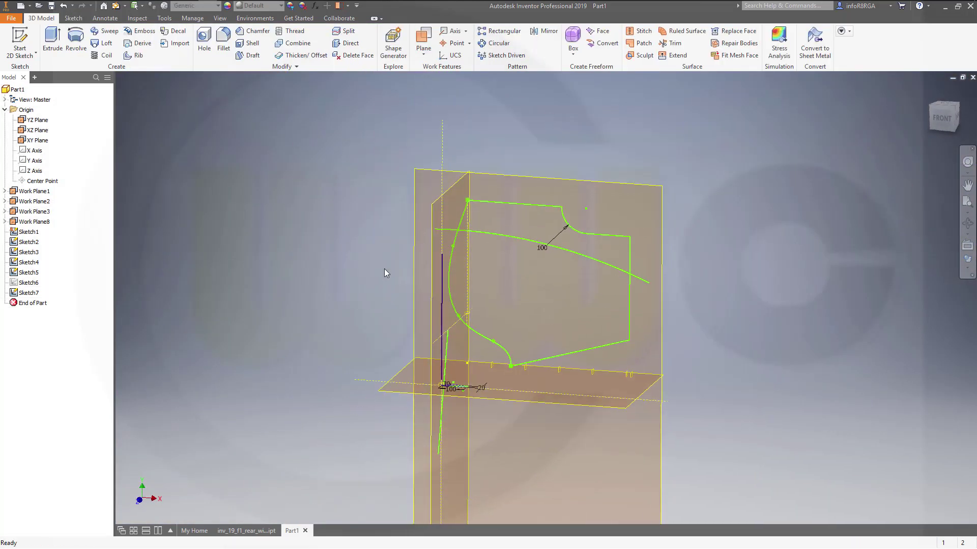
left_click(21, 42)
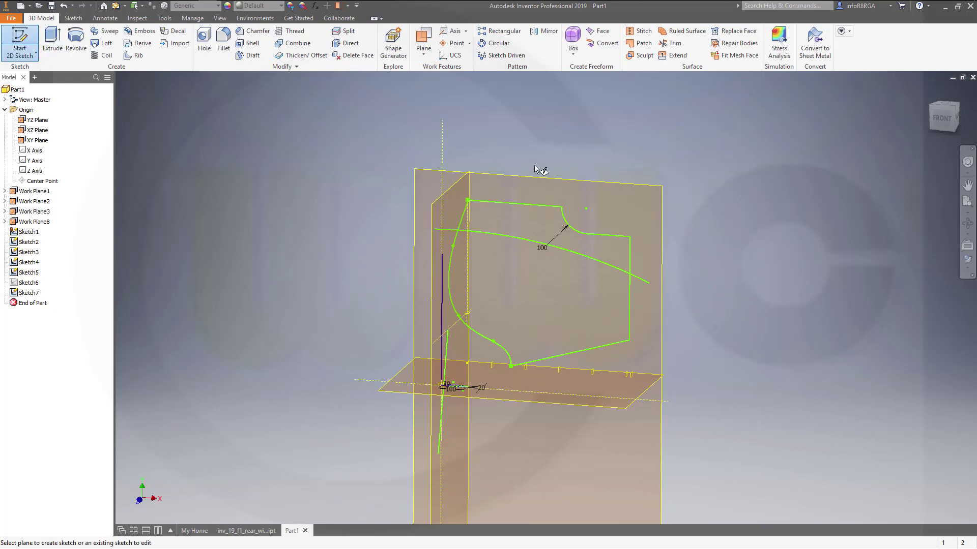
left_click(532, 177)
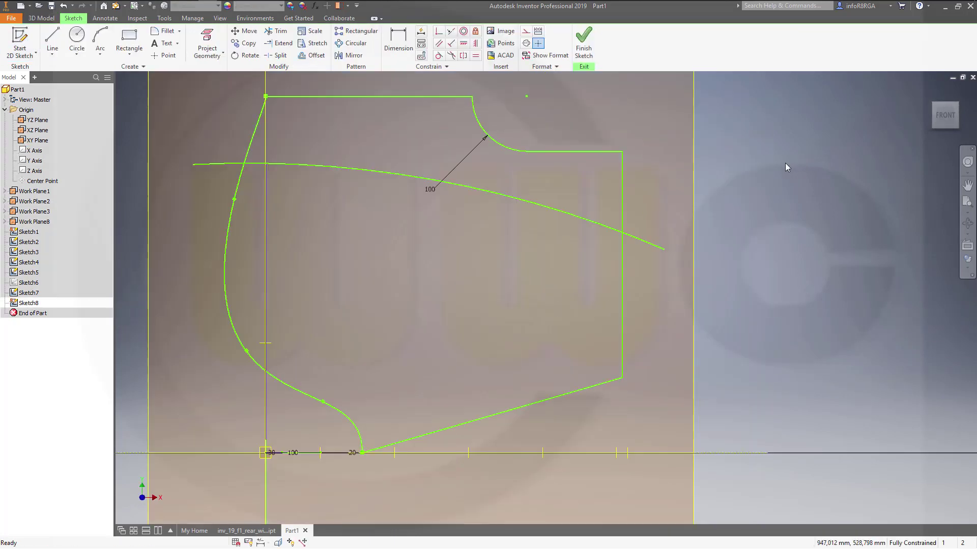
Draw a three-point arc starting just left of the notch's upper corner and curving down and left inside the end plate
left_click(100, 41)
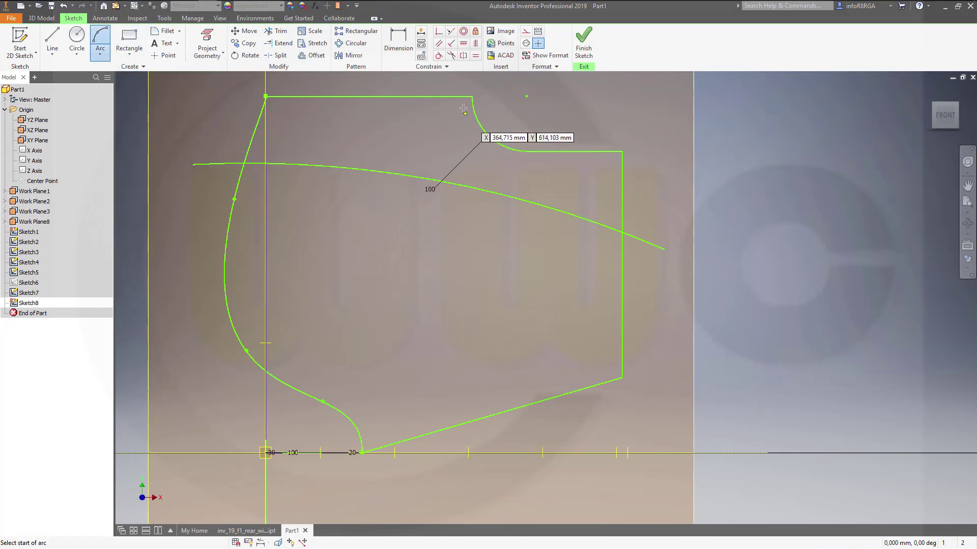
scroll(465, 105, "down", 2)
scroll(477, 103, "up", 5)
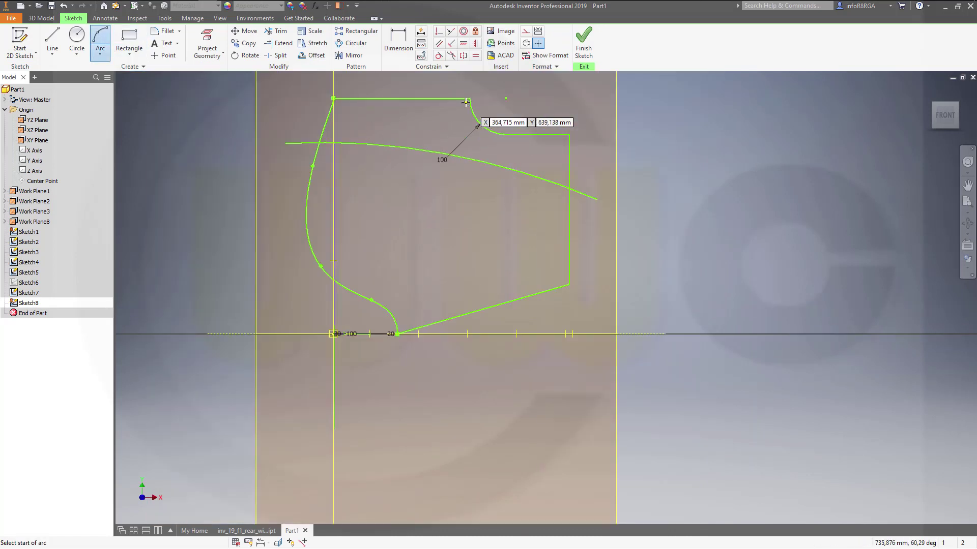
scroll(478, 103, "down", 2)
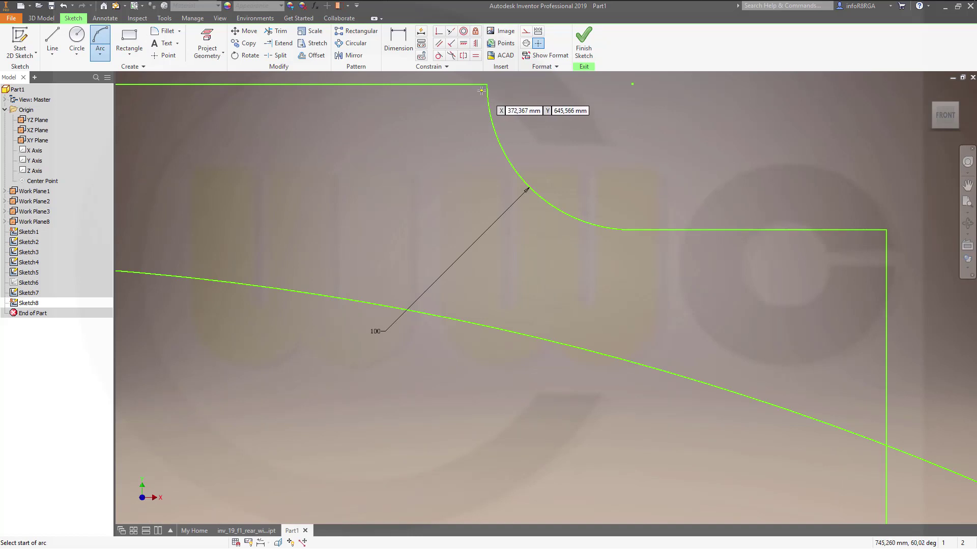
left_click(482, 90)
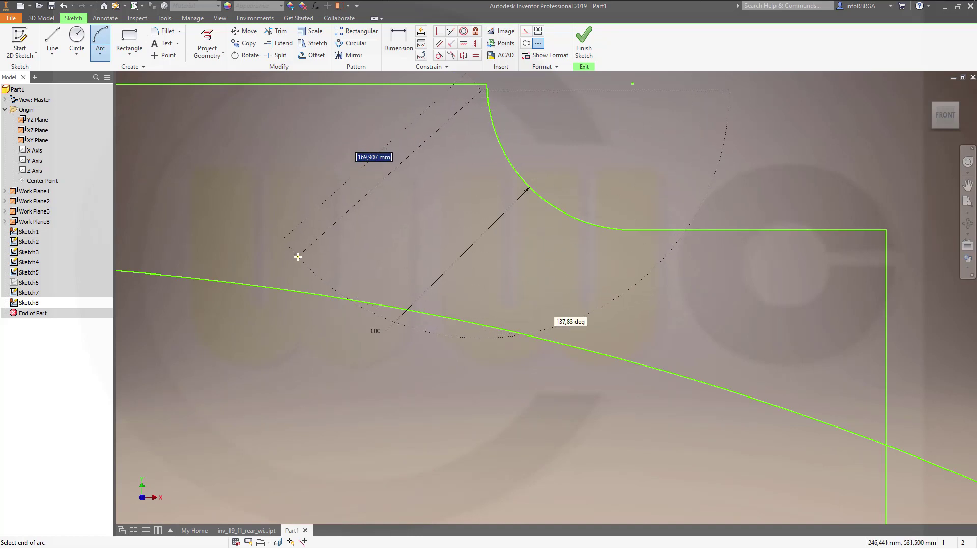
left_click(326, 232)
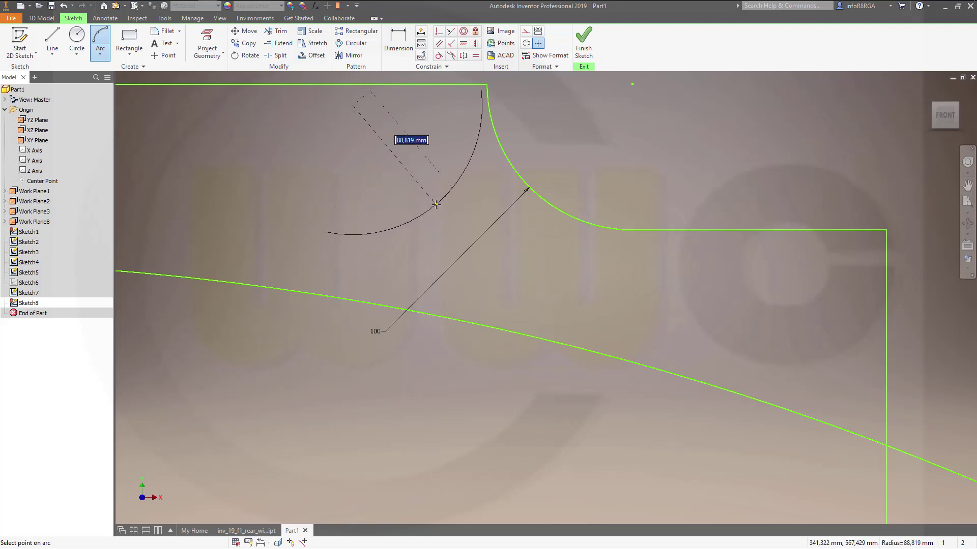
left_click(427, 204)
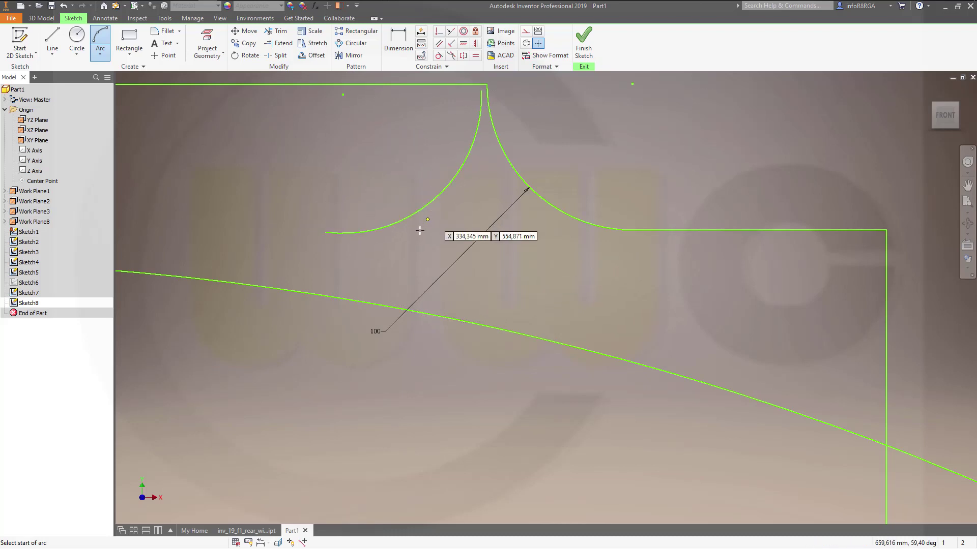
key("Escape")
Draw a horizontal line leftward from the new arc's lower end and convert it to construction
scroll(313, 214, "down", 2)
scroll(304, 218, "up", 4)
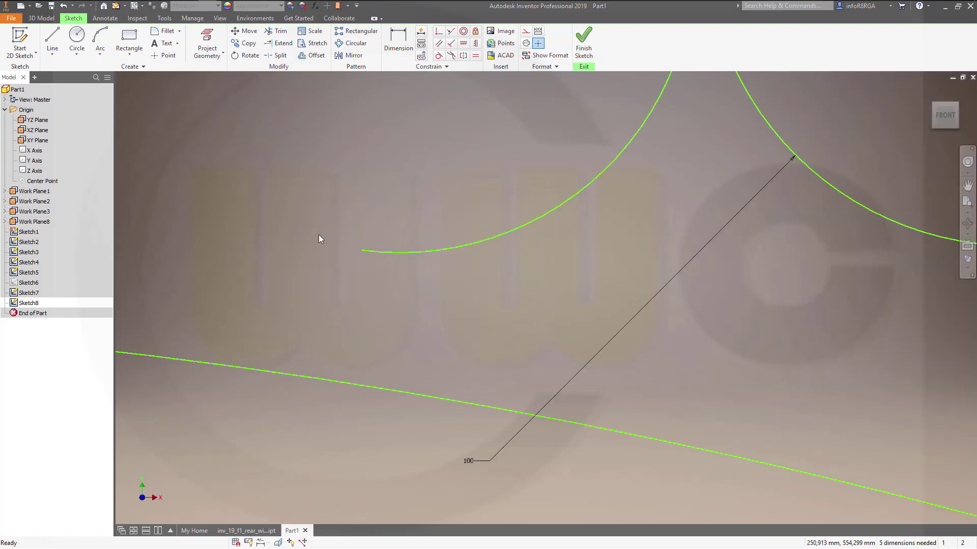
scroll(318, 234, "down", 3)
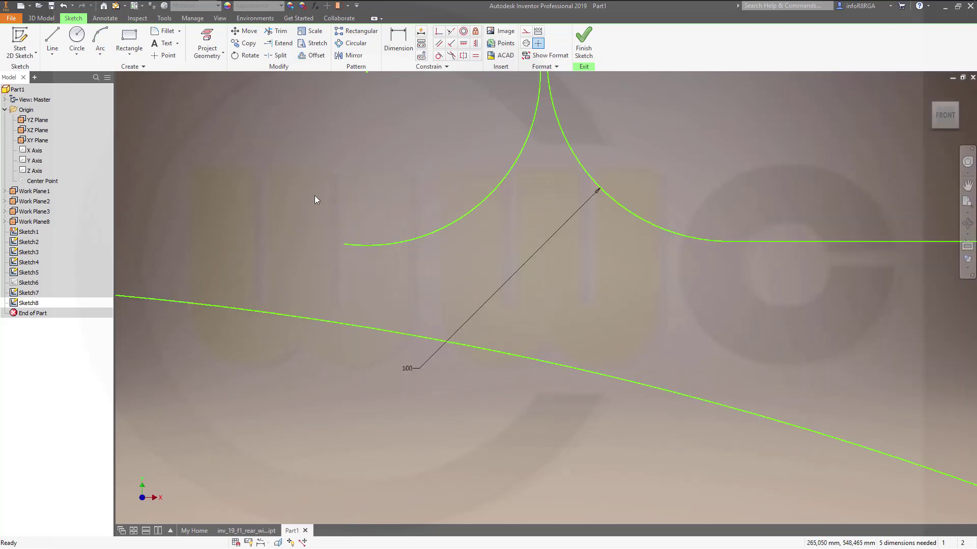
key("l")
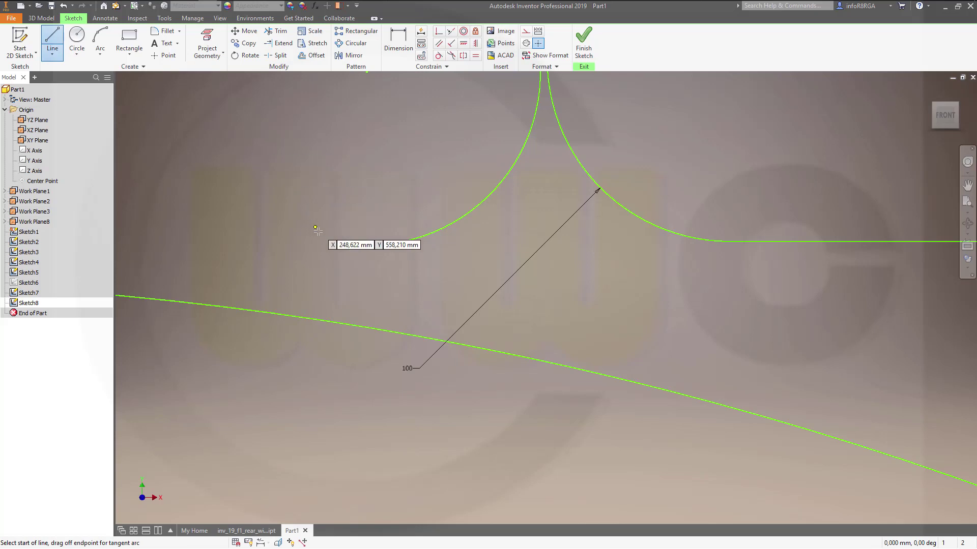
left_click(345, 244)
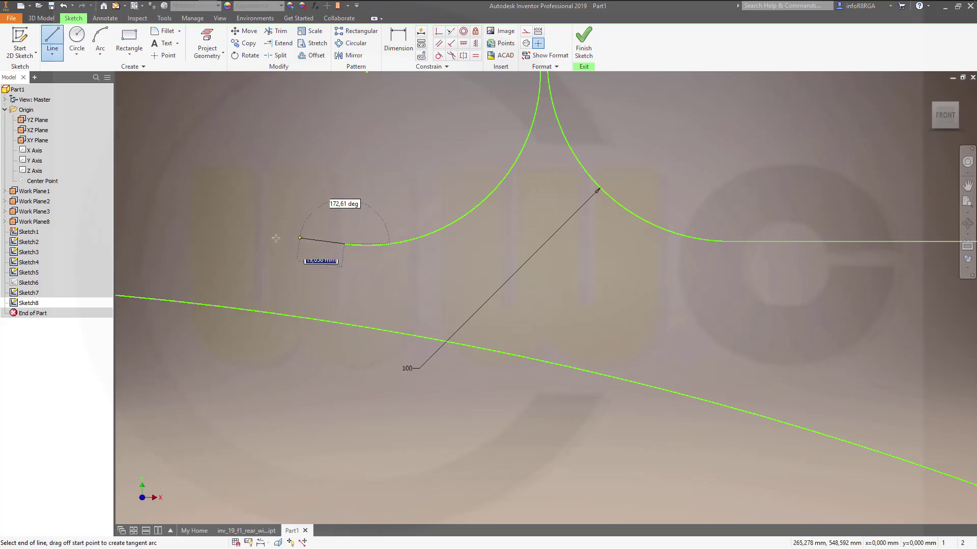
left_click(245, 244)
key("Escape")
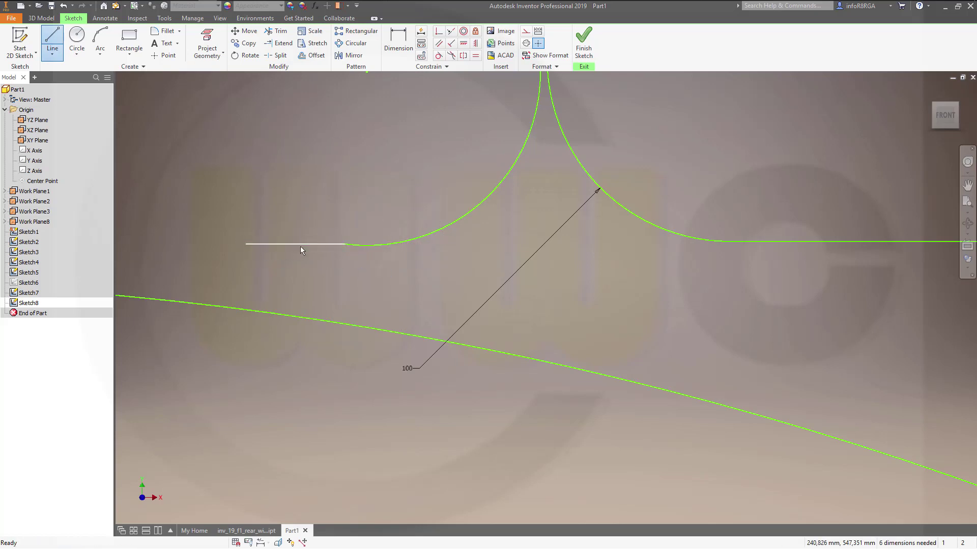
left_click(297, 245)
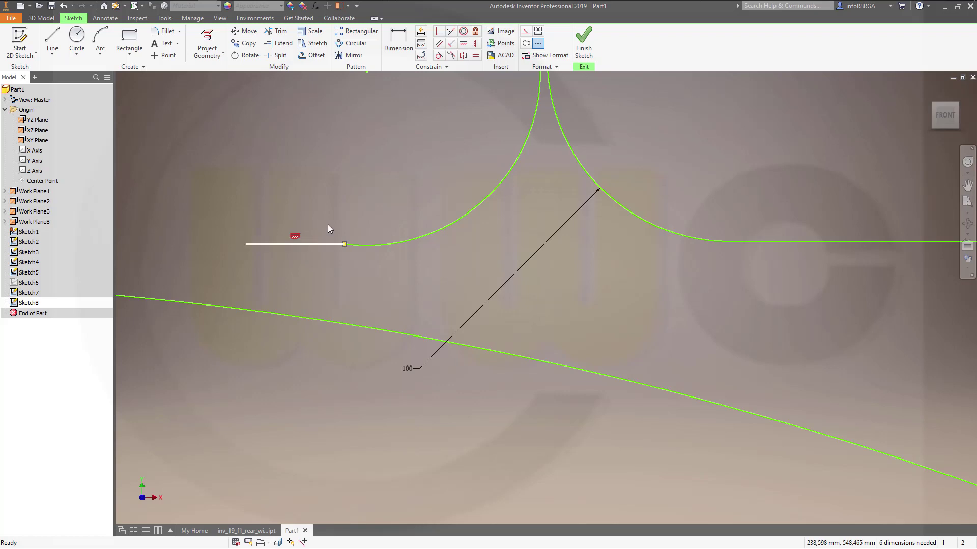
left_click(525, 34)
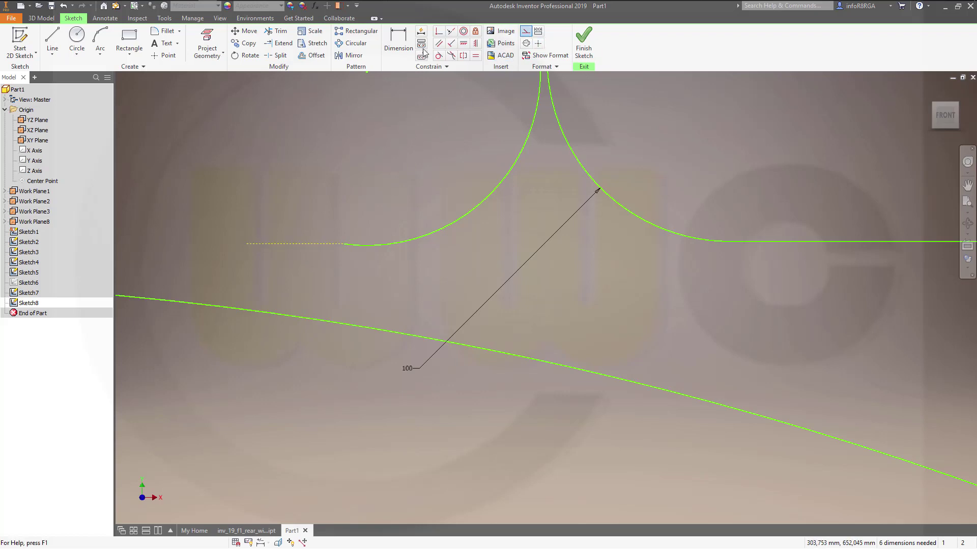
Make the new arc tangent to the horizontal construction line
left_click(438, 56)
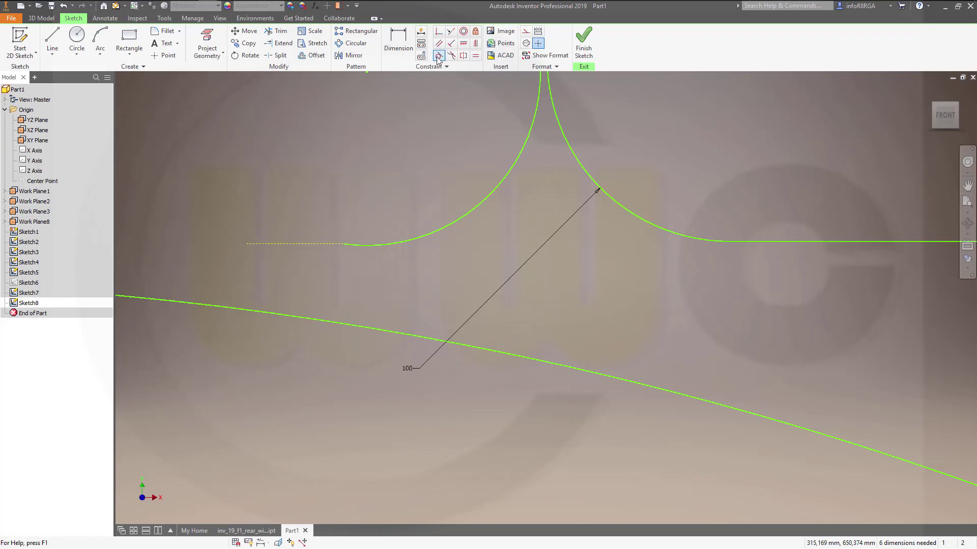
left_click(299, 244)
left_click(356, 244)
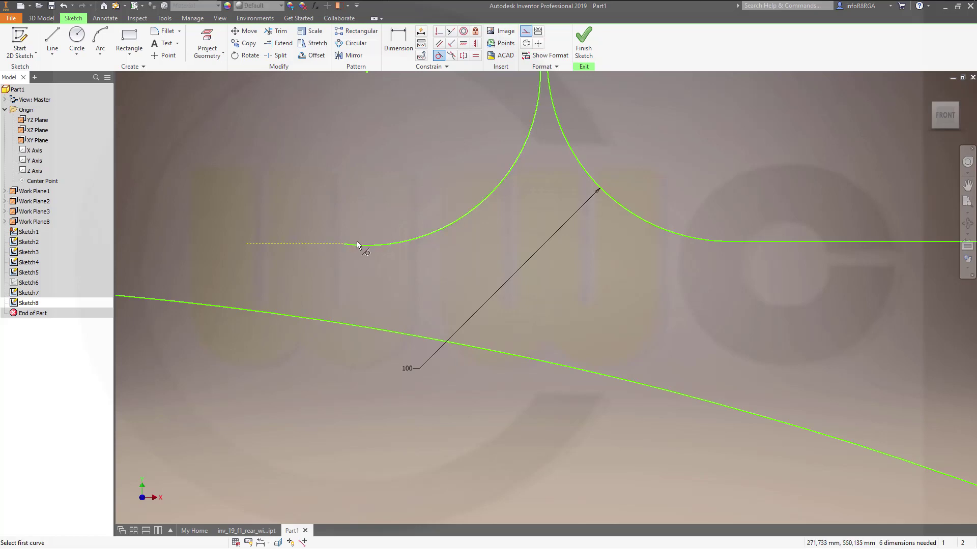
left_click(360, 245)
left_click(342, 244)
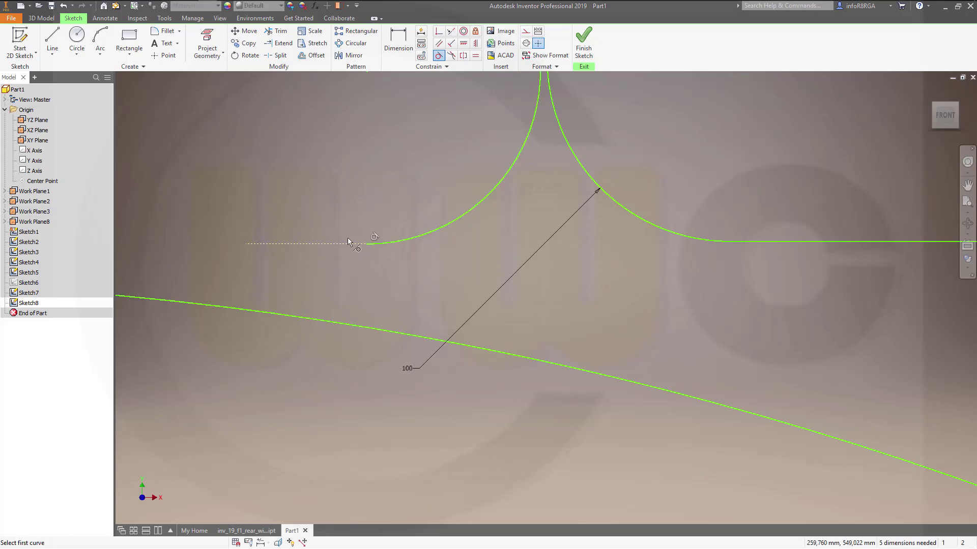
scroll(445, 185, "up", 5)
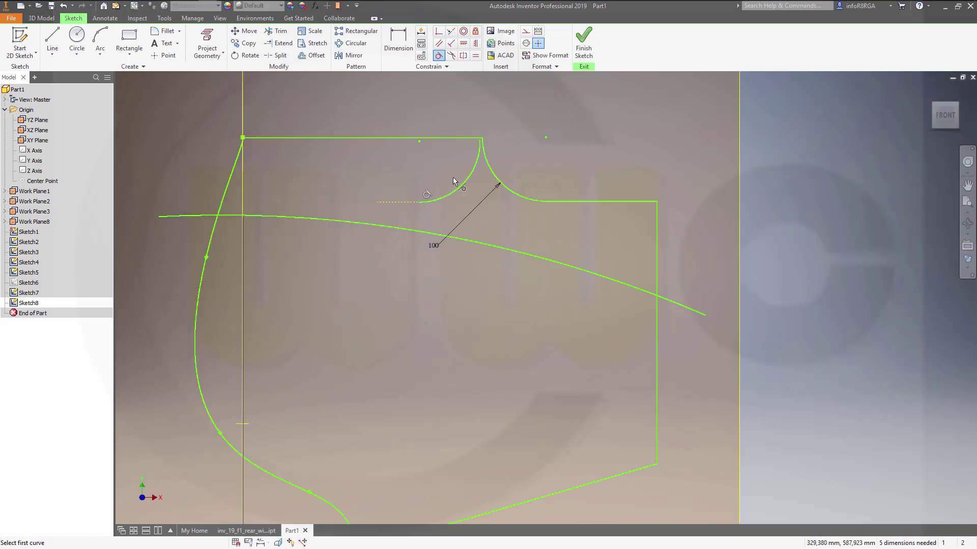
key("Escape")
Delete the horizontal construction line at the arc's lower end and finish the sketch
left_click(388, 202)
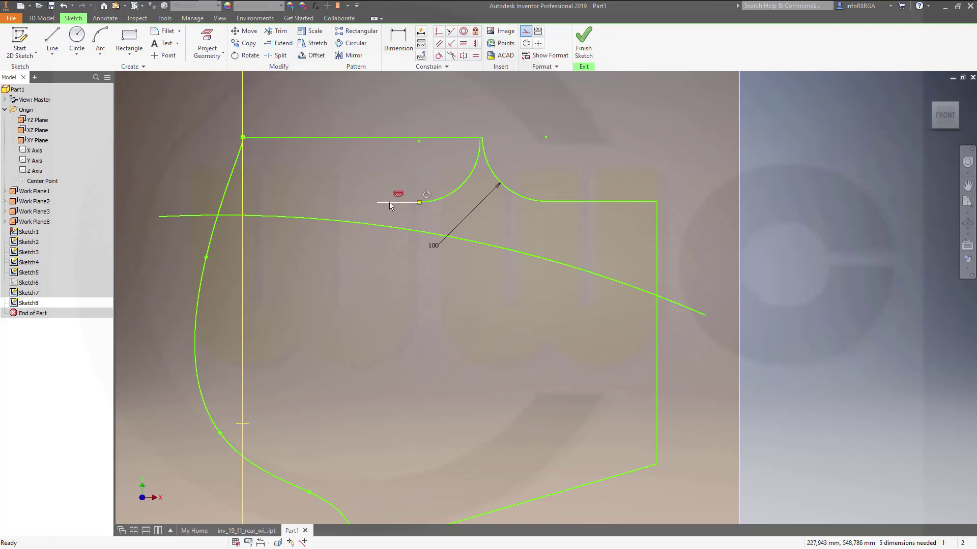
key("Delete")
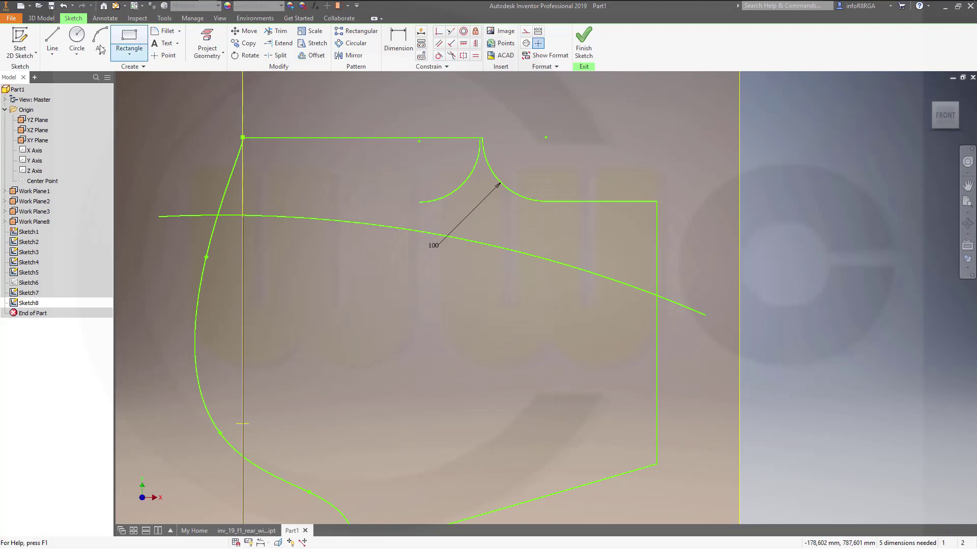
left_click(584, 53)
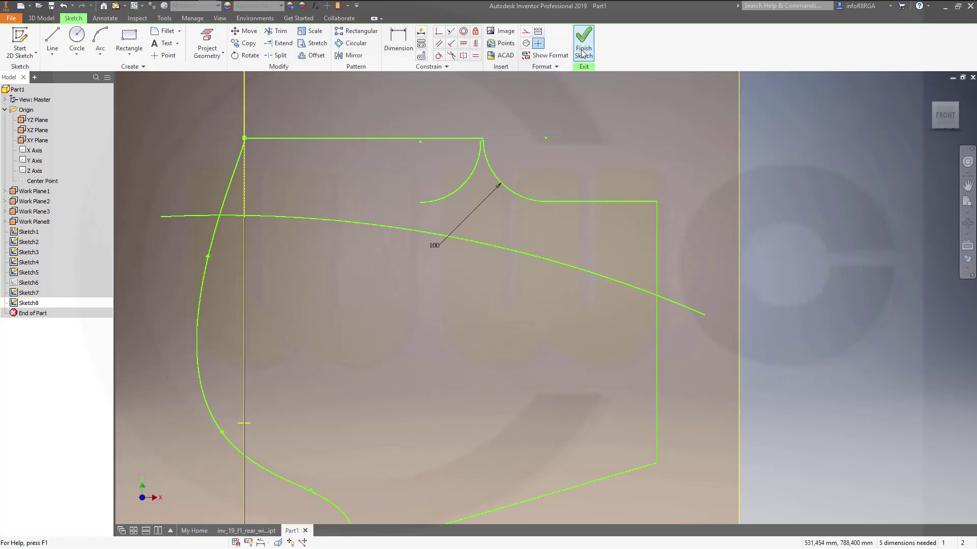
In a new sketch on the end plate plane, draw a shallow downward-bulging three-point arc of about 97 mm radius left of the existing arc and finish it
left_click(20, 42)
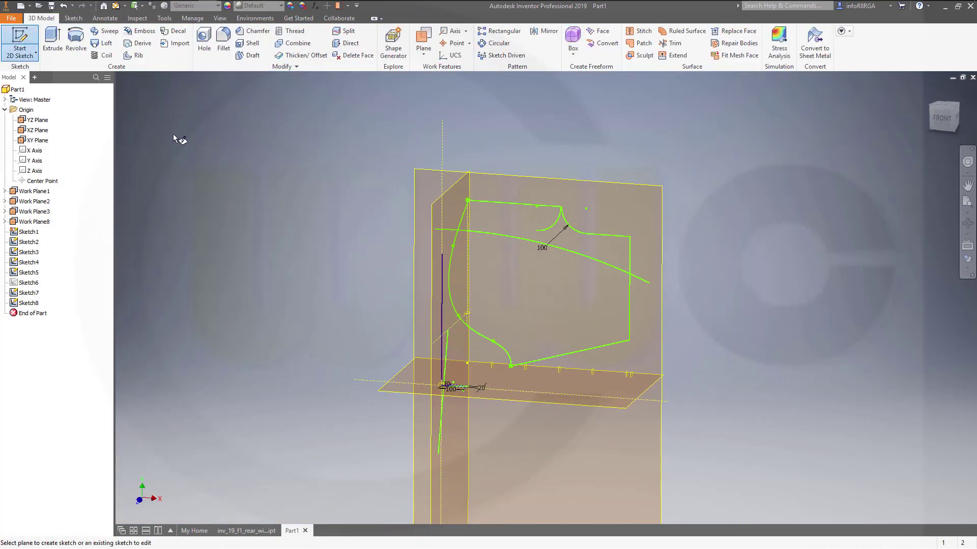
left_click(523, 178)
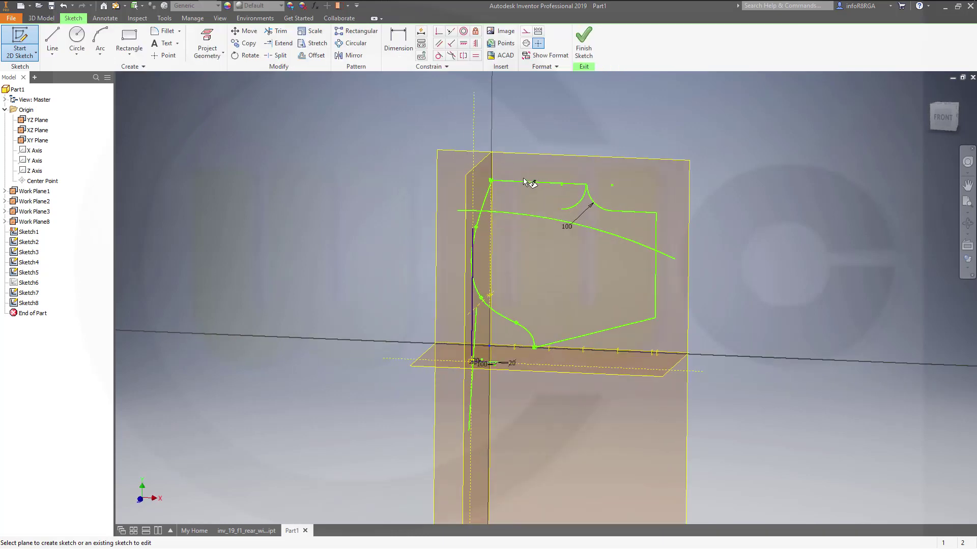
left_click(100, 41)
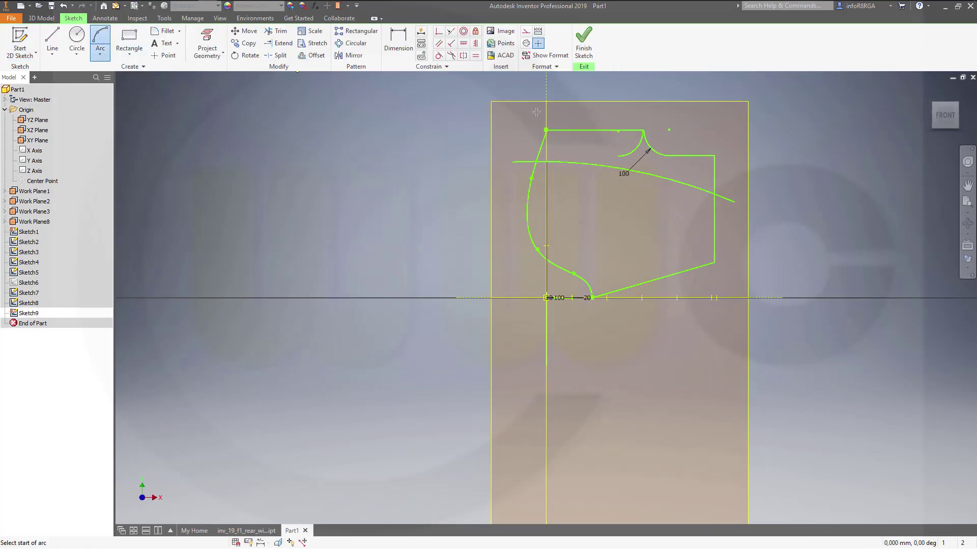
scroll(674, 130, "up", 5)
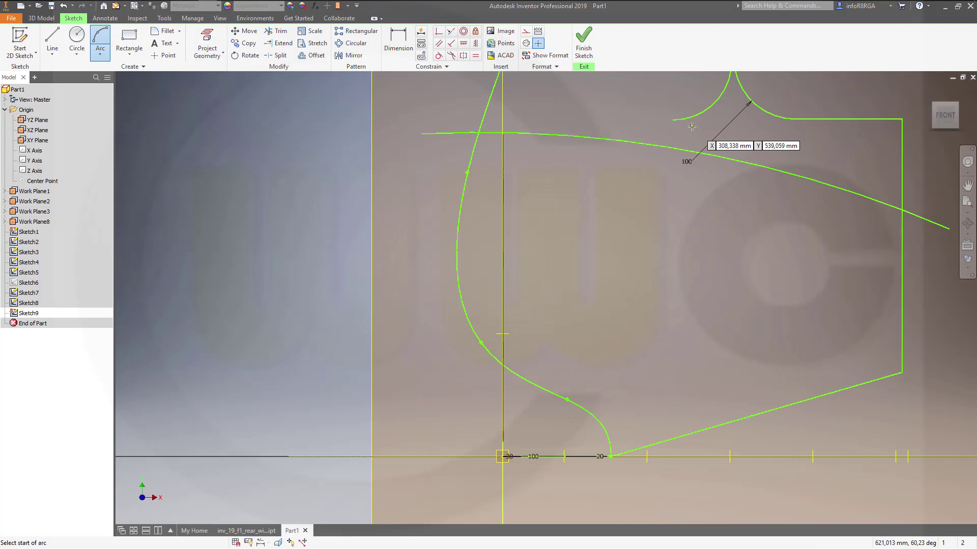
middle_click_drag(686, 157, 551, 248)
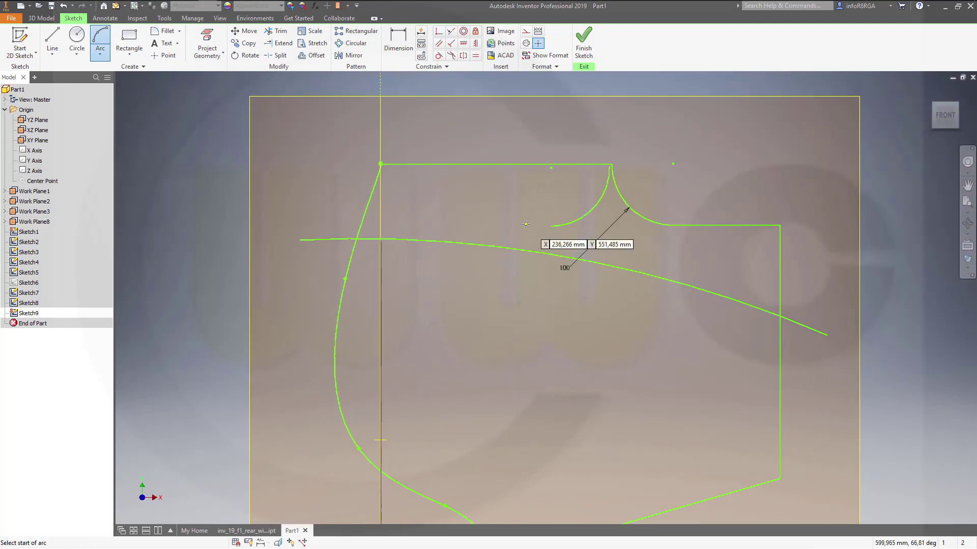
left_click(529, 226)
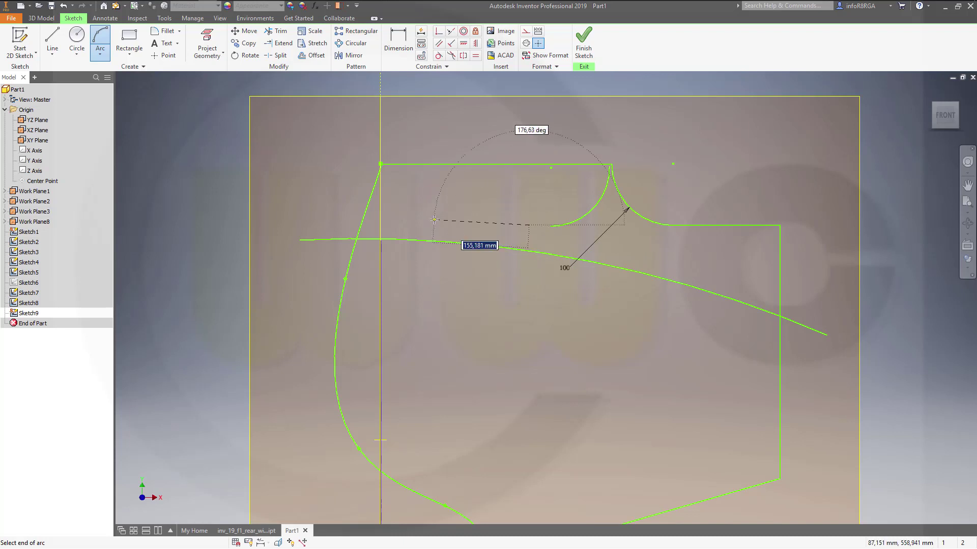
left_click(466, 225)
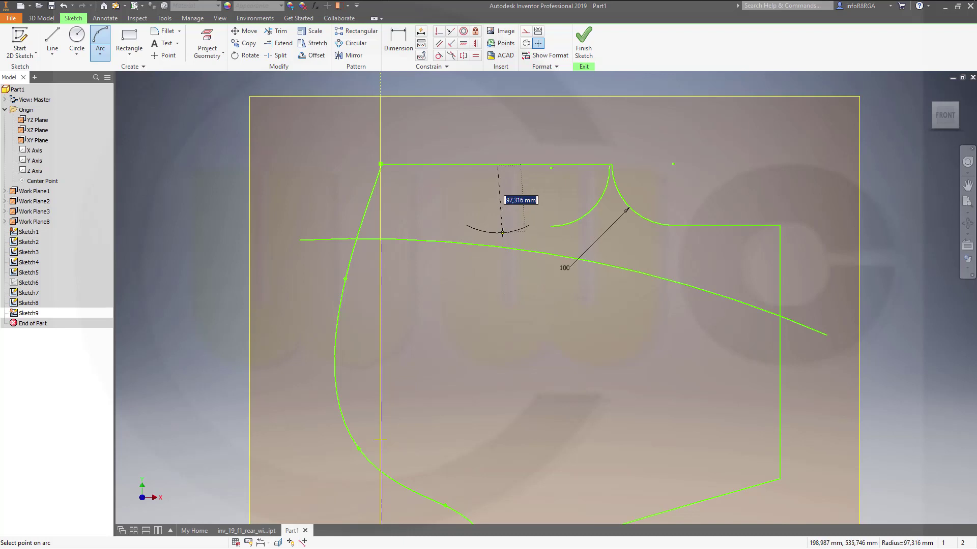
left_click(502, 234)
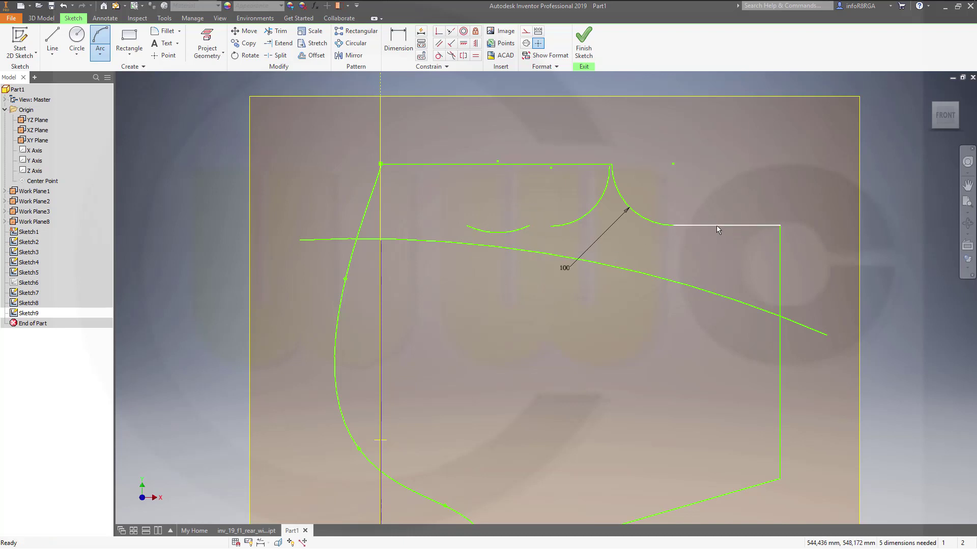
left_click(583, 44)
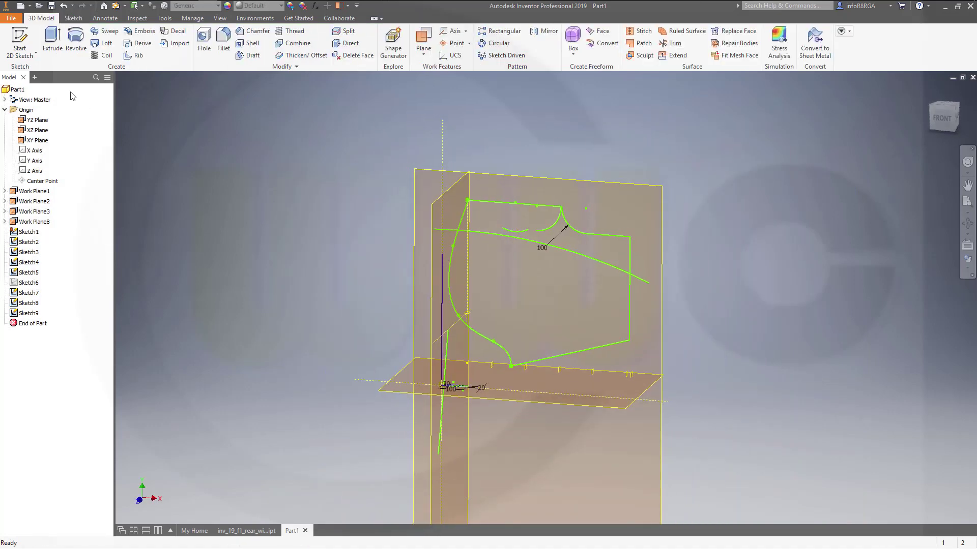
Start another sketch on the end plate plane and draw a horizontal rectangle about 85 mm wide just under the outline's upper-left corner
left_click(19, 42)
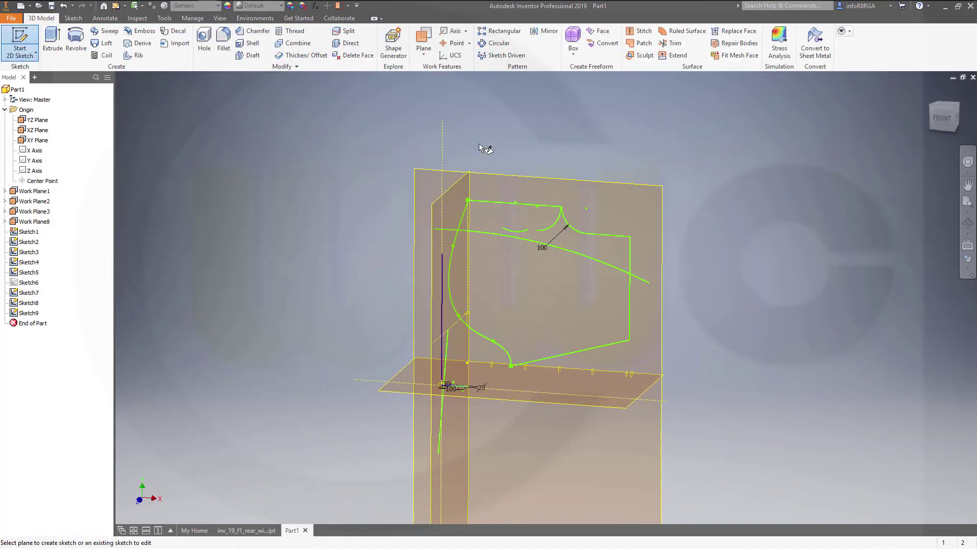
left_click(497, 177)
scroll(598, 128, "up", 2)
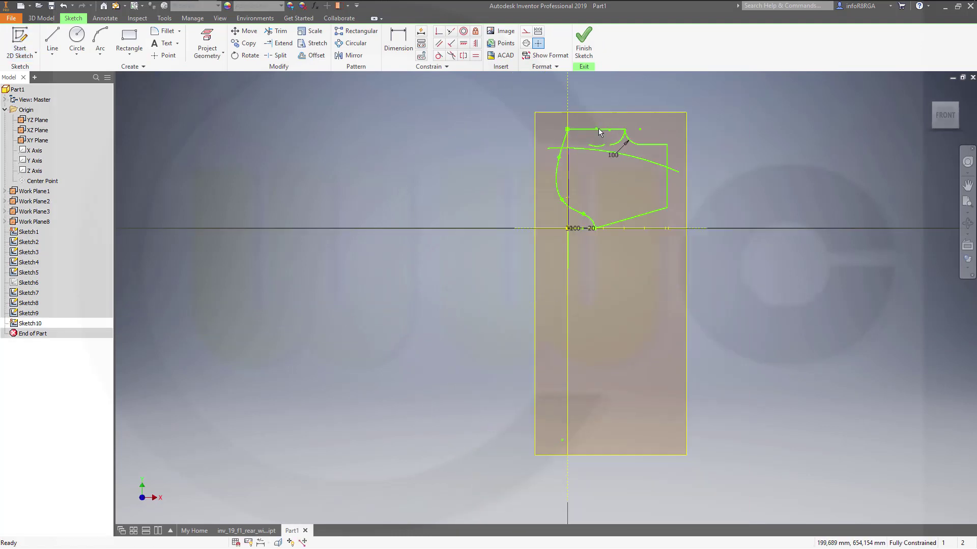
scroll(613, 115, "down", 5)
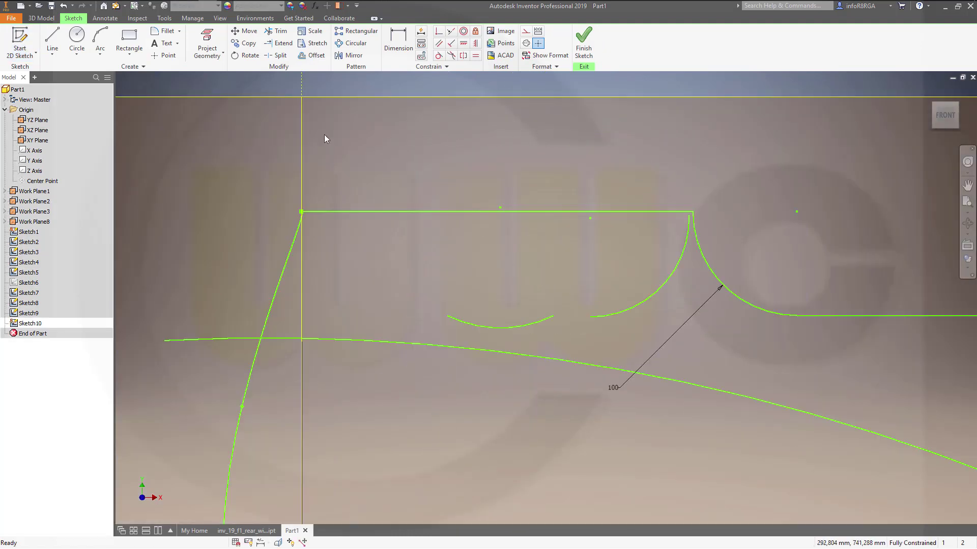
left_click(129, 40)
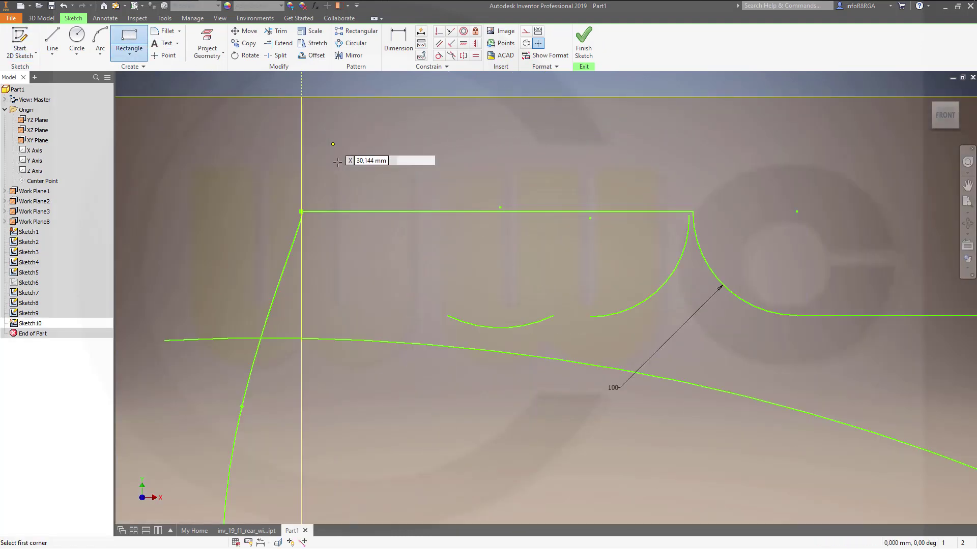
left_click(322, 223)
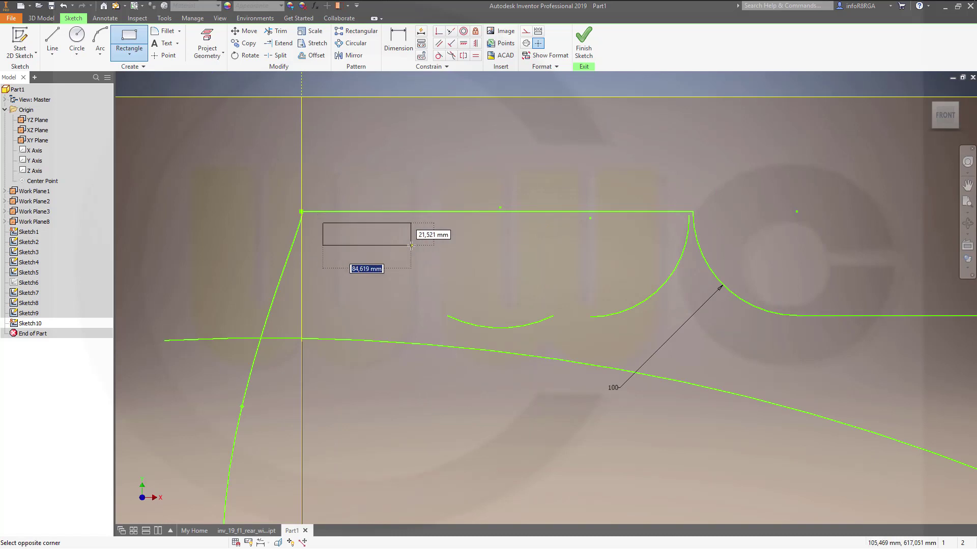
left_click(413, 241)
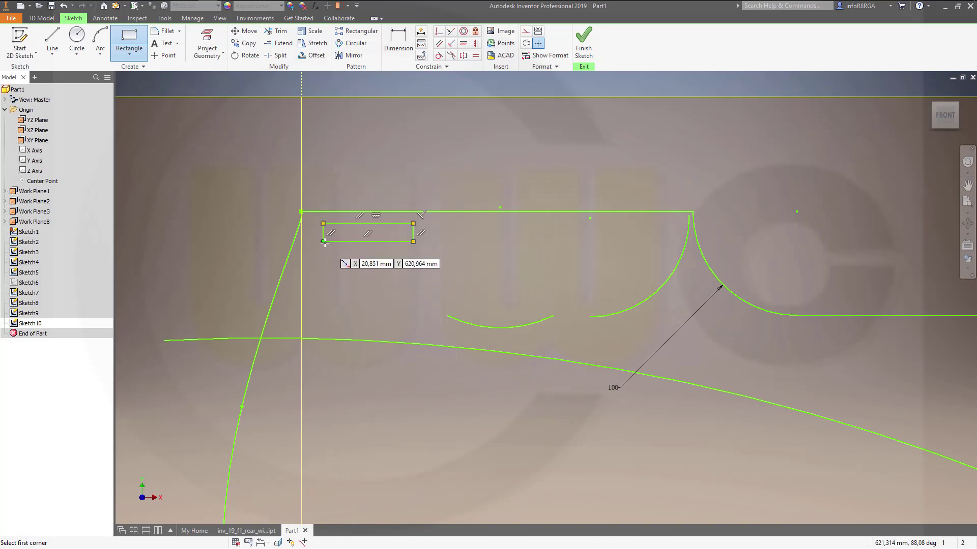
Draw two successively narrower rectangles stacked below the first one, with their left edges aligned
left_click(322, 260)
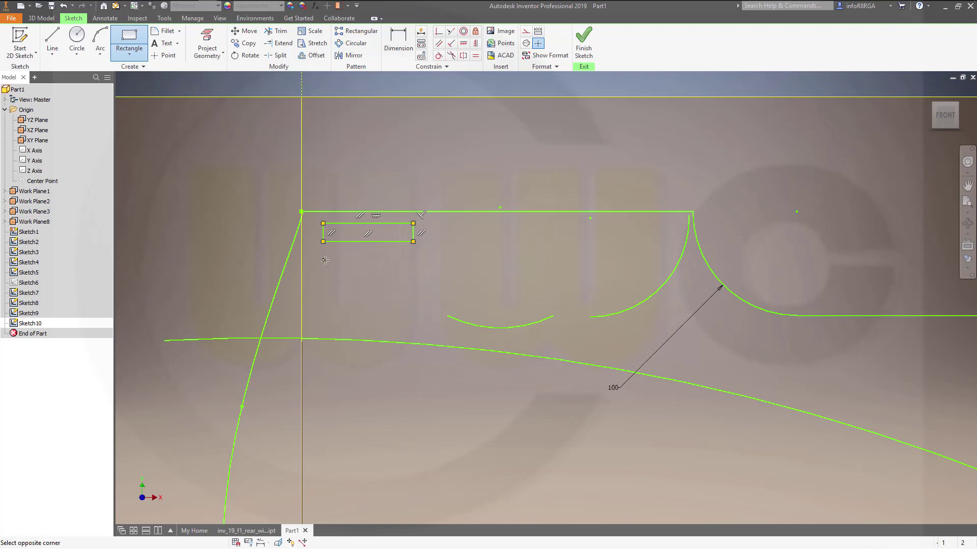
left_click(384, 276)
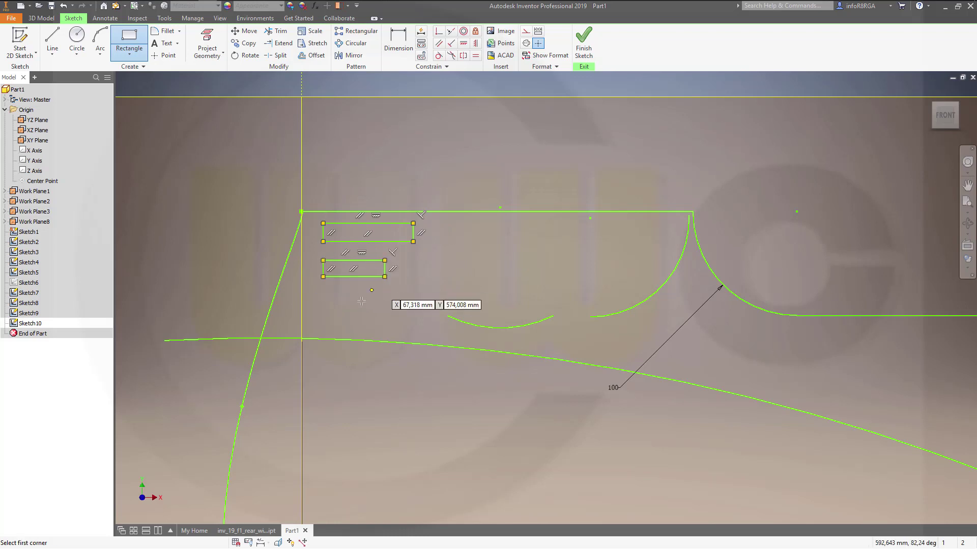
left_click(324, 282)
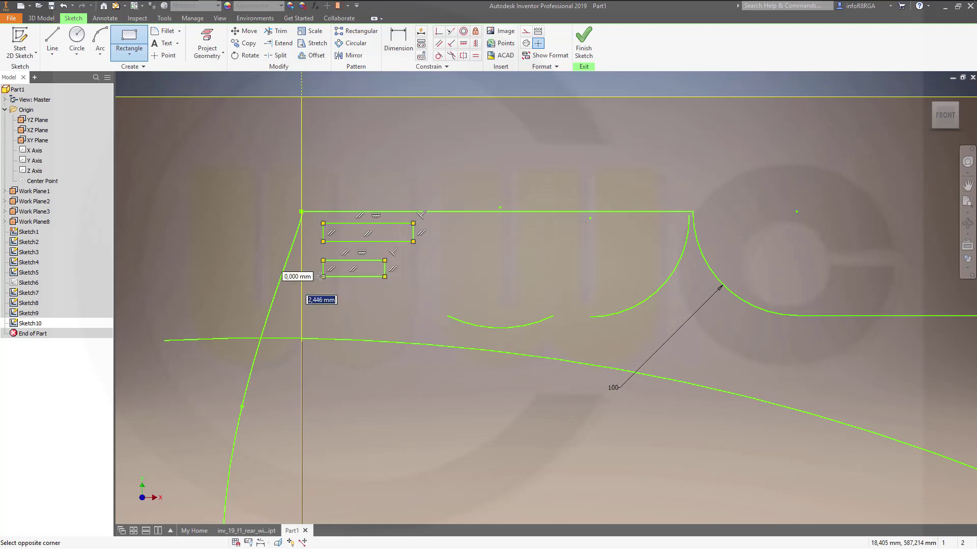
key("Escape")
left_click(129, 43)
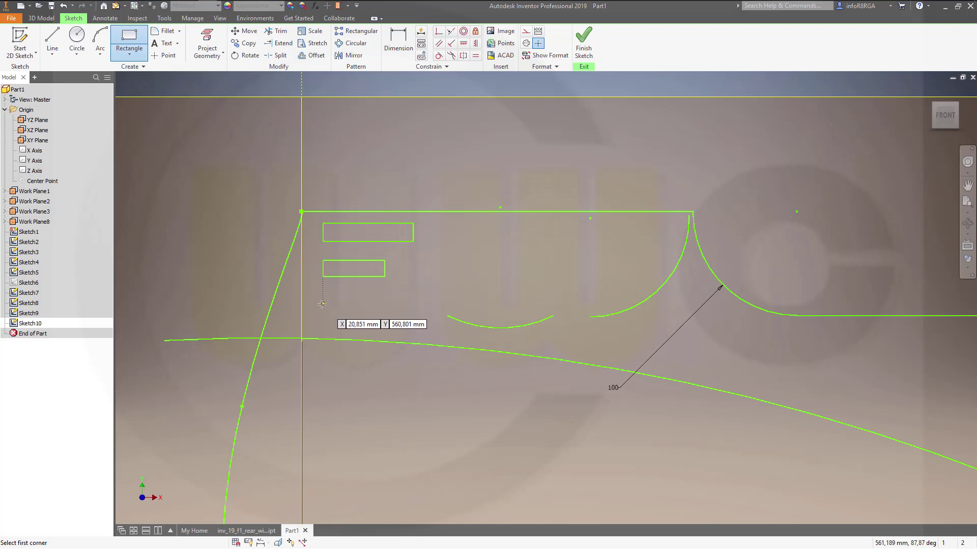
left_click(323, 304)
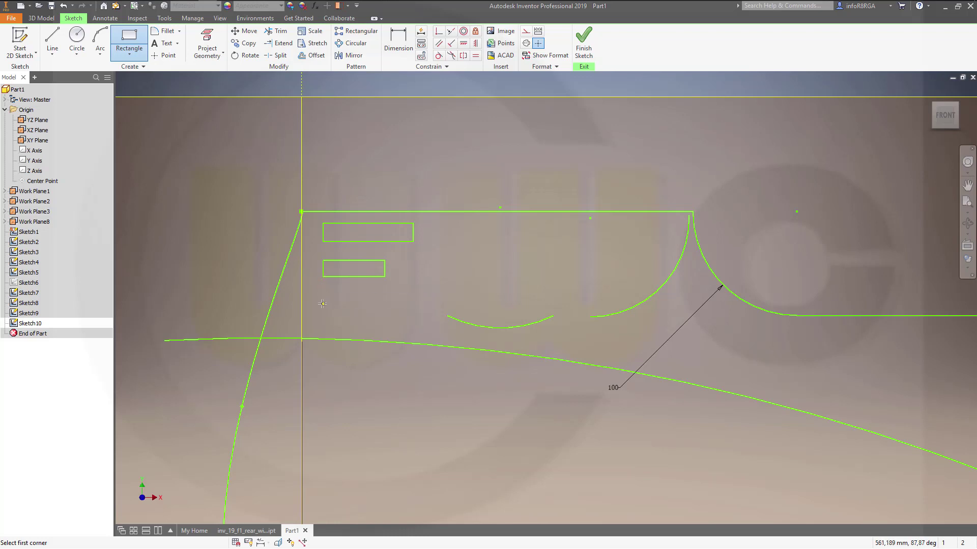
left_click(367, 293)
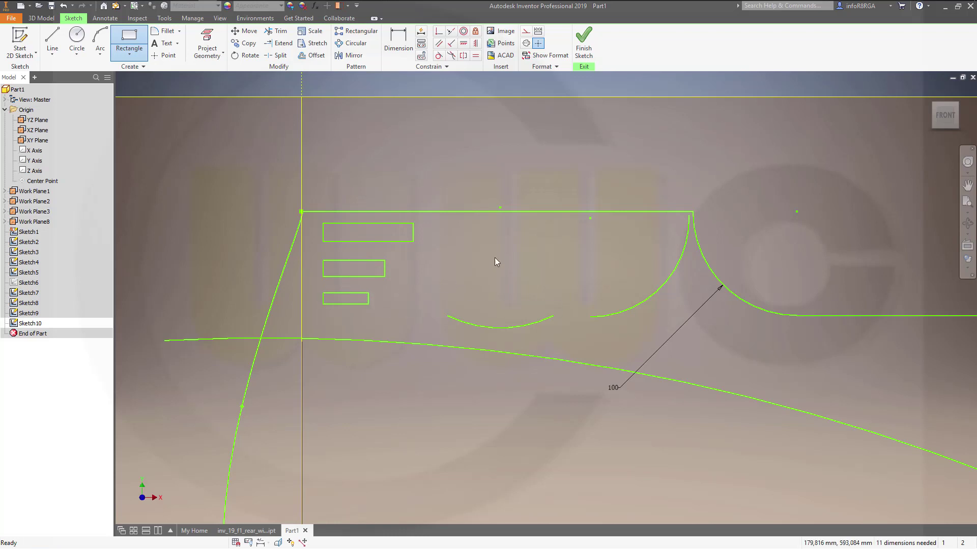
Dimension the vertical gap between the upper and middle rectangles to 15 mm
left_click(395, 46)
left_click(395, 45)
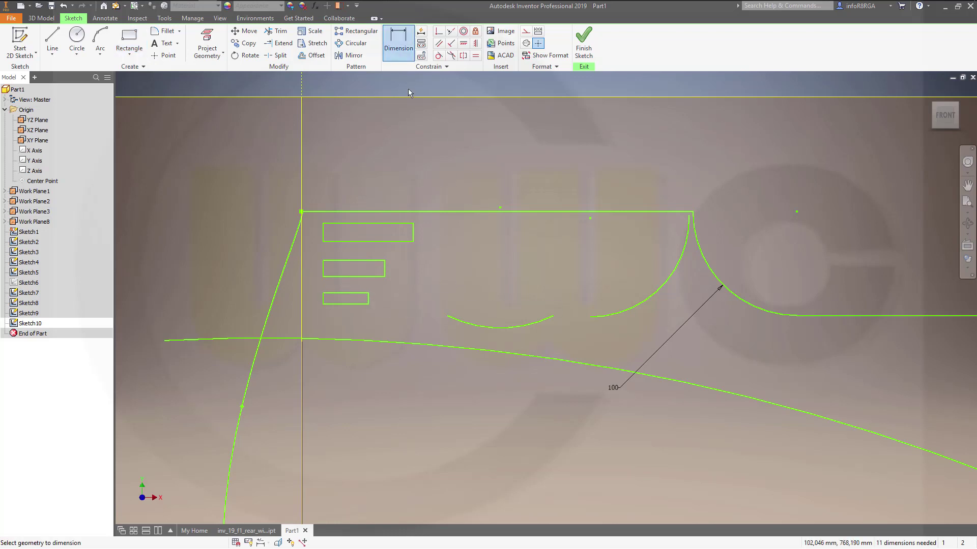
left_click(329, 243)
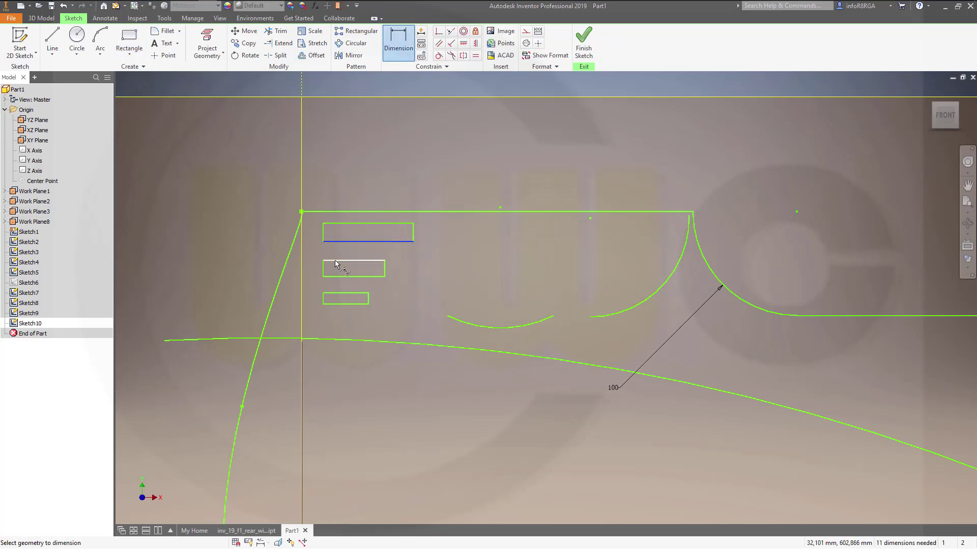
left_click(333, 260)
left_click(231, 260)
type("15")
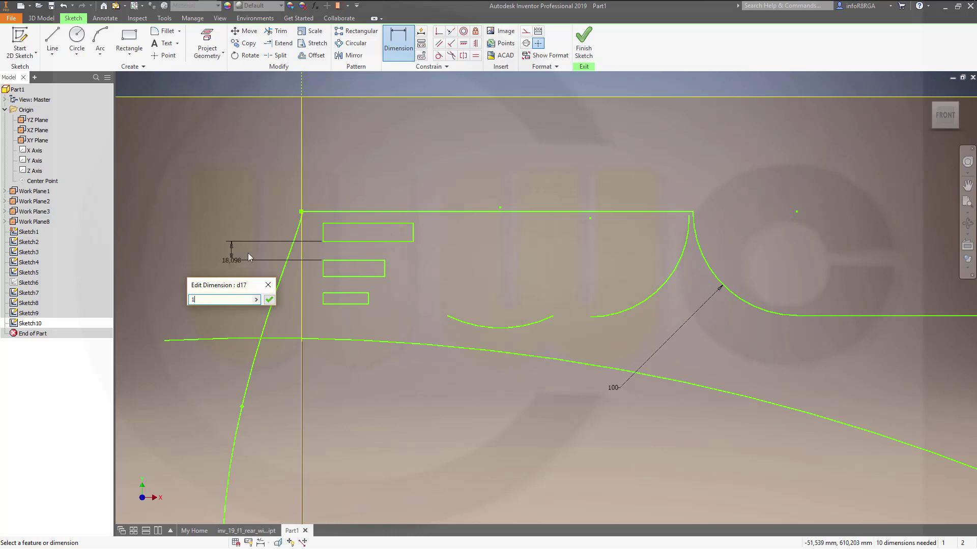
key("Return")
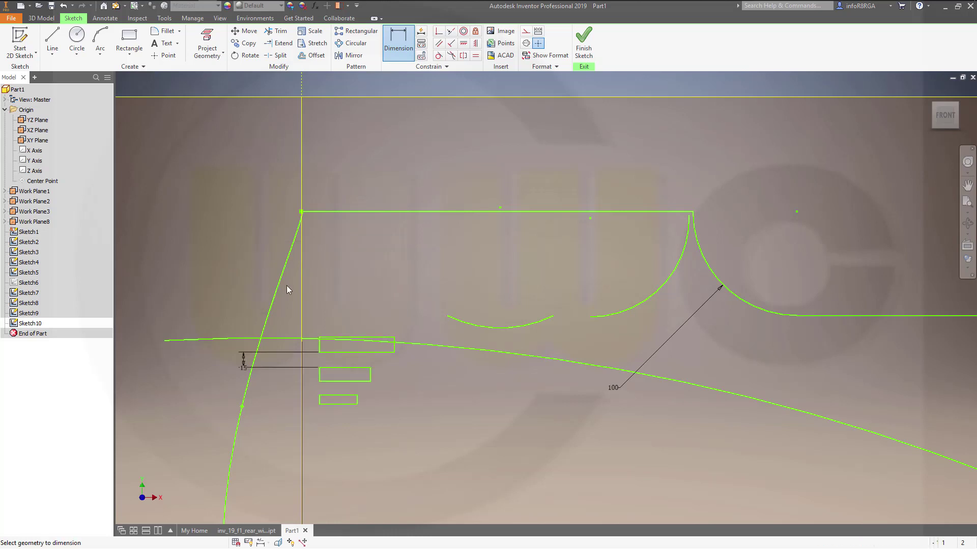
Dimension the vertical gap between the middle and lowest rectangles to 15 mm
left_click(328, 381)
left_click(338, 395)
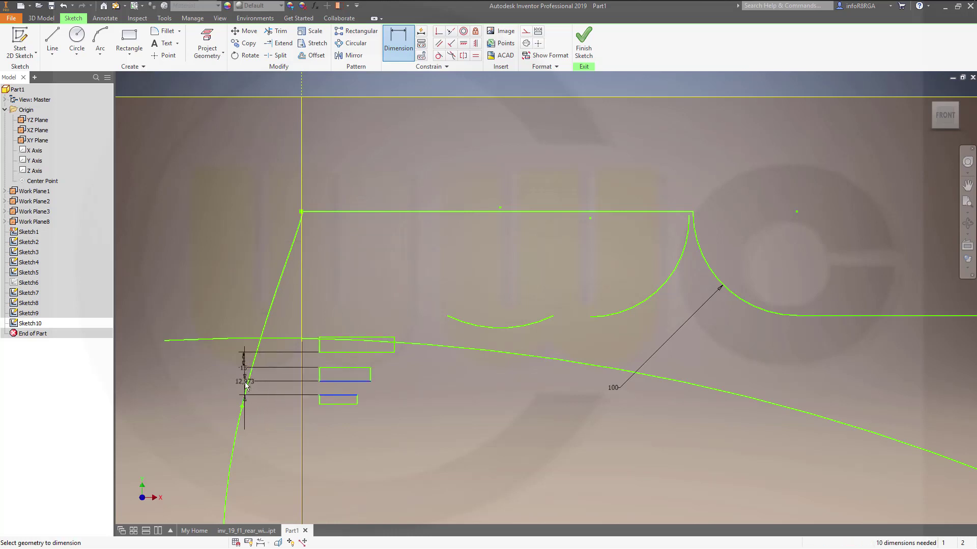
left_click(245, 386)
type("15")
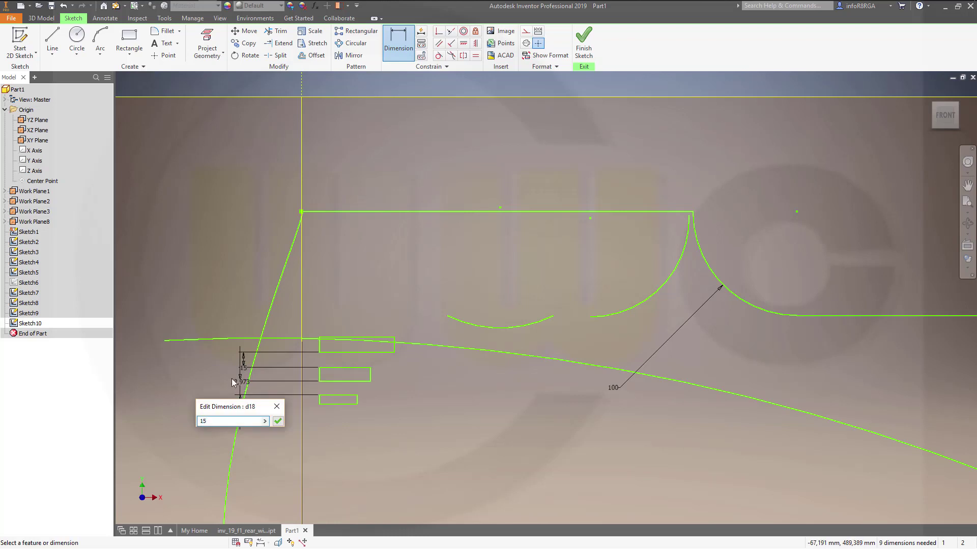
key("Return")
Dimension the upper rectangle's height to 15 mm
left_click(358, 352)
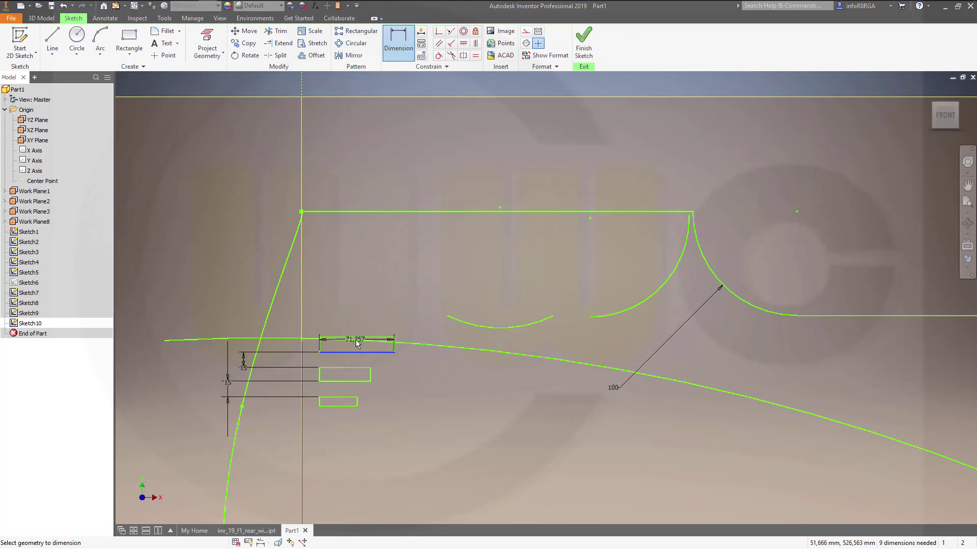
left_click(355, 337)
left_click(406, 337)
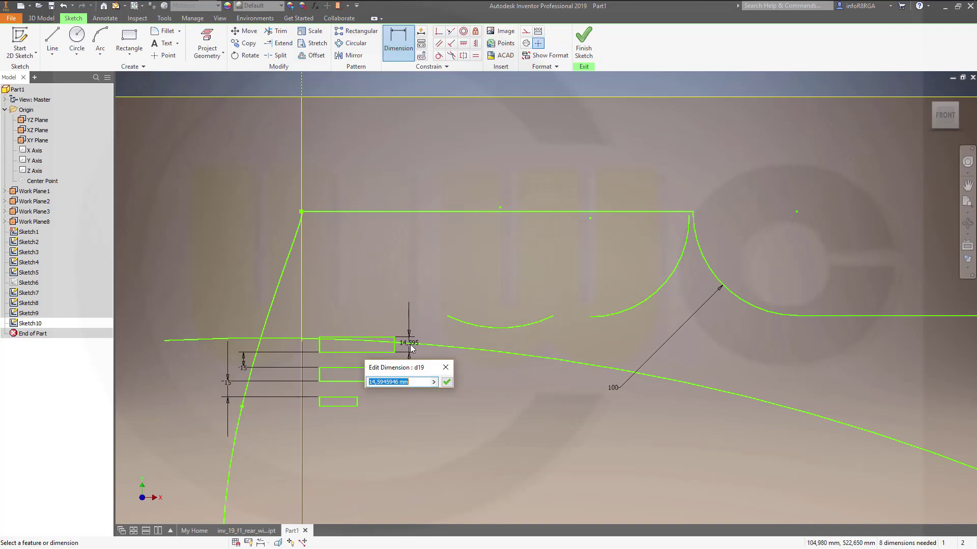
type("15")
key("Return")
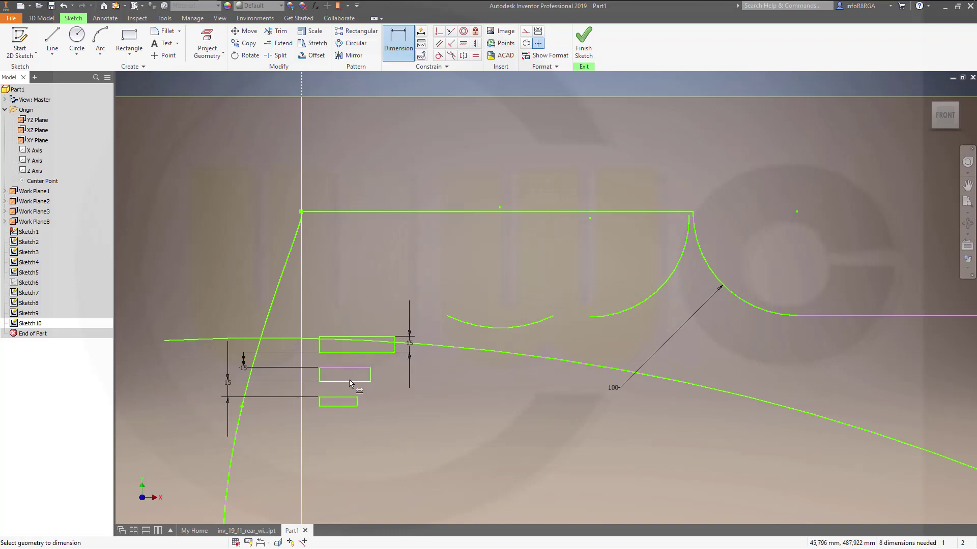
Dimension the middle rectangle's height to 15 mm
left_click(355, 381)
left_click(389, 374)
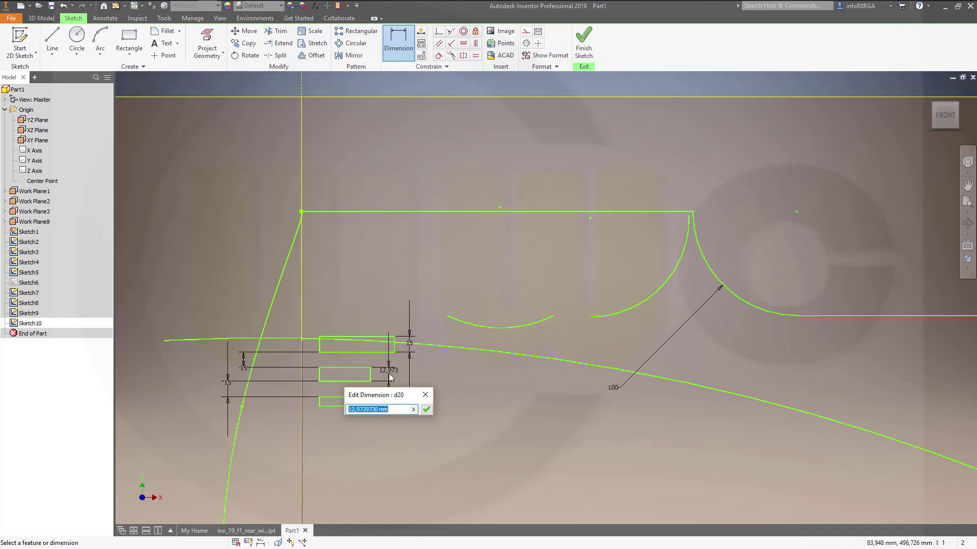
type("15")
key("Return")
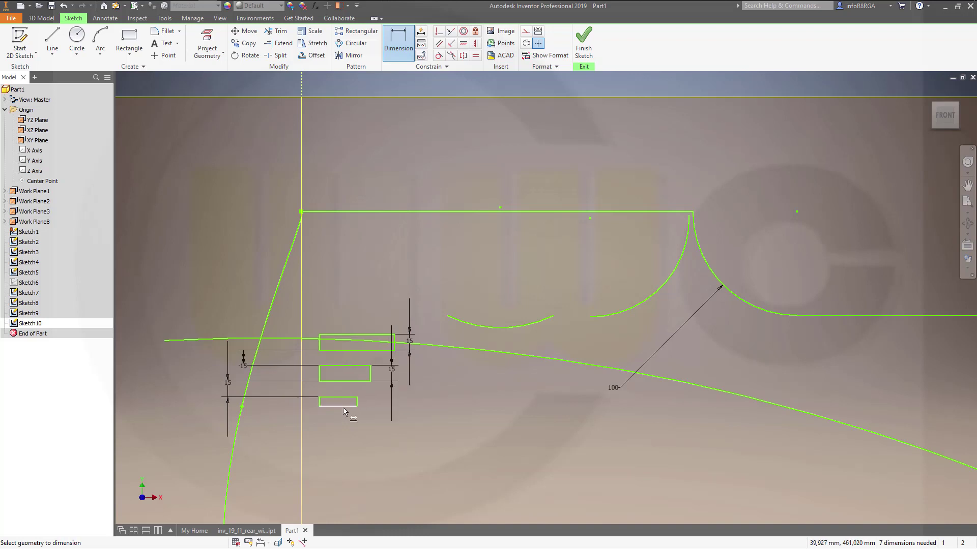
Dimension the lowest rectangle's height to 152 mm
left_click(341, 406)
left_click(350, 397)
left_click(374, 404)
type("152")
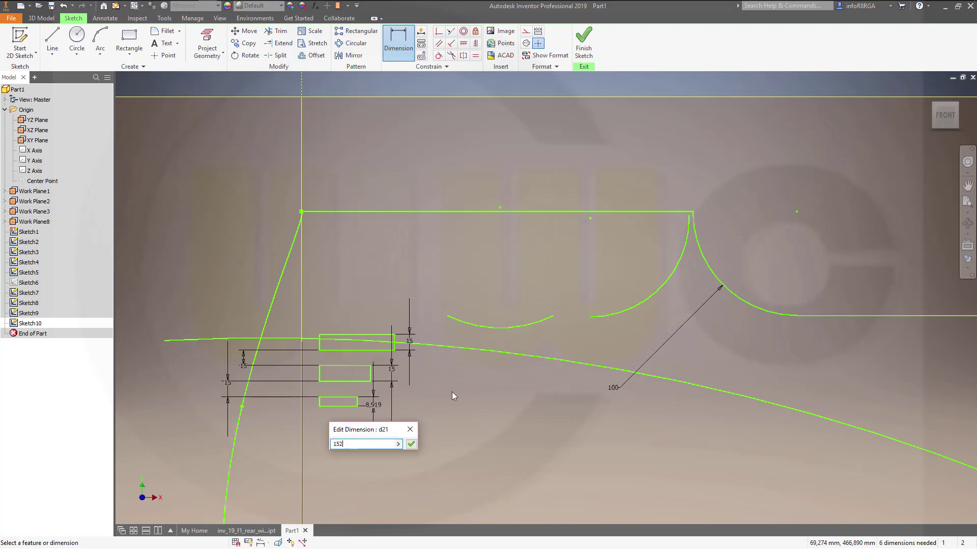
key("Return")
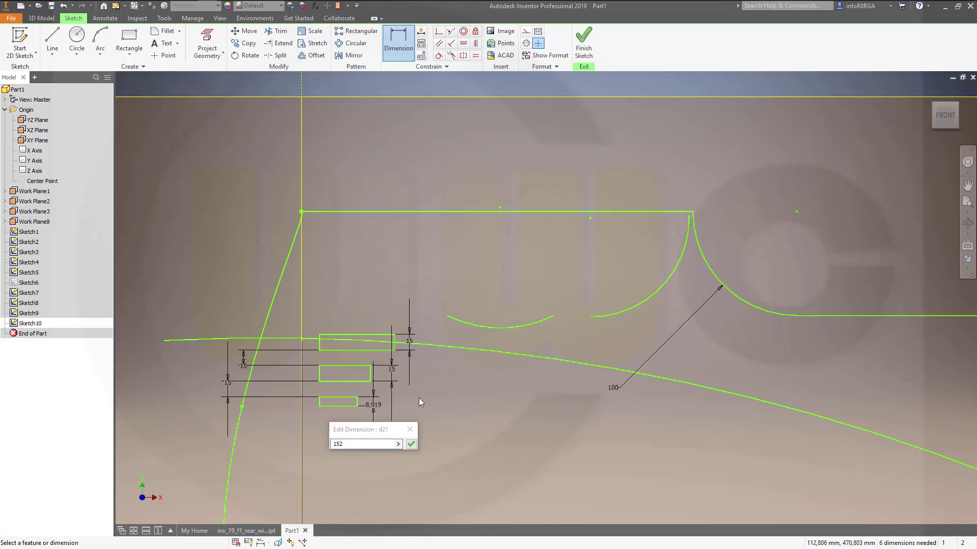
left_click(411, 442)
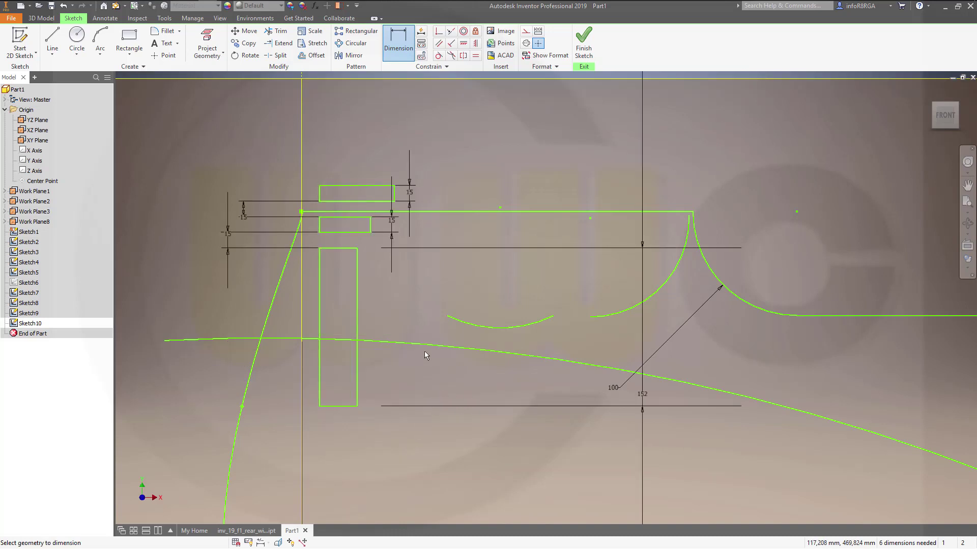
Set the lowest slot rectangle's height to 15 mm
double_click(642, 400)
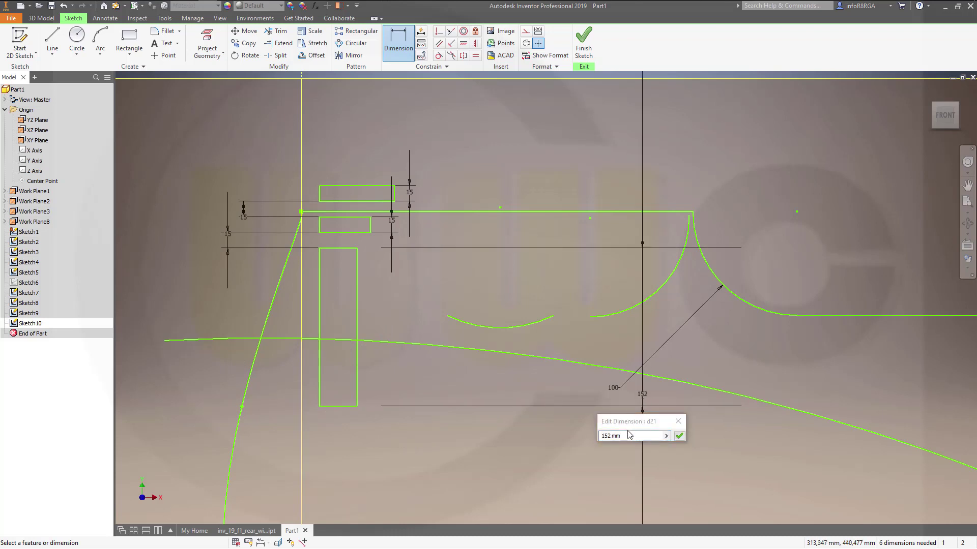
double_click(609, 436)
type("15")
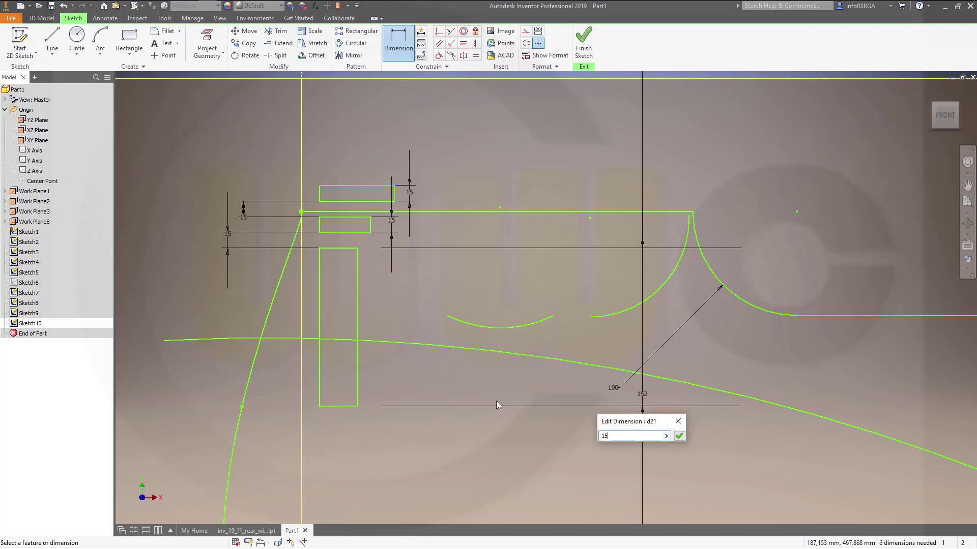
key("Return")
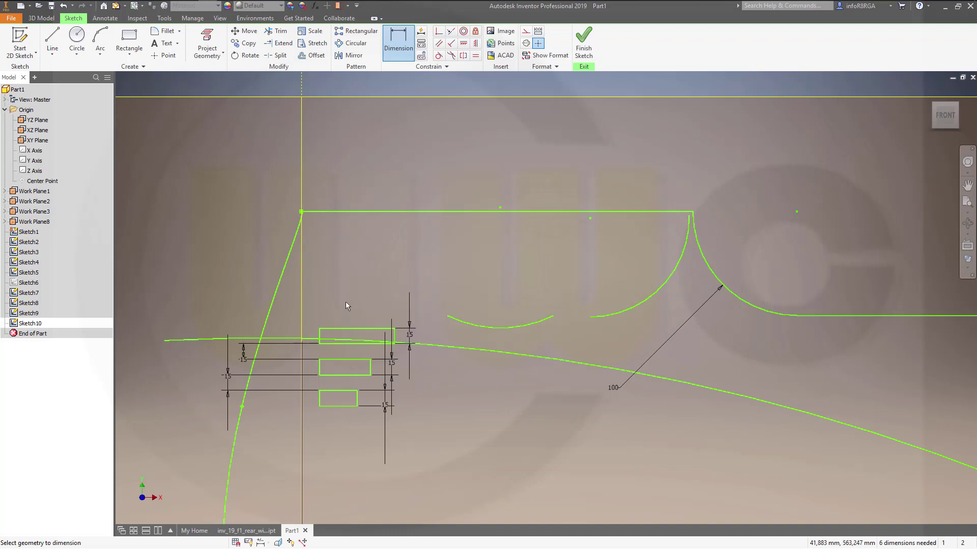
Move the three slot rectangles up to just below the end plate's horizontal upper edge and finish the sketch
left_click(334, 328)
key("Escape")
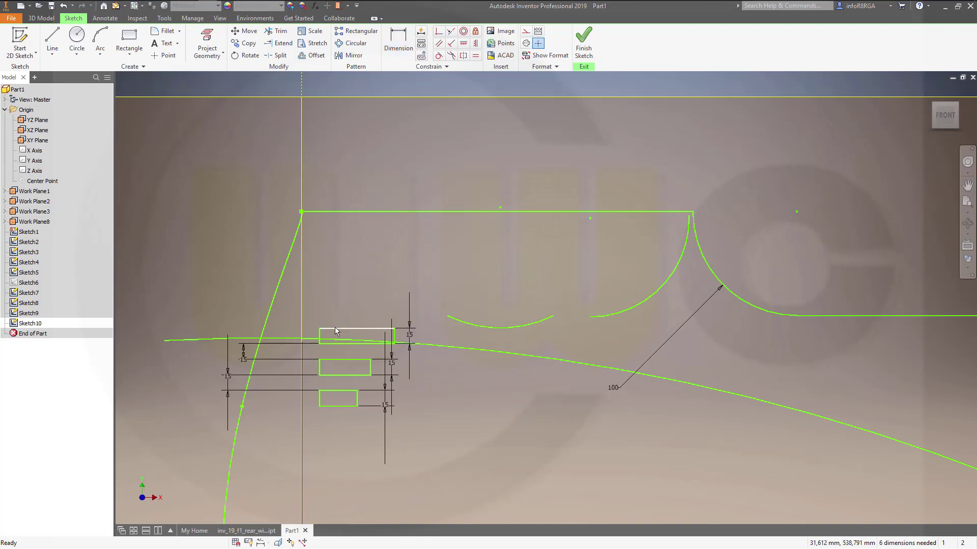
left_click_drag(334, 326, 331, 223)
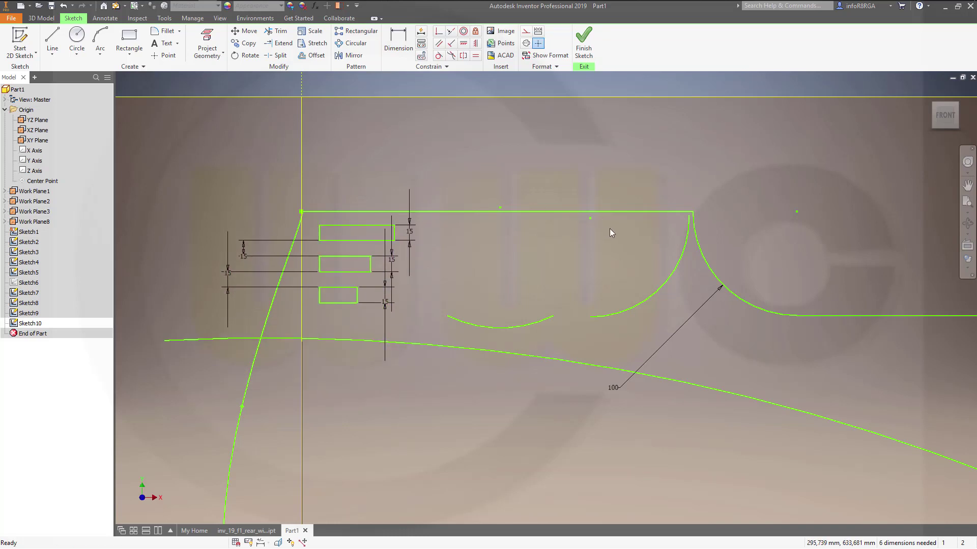
left_click(583, 42)
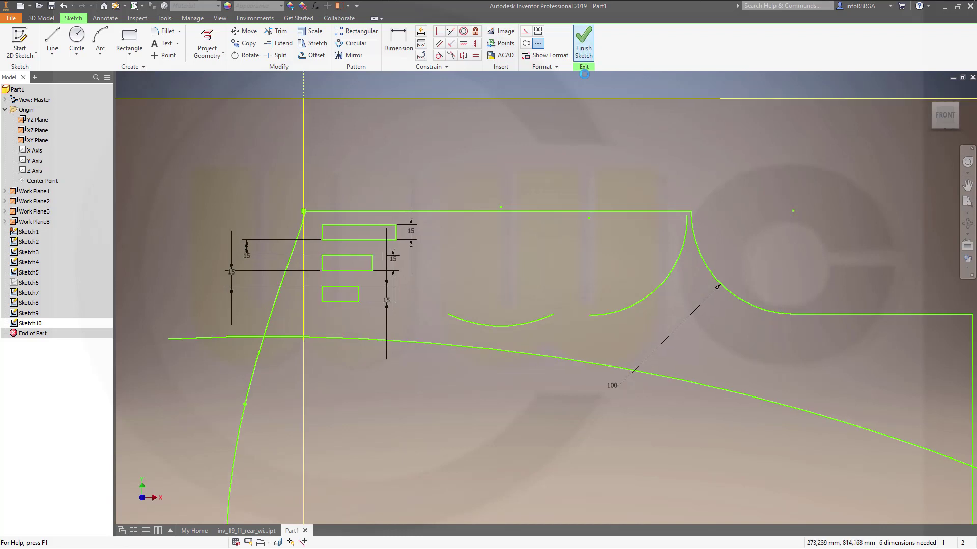